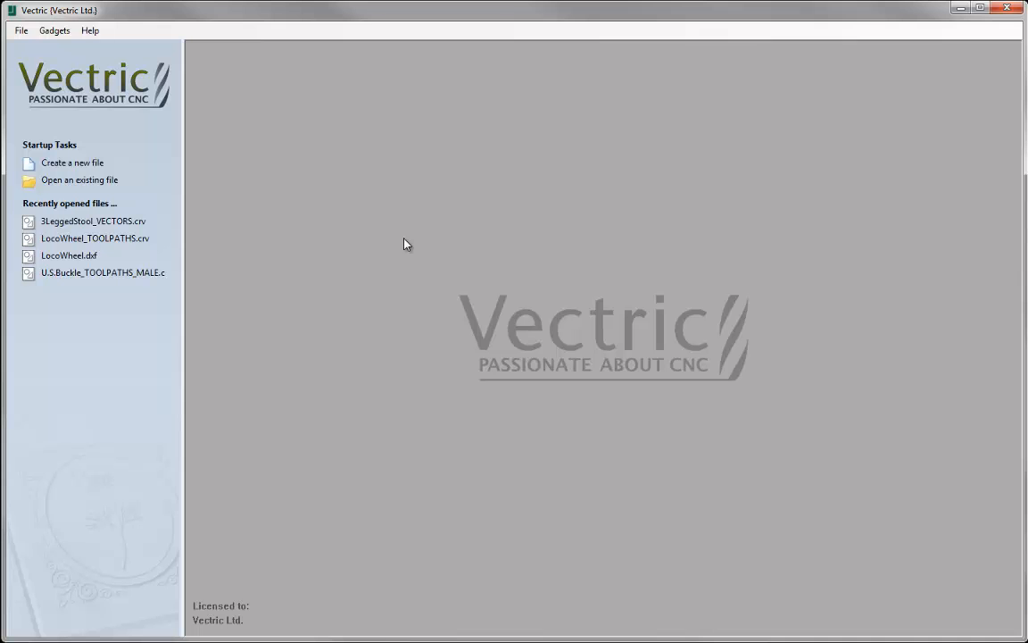
- Open the existing file 3LeggedStool_VECTORS.crv
{"action": "left_click", "coordinate": [73, 182]}
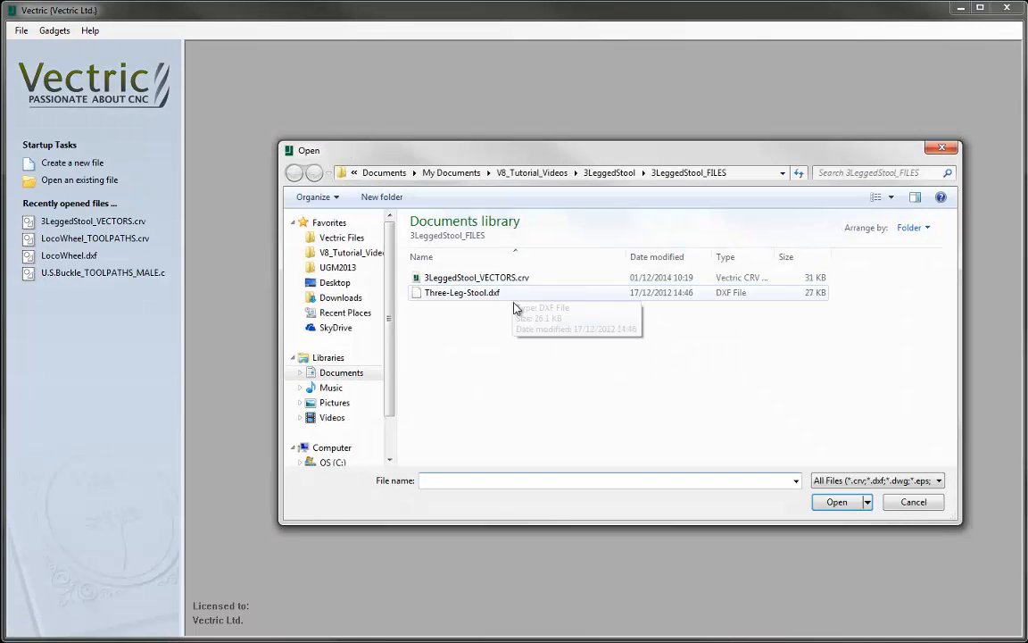
{"action": "left_click", "coordinate": [474, 277]}
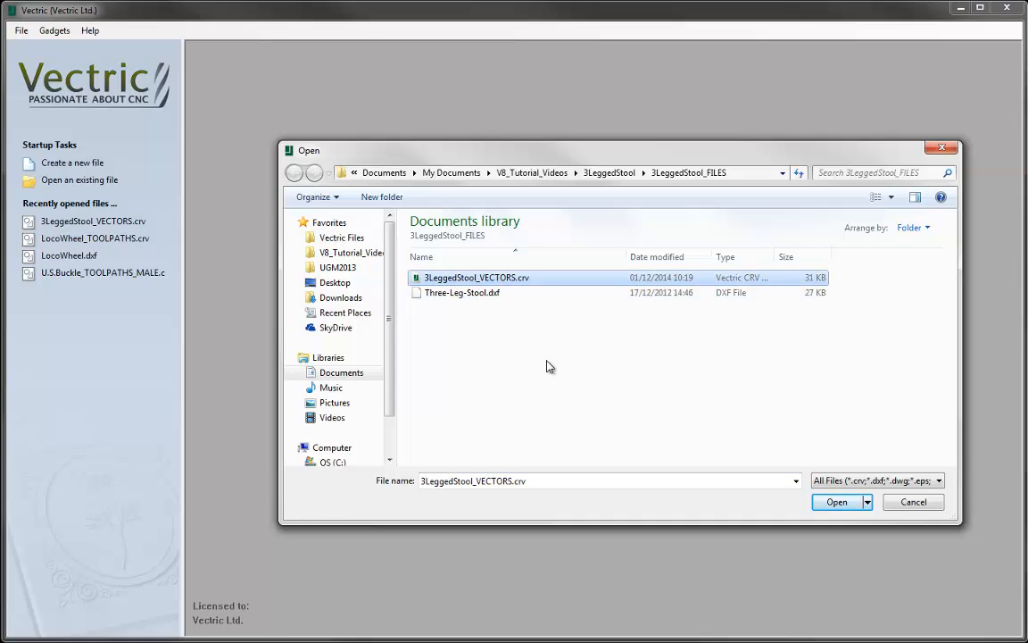
{"action": "left_click", "coordinate": [843, 502]}
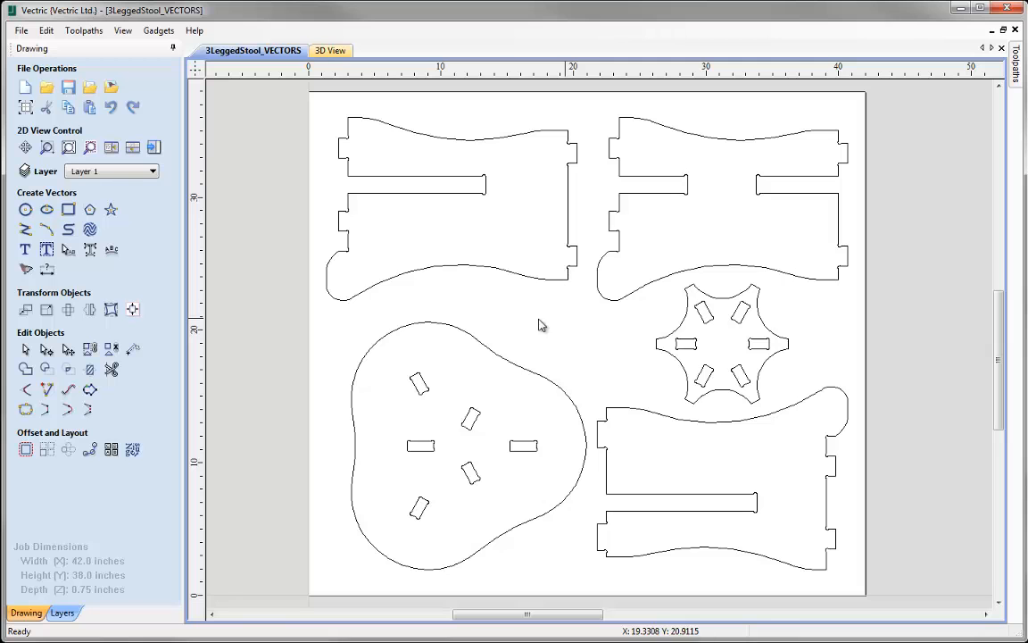
- Switch to the toolpath layout and open the material setup for the job
{"action": "left_click", "coordinate": [154, 148]}
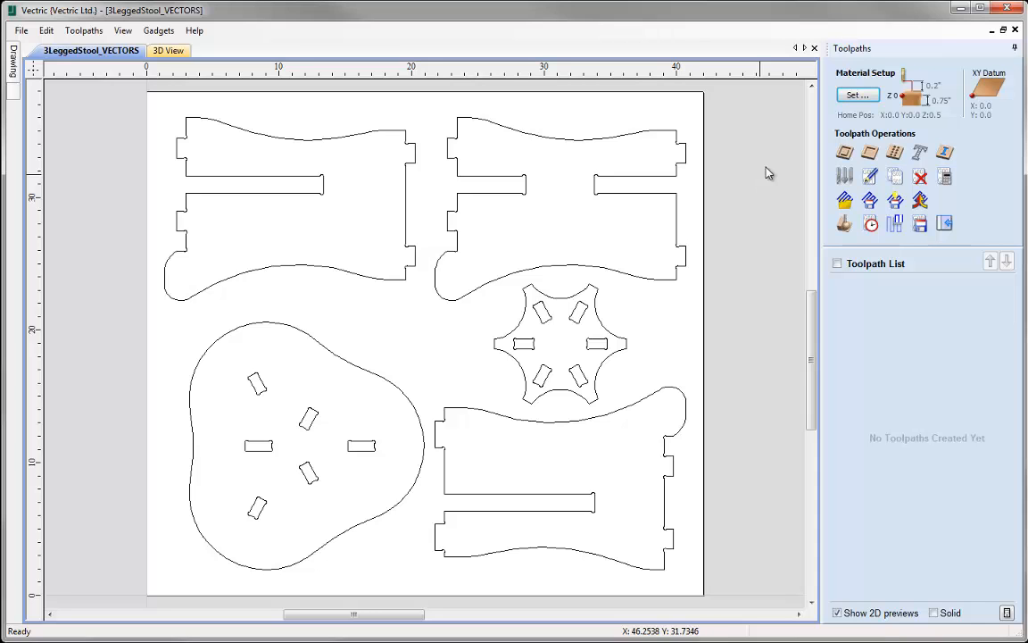
{"action": "left_click", "coordinate": [855, 96]}
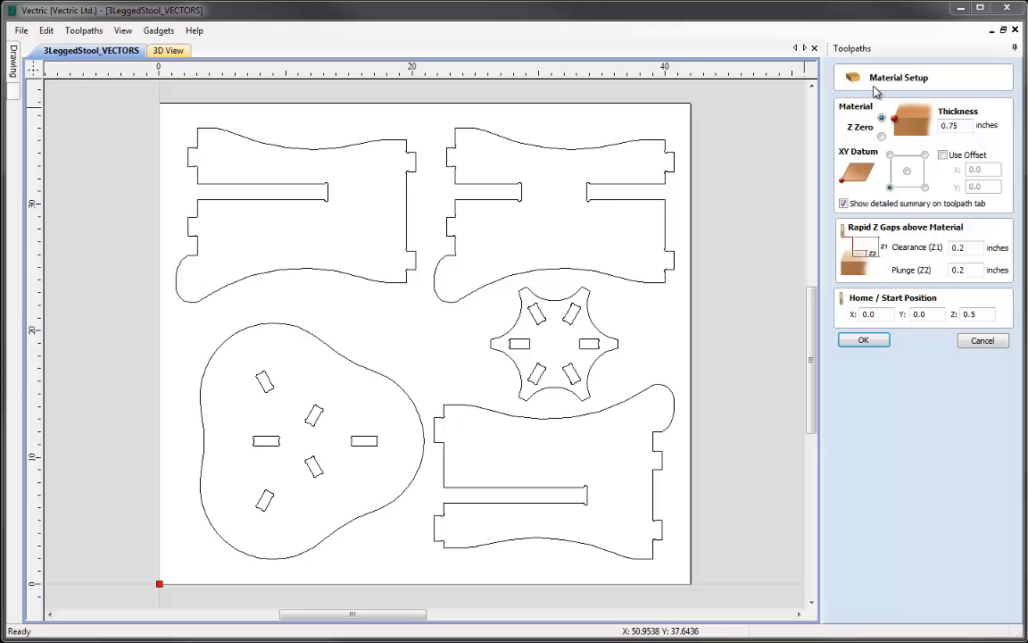
{"action": "left_click", "coordinate": [527, 348]}
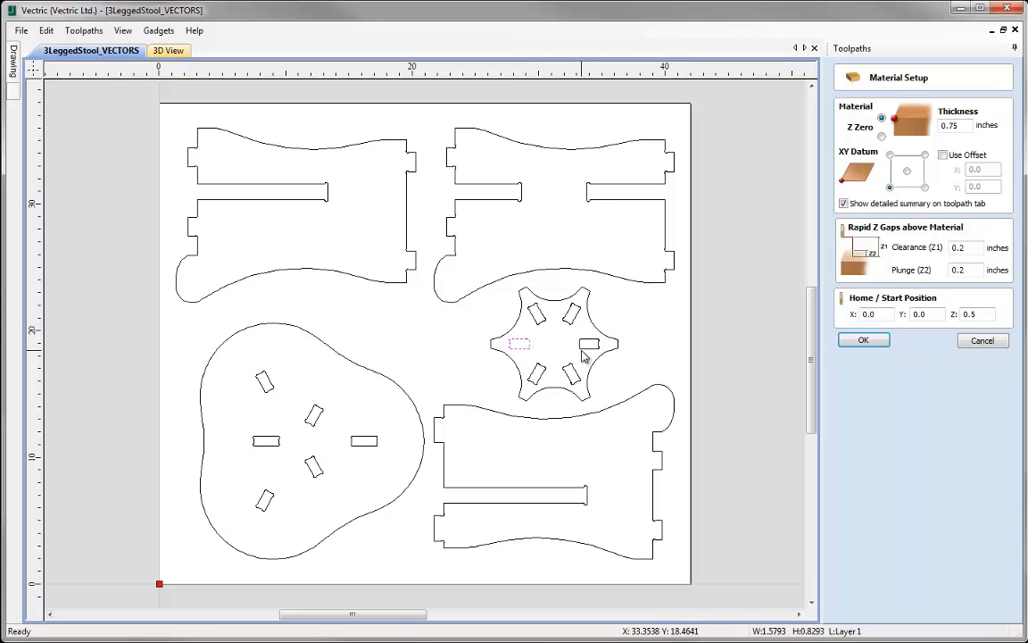
{"action": "left_click", "coordinate": [571, 314]}
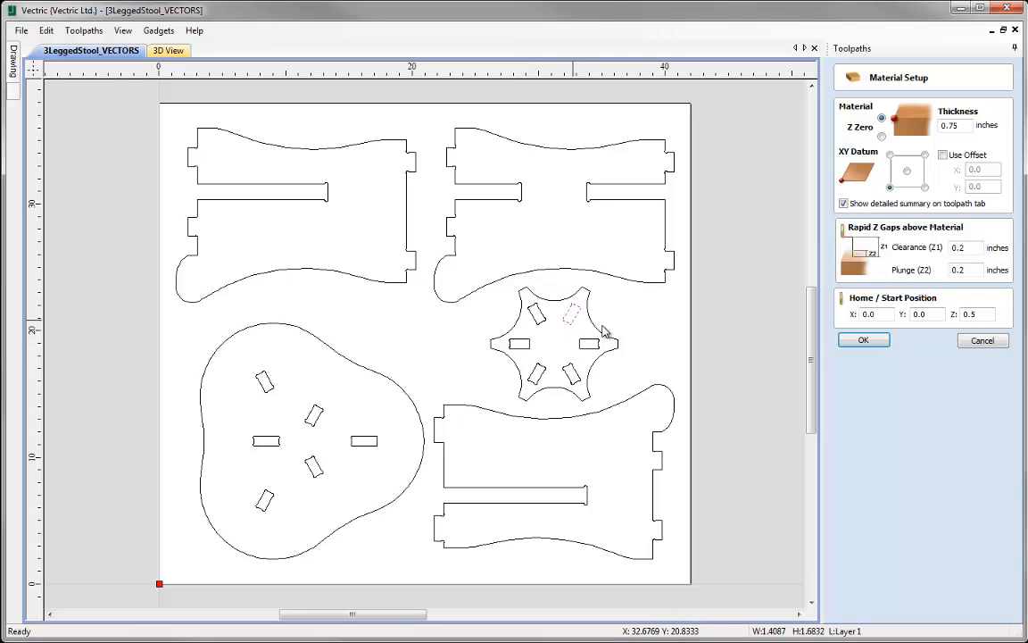
{"action": "left_click", "coordinate": [718, 309]}
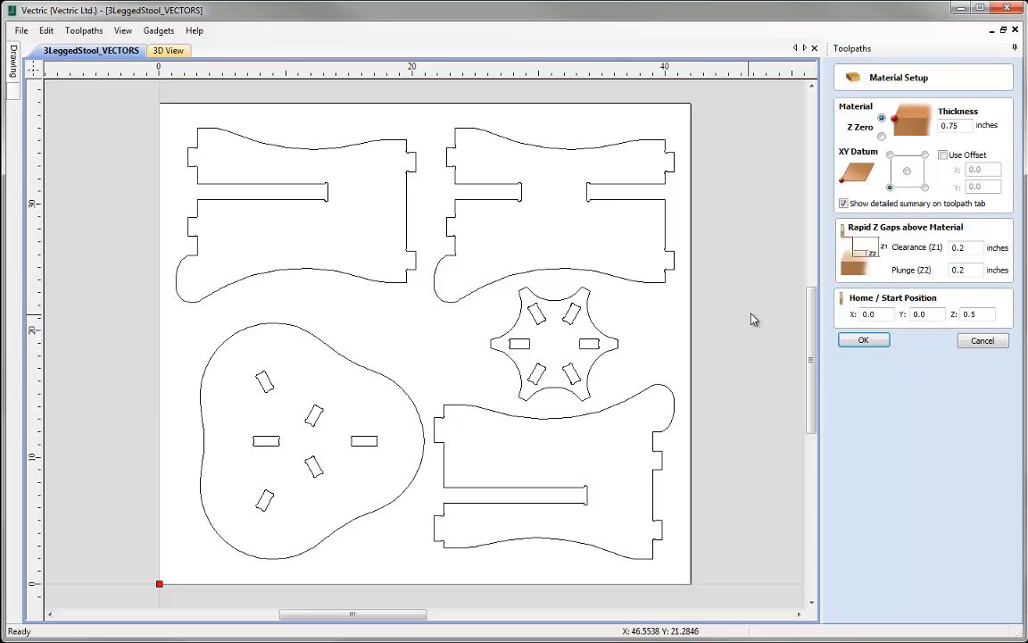
- Set the Z zero to the bottom of the material and accept the material setup with the adjusted home height
{"action": "left_click", "coordinate": [966, 127]}
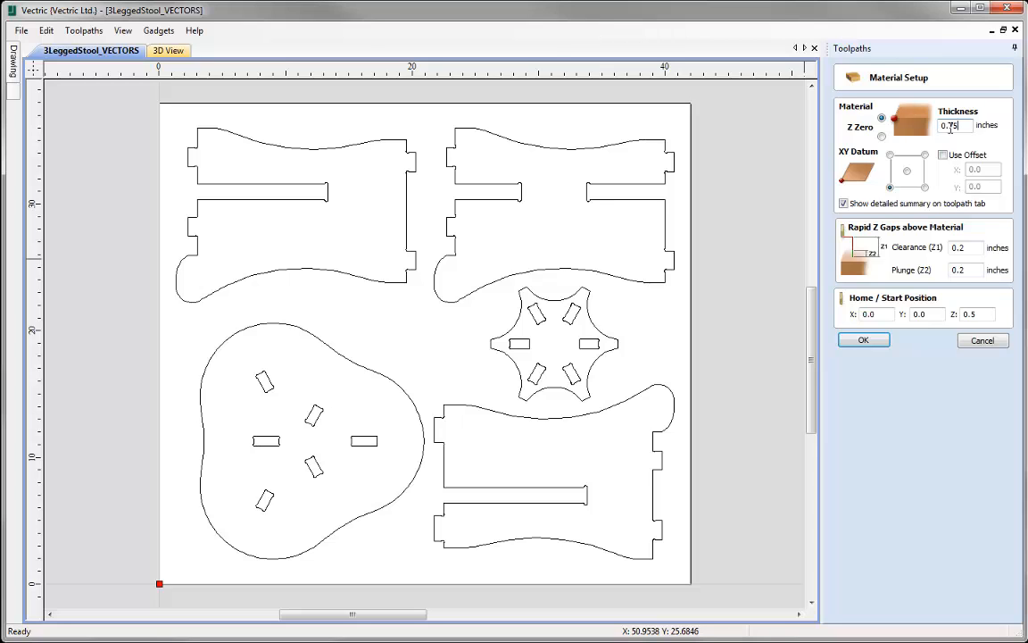
{"action": "left_click", "coordinate": [883, 136]}
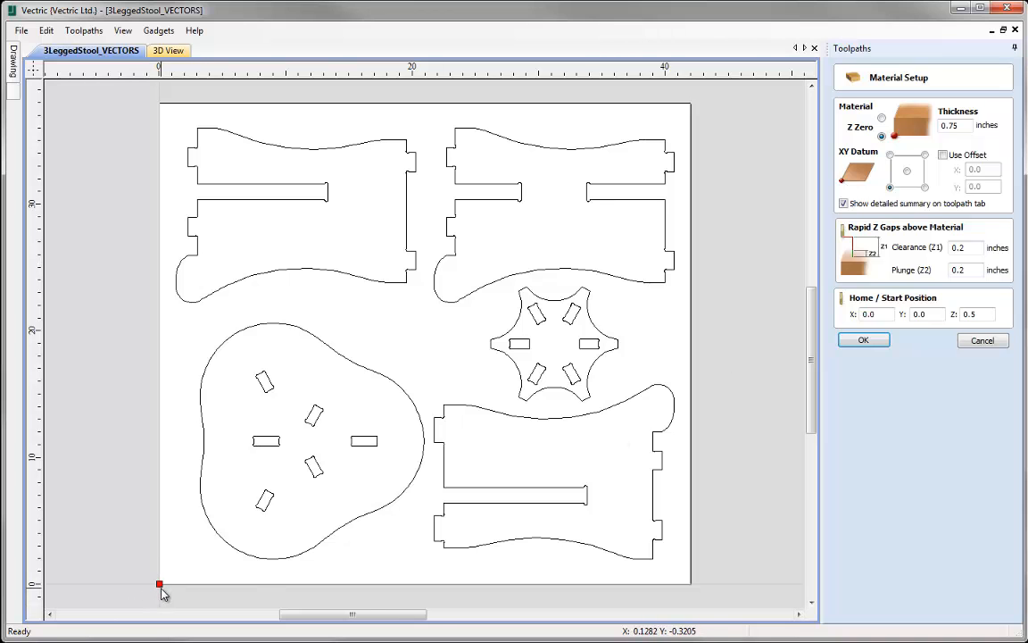
{"action": "left_click", "coordinate": [863, 342]}
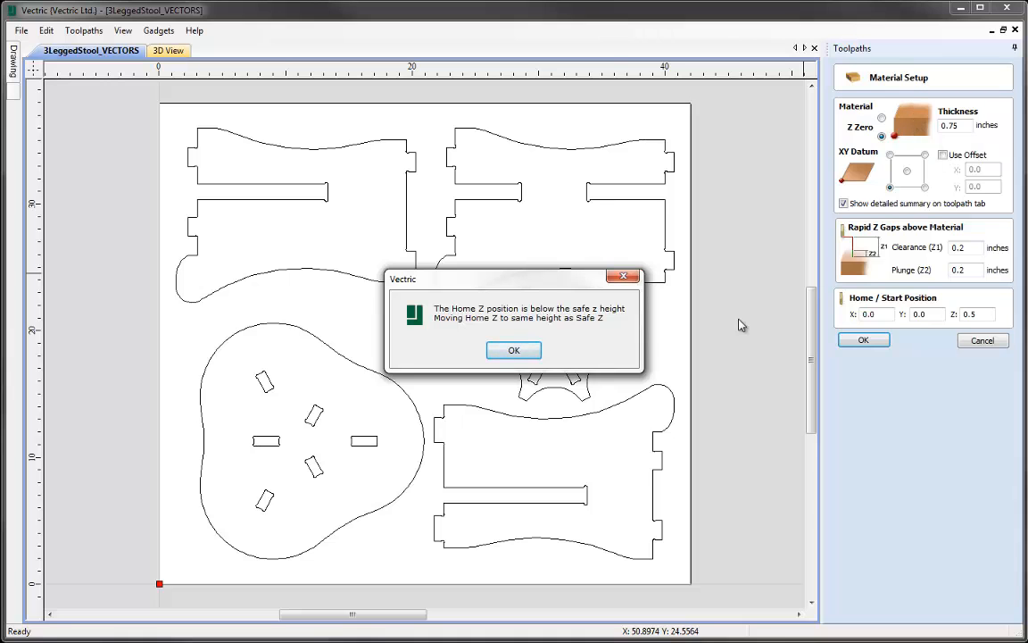
{"action": "left_click", "coordinate": [504, 353]}
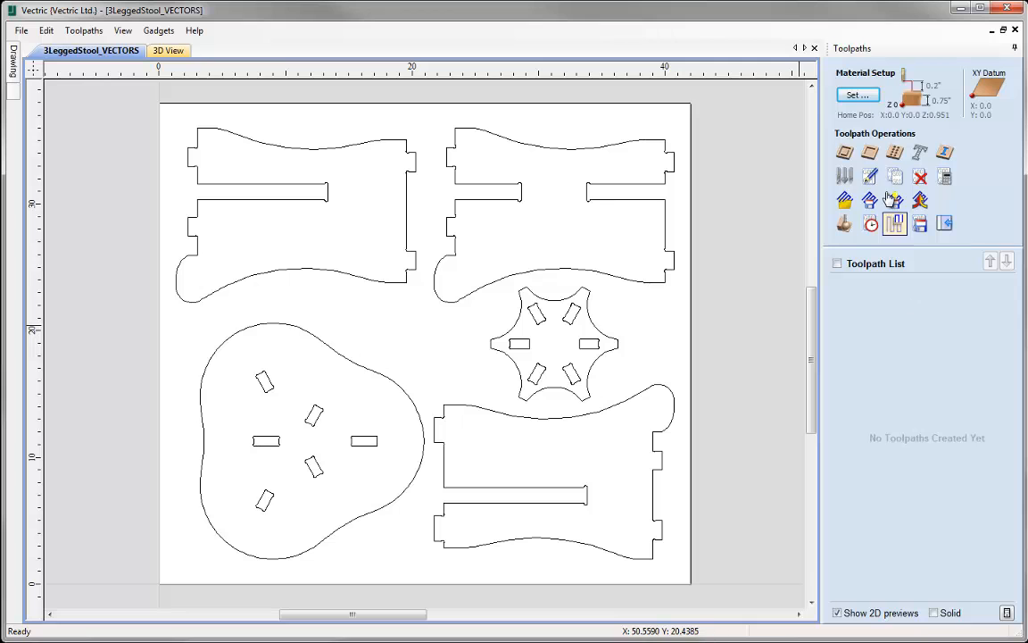
- Set the Z value of the home/start position to 1 inch in the material setup
{"action": "left_click", "coordinate": [857, 97]}
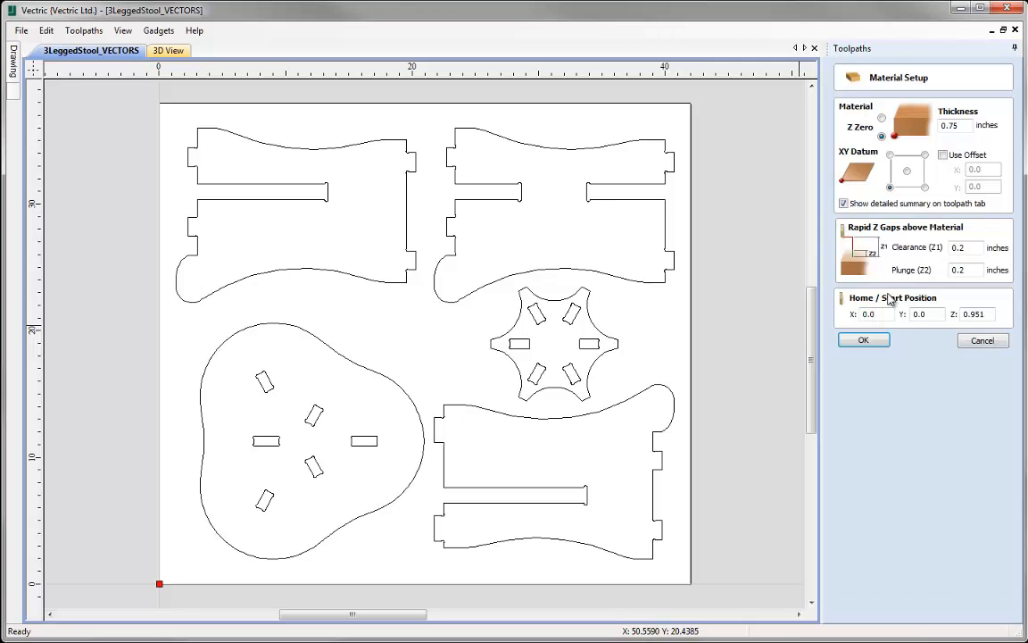
{"action": "double_click", "coordinate": [990, 313]}
{"action": "type", "text": "1"}
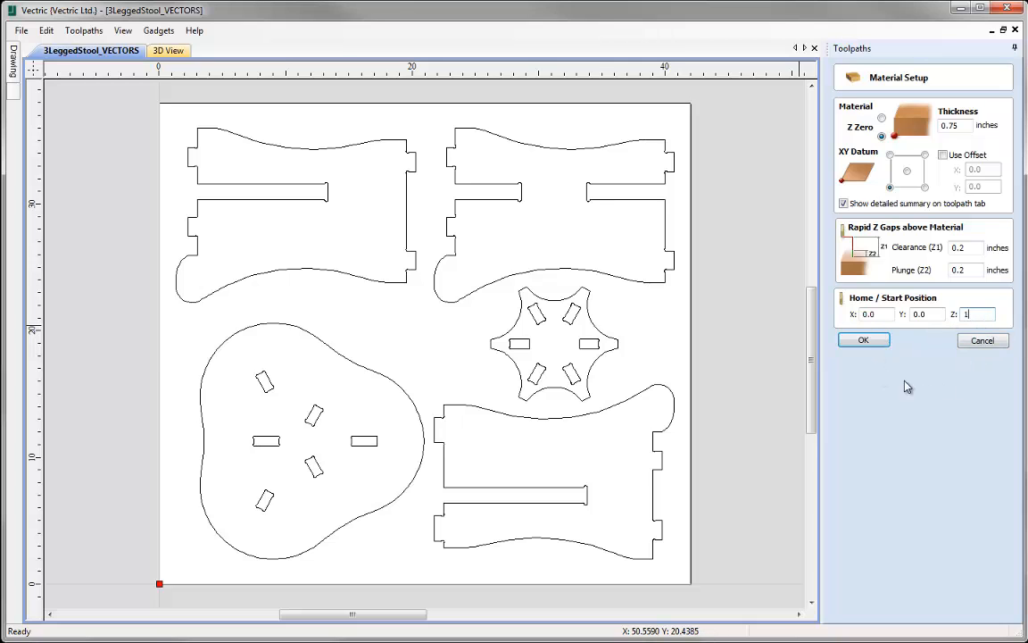
{"action": "left_click", "coordinate": [861, 341]}
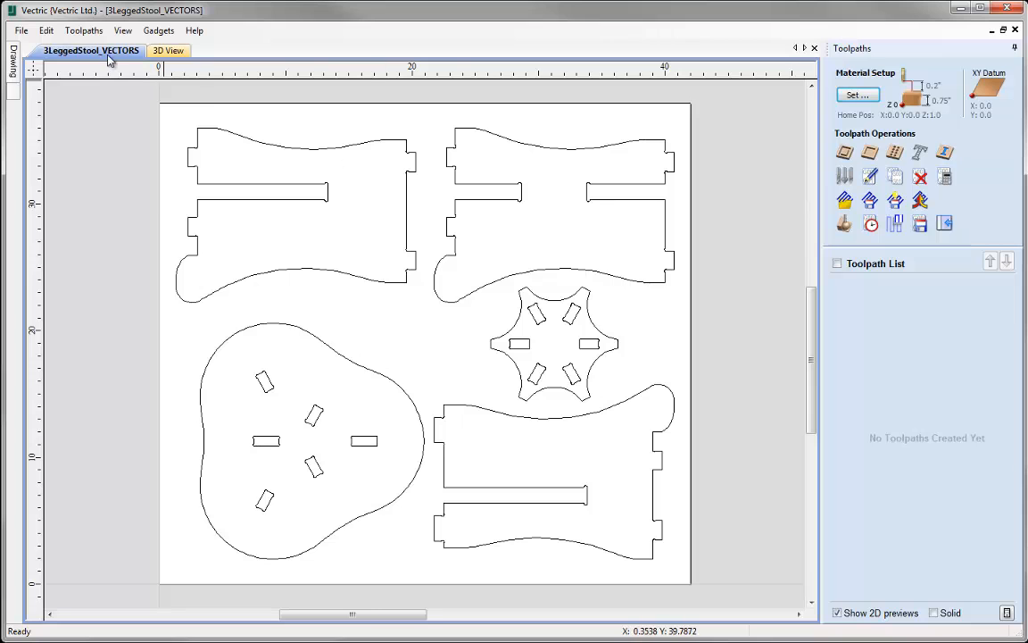
- Start a 2D profile toolpath on all the stool vectors and show the advanced toolpath options
{"action": "left_click", "coordinate": [46, 31]}
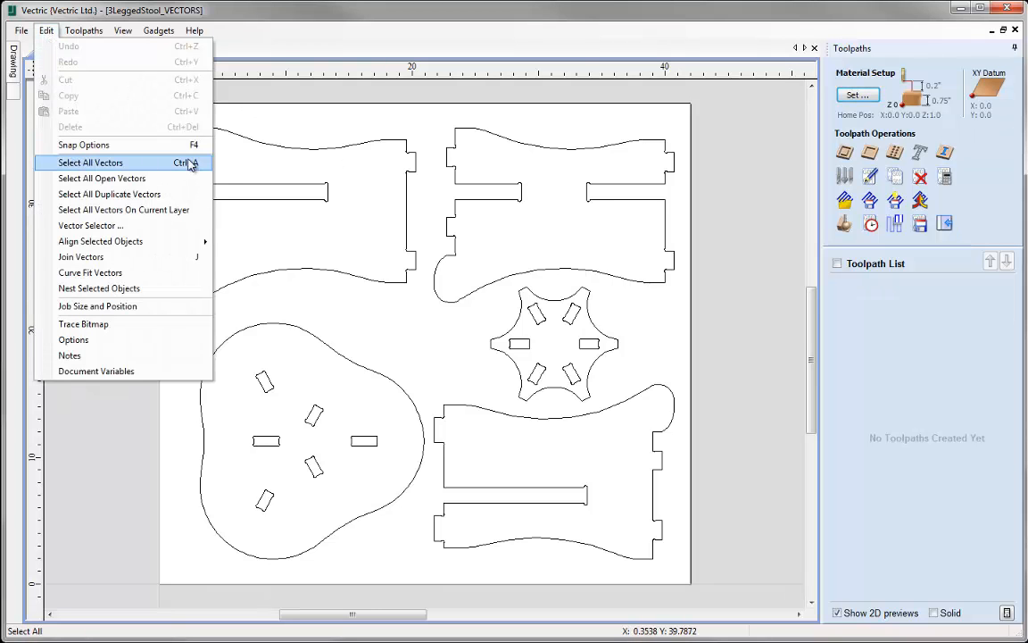
{"action": "left_click", "coordinate": [355, 190]}
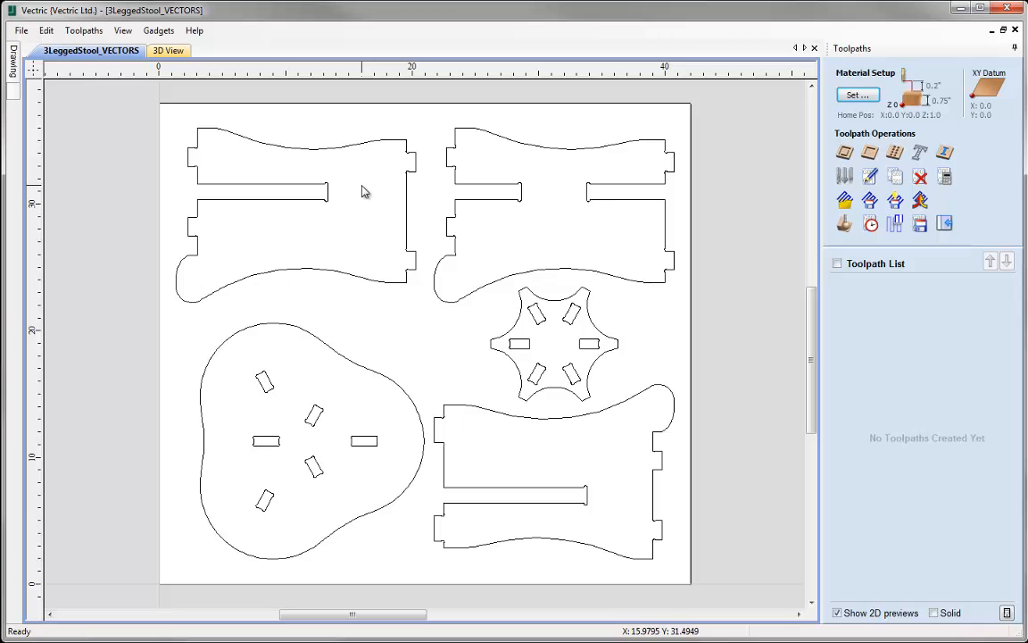
{"action": "key", "text": "ctrl+a"}
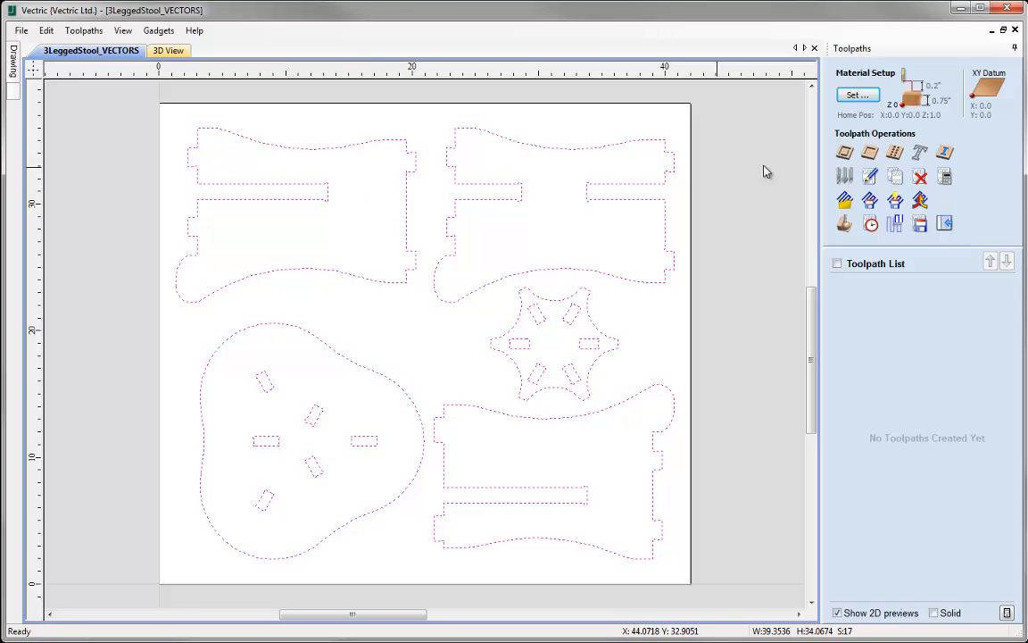
{"action": "left_click", "coordinate": [845, 153]}
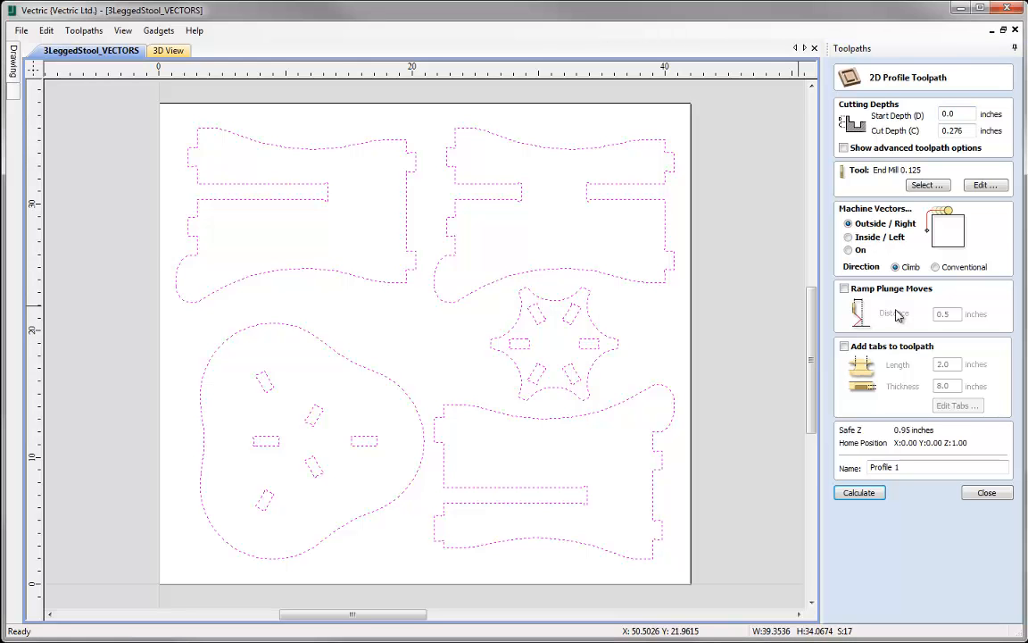
{"action": "left_click", "coordinate": [843, 148]}
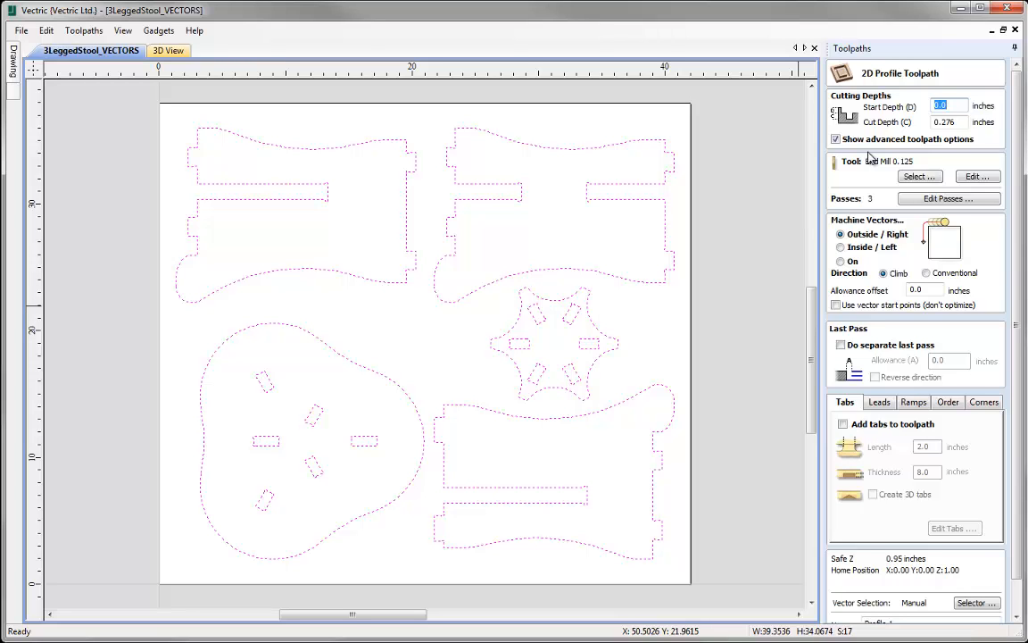
- Set the profile toolpath's cut depth to 0.75 inches
{"action": "left_click", "coordinate": [954, 106]}
{"action": "double_click", "coordinate": [953, 104]}
{"action": "double_click", "coordinate": [935, 122]}
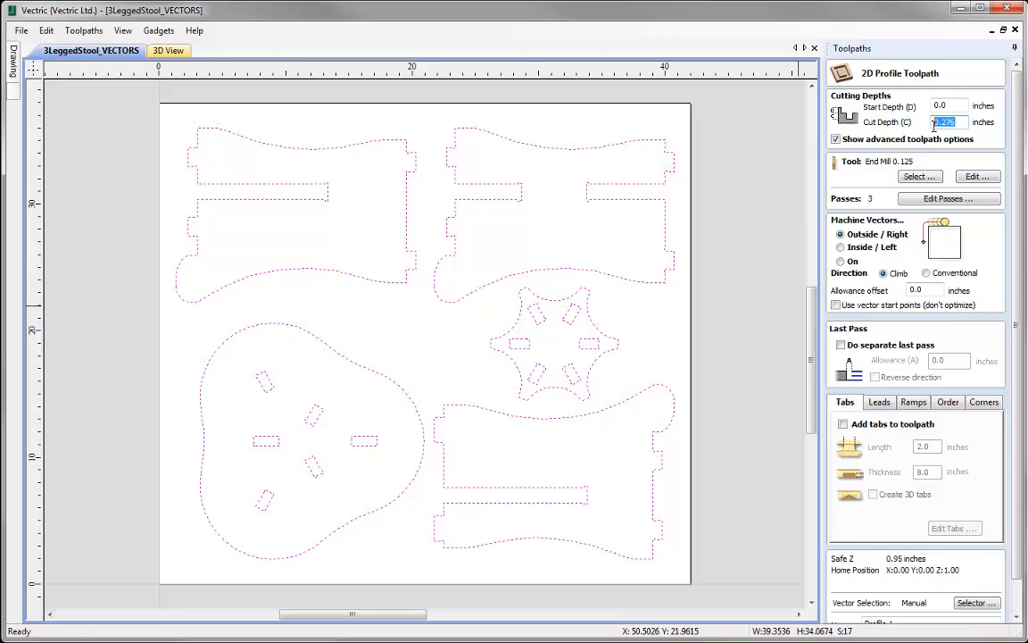
{"action": "type", "text": "z"}
{"action": "type", "text": ".75"}
- Choose the imperial End Mill (0.25 inch) from the tool database for the profile toolpath
{"action": "left_click", "coordinate": [922, 178]}
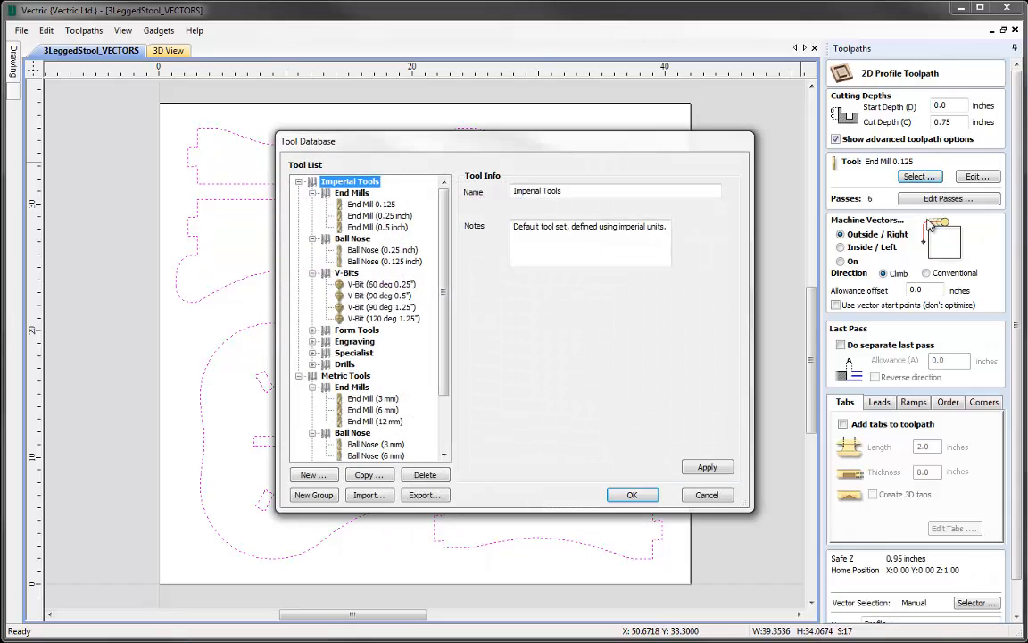
{"action": "left_click", "coordinate": [399, 216]}
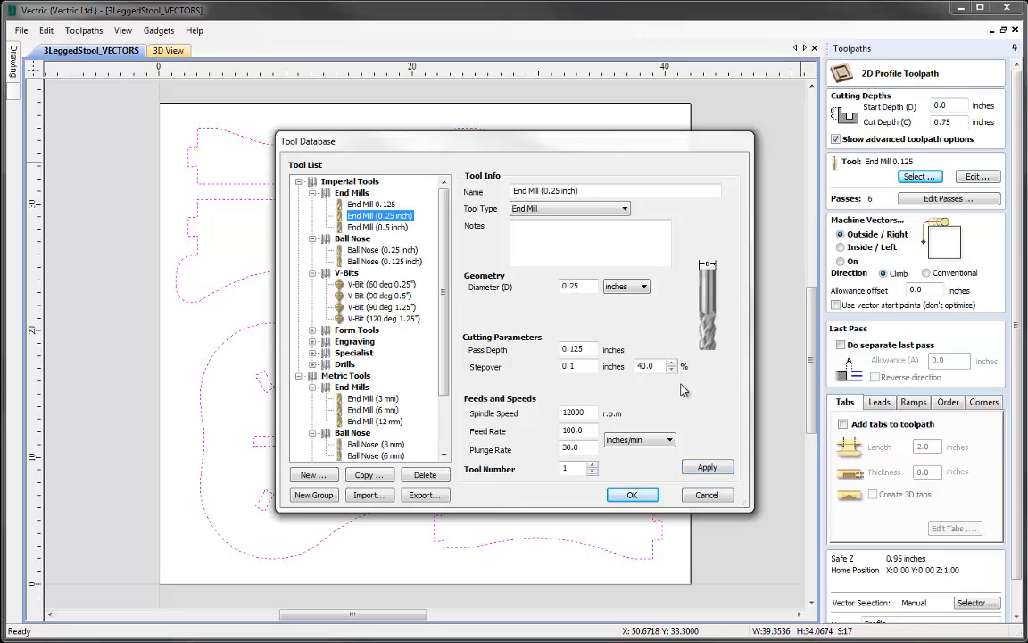
{"action": "left_click", "coordinate": [632, 495]}
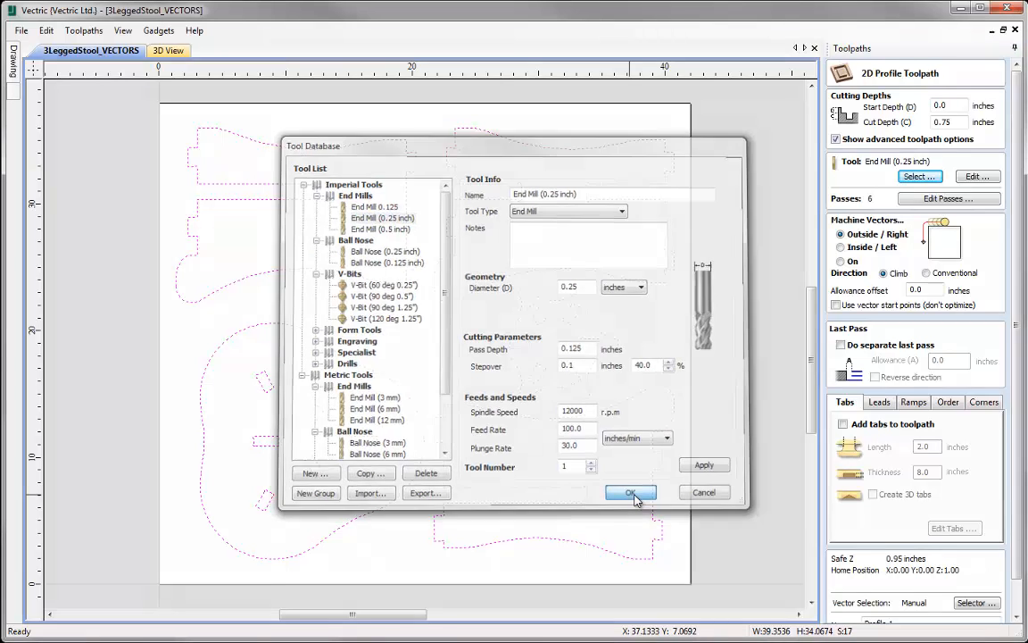
- Edit the end mill's parameters to a 0.25-inch pass depth, 10000 r.p.m. spindle speed and 180 inches/min feed rate
{"action": "left_click", "coordinate": [971, 177]}
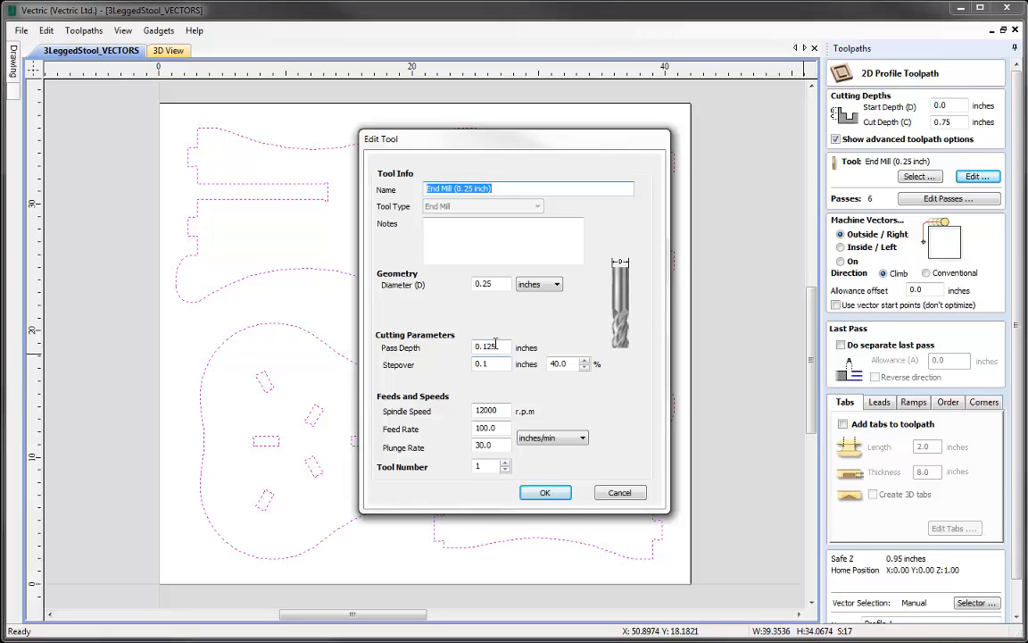
{"action": "left_click_drag", "start_coordinate": [497, 346], "coordinate": [453, 348]}
{"action": "type", "text": "0.25"}
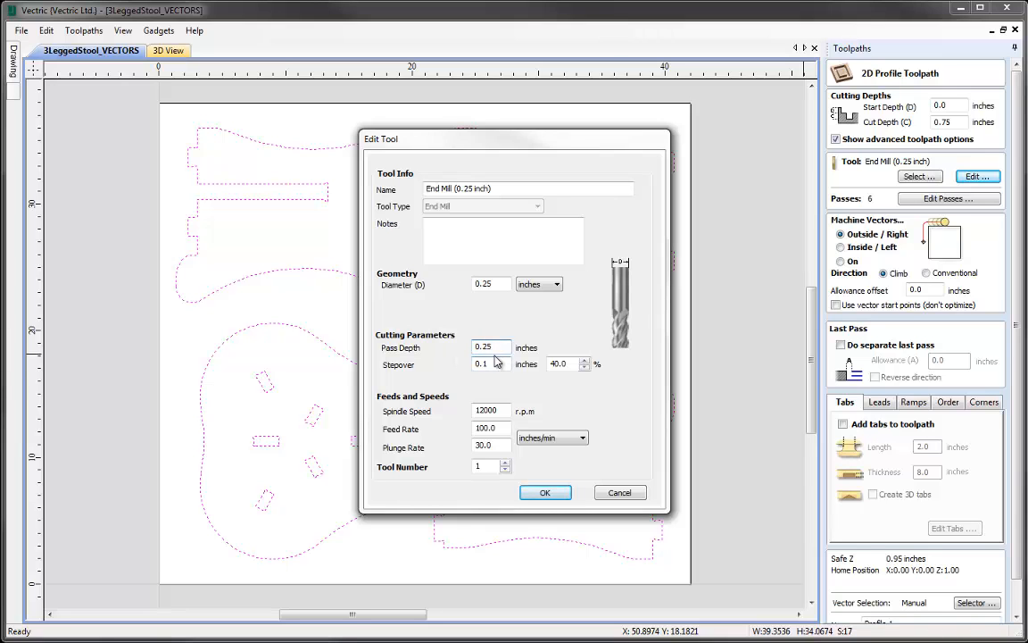
{"action": "left_click", "coordinate": [484, 412]}
{"action": "key", "text": "BackSpace"}
{"action": "type", "text": "0"}
{"action": "left_click", "coordinate": [486, 432]}
{"action": "key", "text": "BackSpace"}
{"action": "type", "text": "8"}
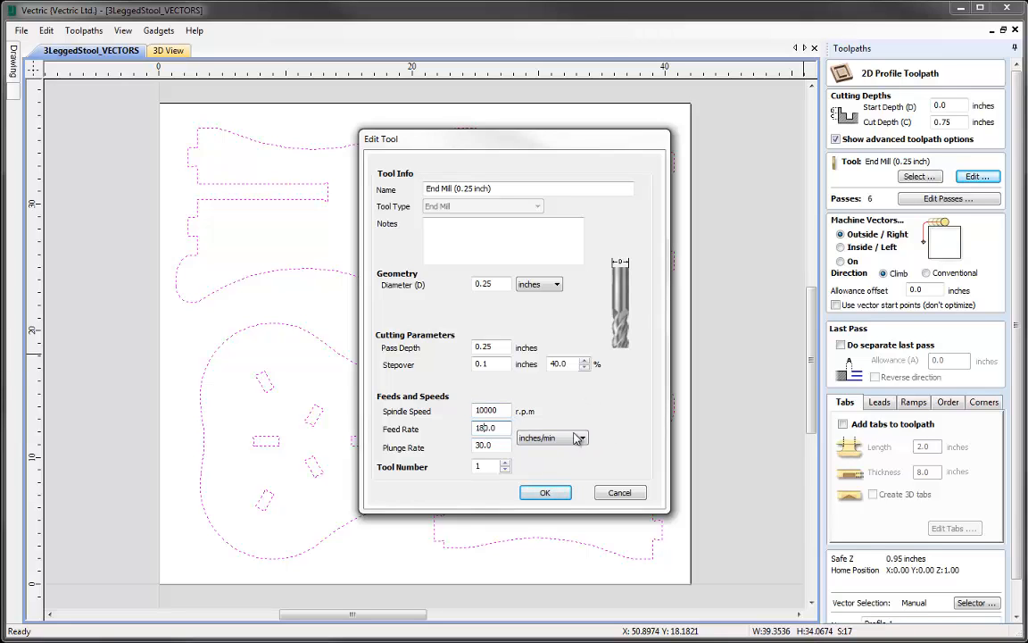
{"action": "left_click", "coordinate": [546, 494]}
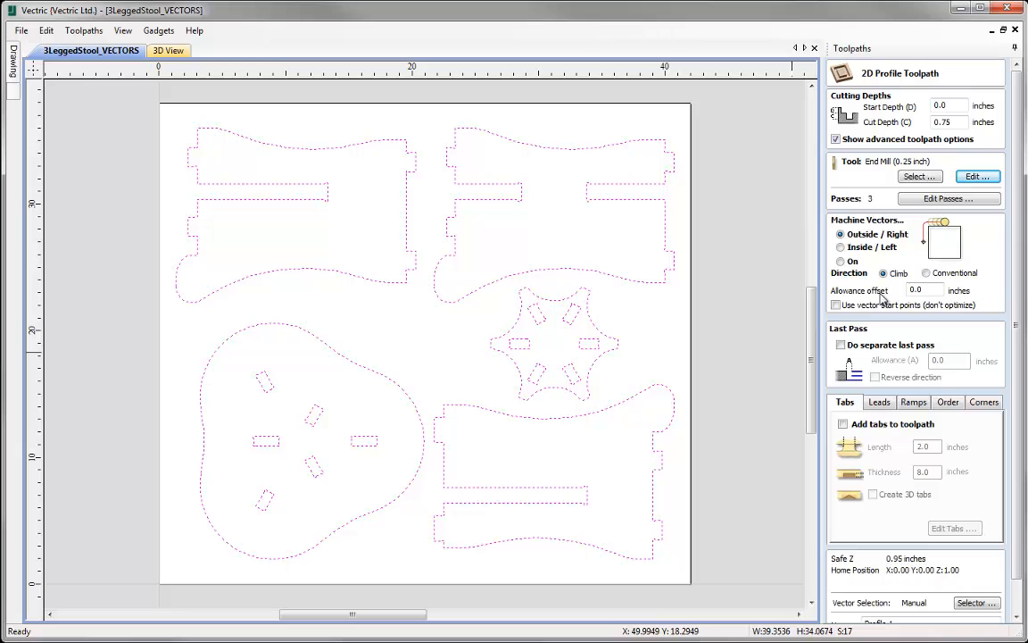
- Set the allowance offset to -0.02 inches and calculate the toolpath under the name Profile Cutout
{"action": "left_click_drag", "start_coordinate": [925, 288], "coordinate": [886, 288]}
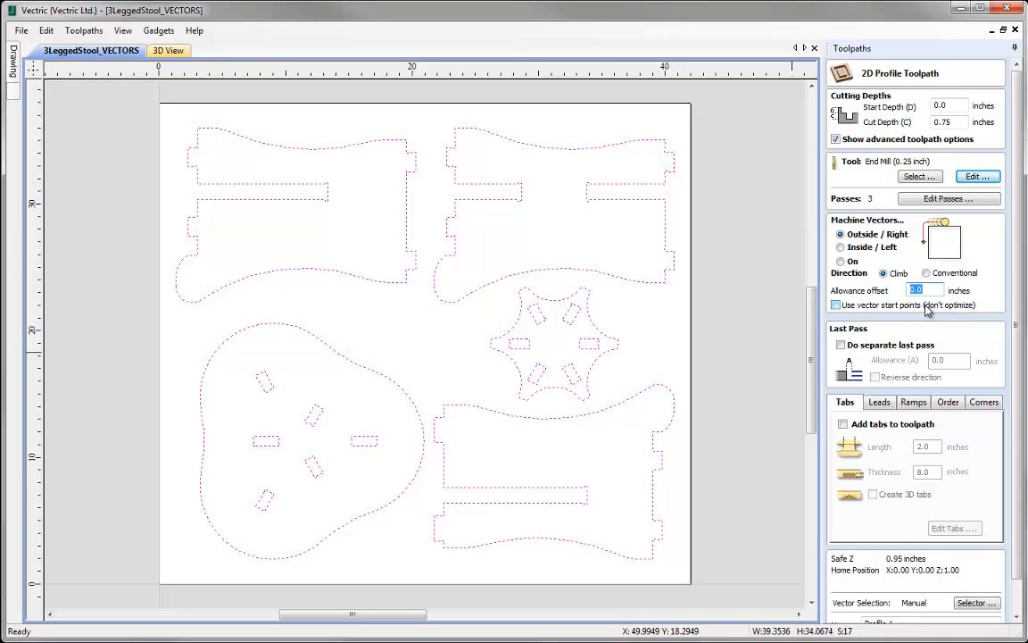
{"action": "type", "text": "-0.02"}
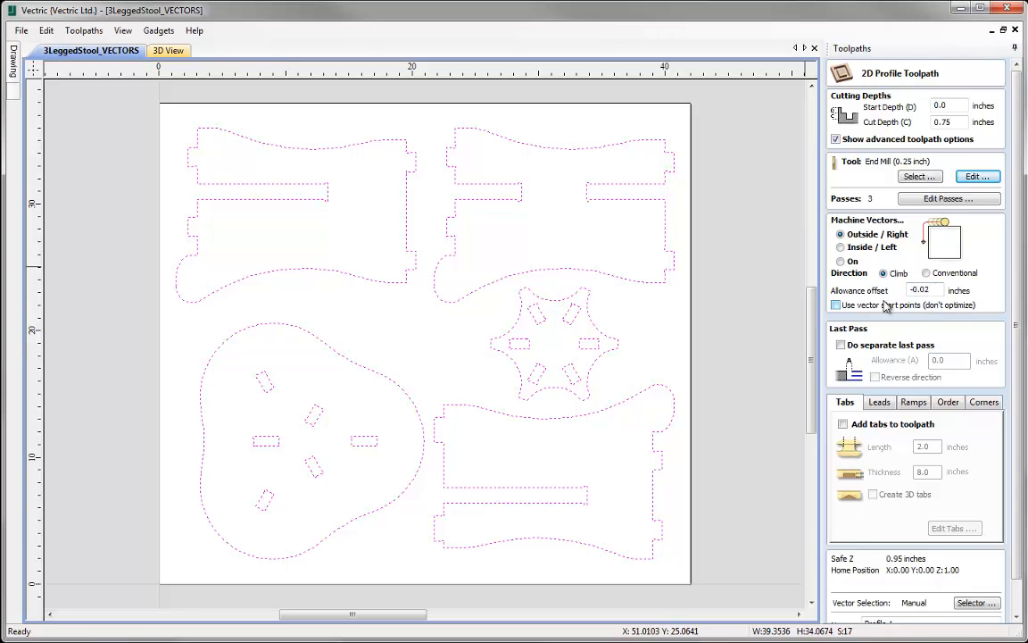
{"action": "left_click_drag", "start_coordinate": [1019, 319], "coordinate": [1019, 387]}
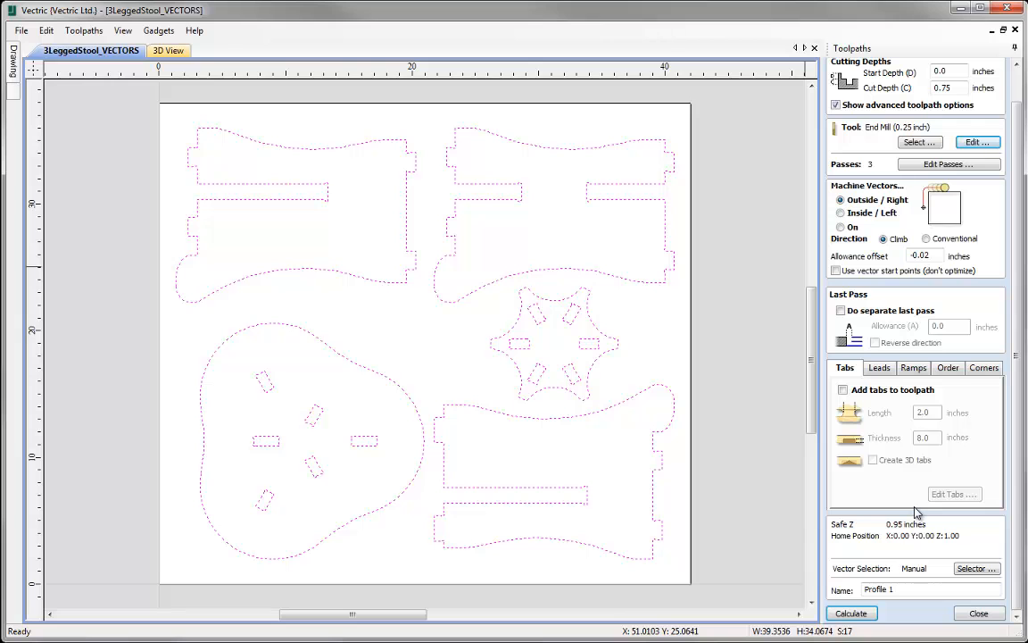
{"action": "left_click", "coordinate": [952, 589]}
{"action": "key", "text": "BackSpace"}
{"action": "type", "text": "Cutout"}
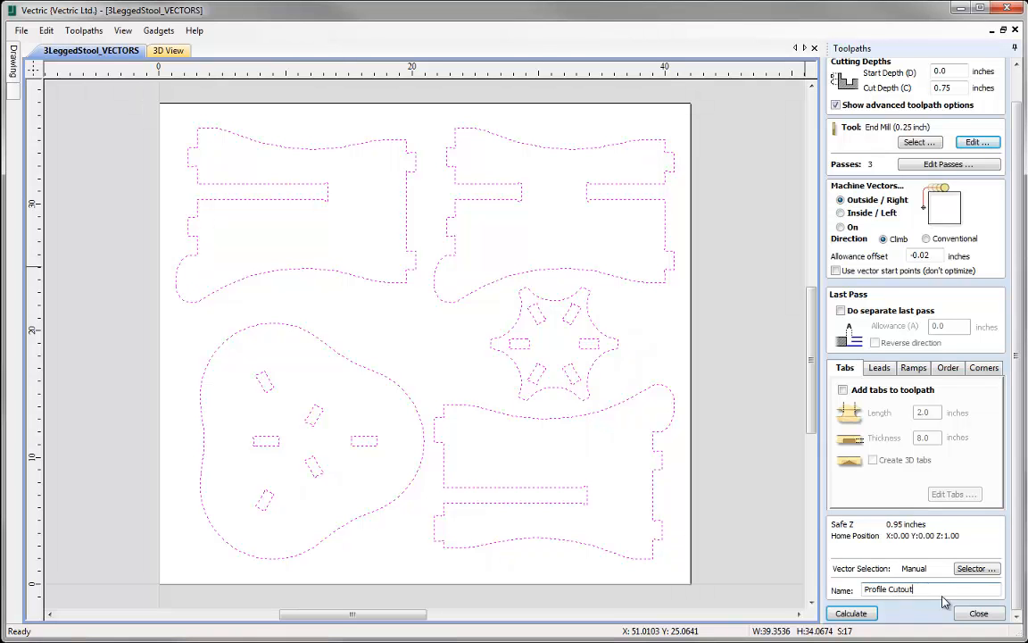
{"action": "left_click", "coordinate": [851, 614]}
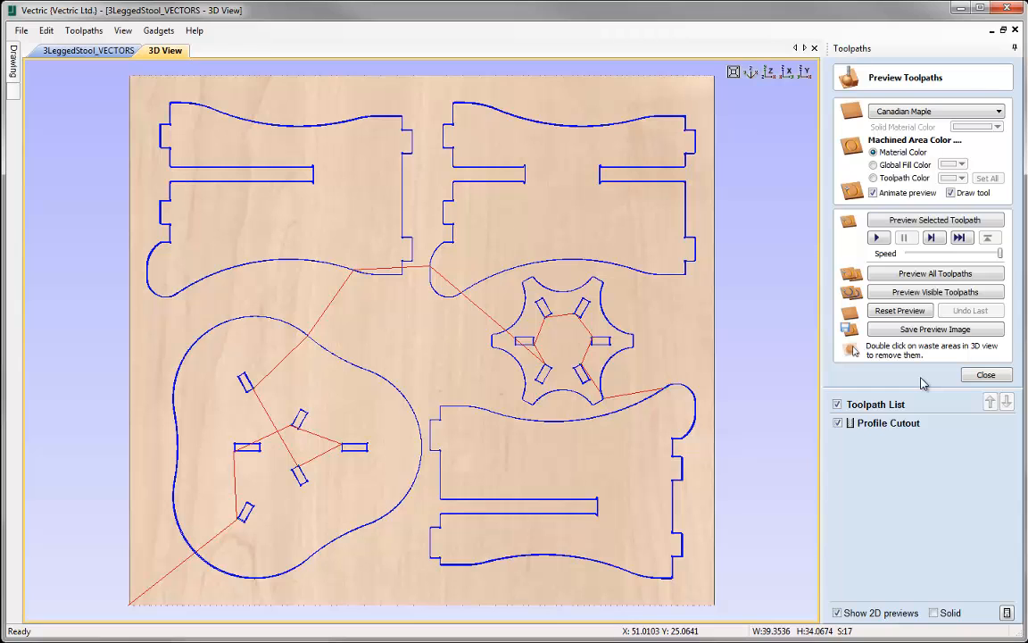
- Preview the Profile Cutout toolpath on the material from an angled 3D view
{"action": "left_click_drag", "start_coordinate": [392, 457], "coordinate": [555, 330]}
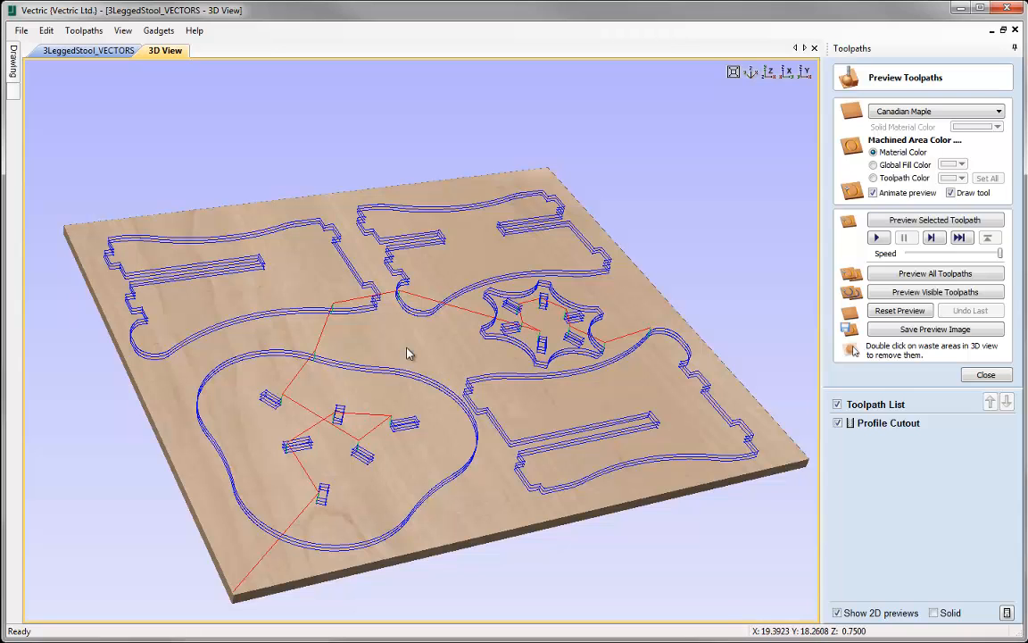
{"action": "left_click", "coordinate": [909, 221]}
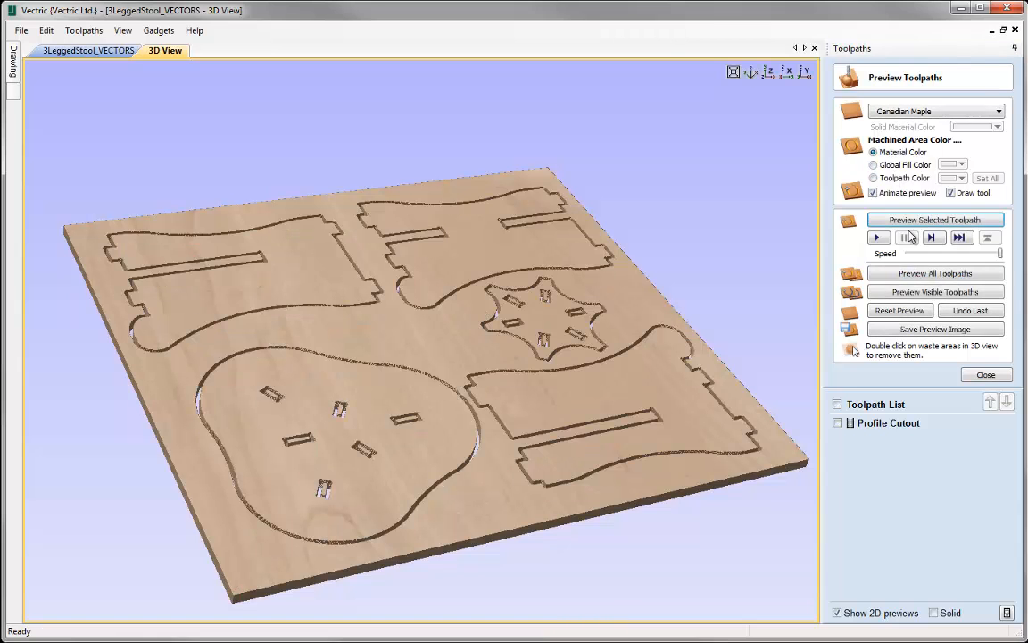
- Reset the preview and replay the Profile Cutout simulation on the material at a reduced speed
{"action": "left_click_drag", "start_coordinate": [519, 391], "coordinate": [543, 366]}
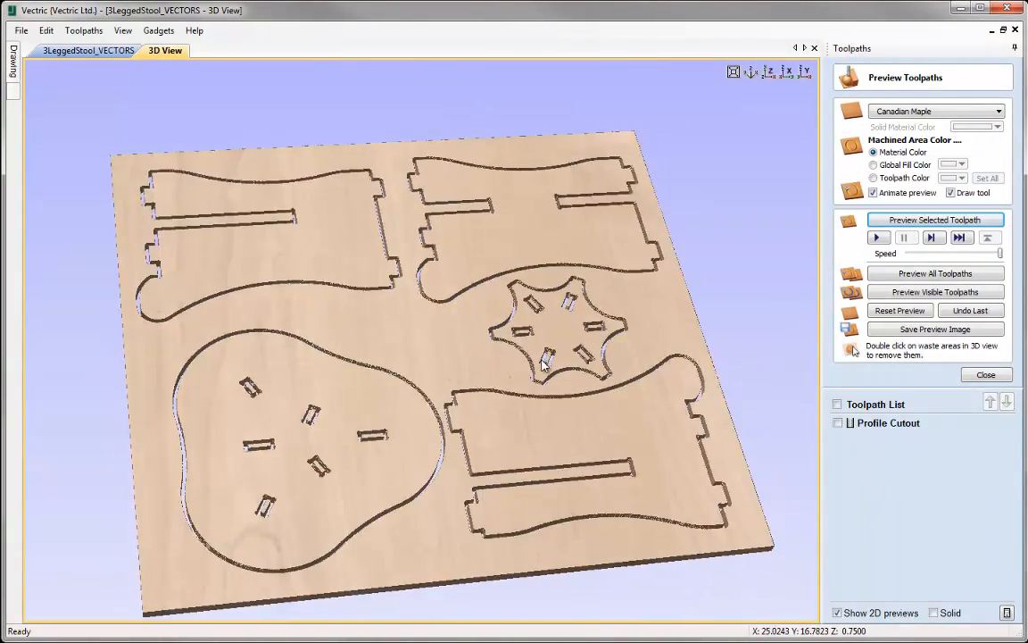
{"action": "left_click", "coordinate": [888, 313]}
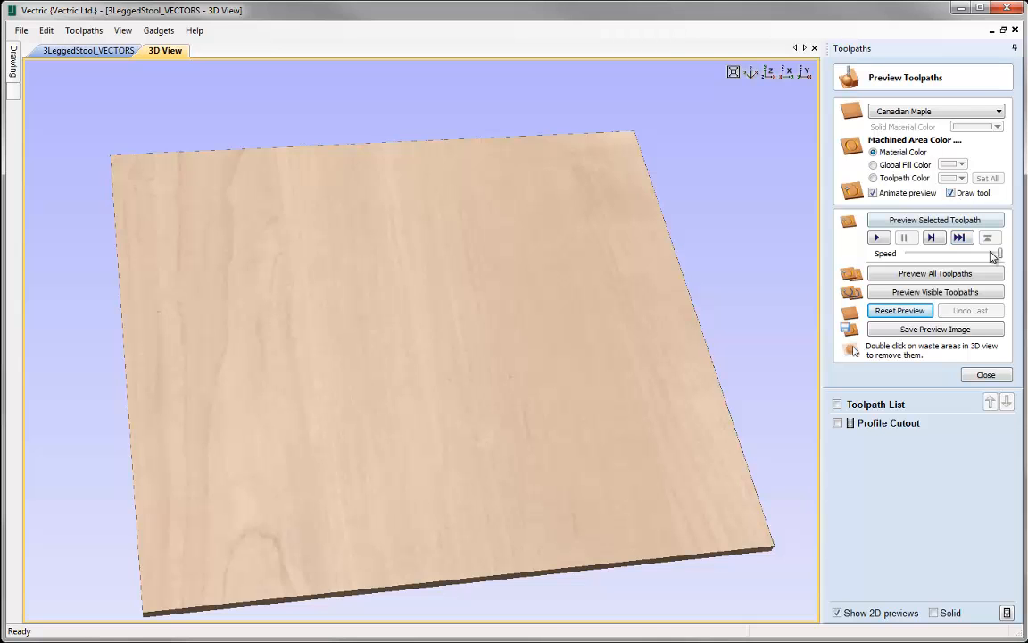
{"action": "left_click_drag", "start_coordinate": [999, 253], "coordinate": [929, 257]}
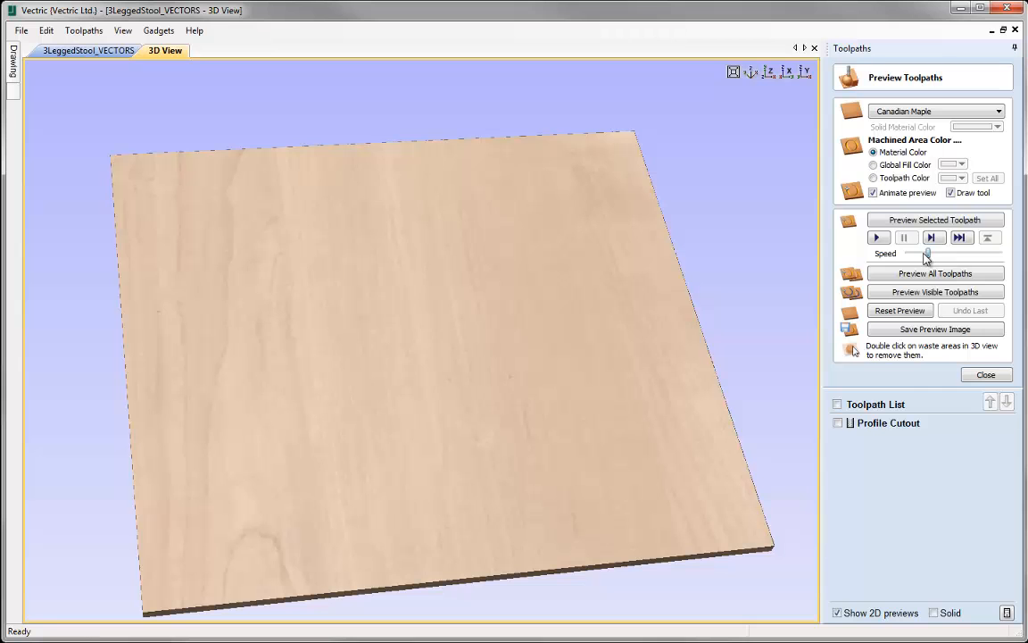
{"action": "left_click", "coordinate": [879, 239]}
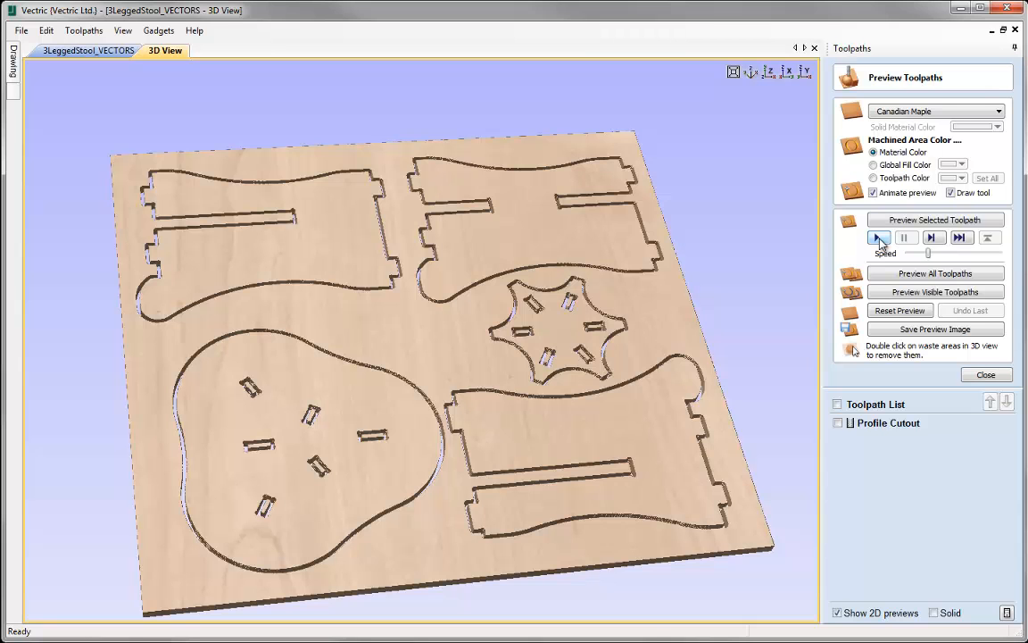
- Display the Profile Cutout toolpath as solid cut widths in the 2D drawing and inspect the offset around the star-shaped part
{"action": "left_click", "coordinate": [93, 51]}
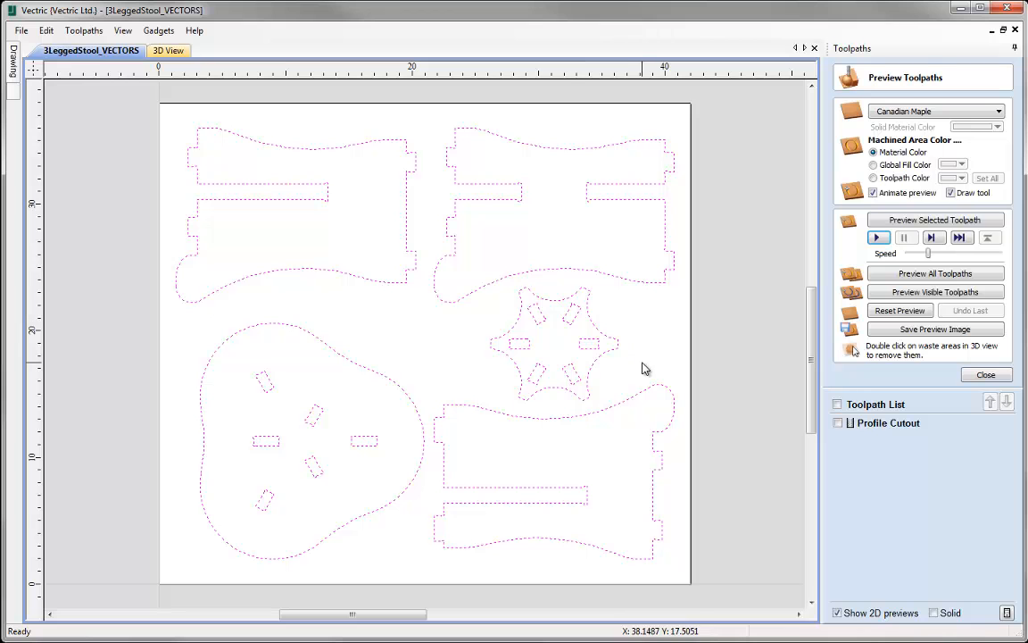
{"action": "left_click", "coordinate": [838, 425]}
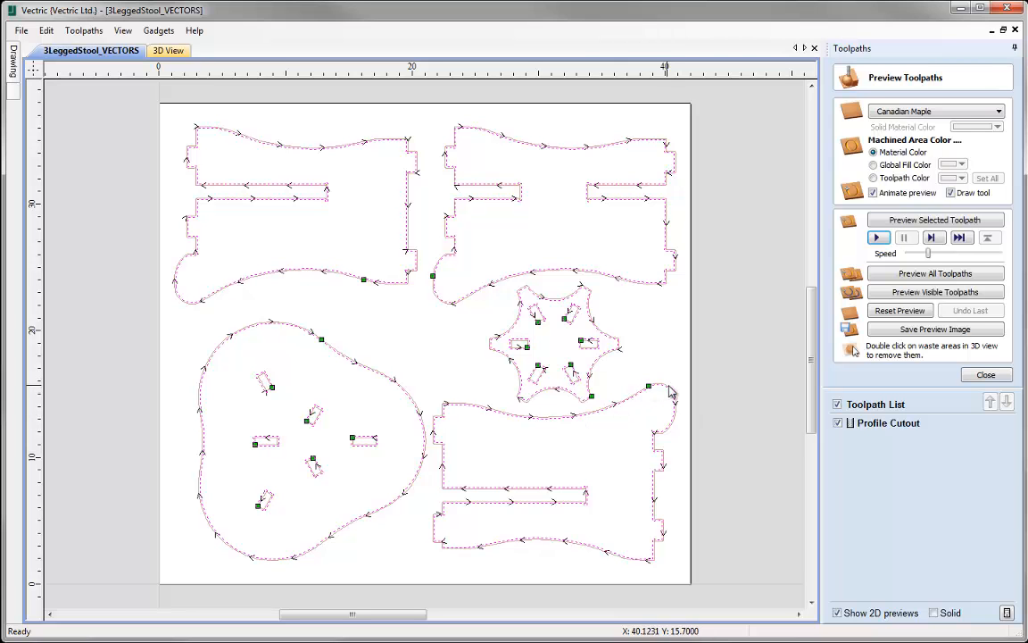
{"action": "left_click", "coordinate": [677, 341]}
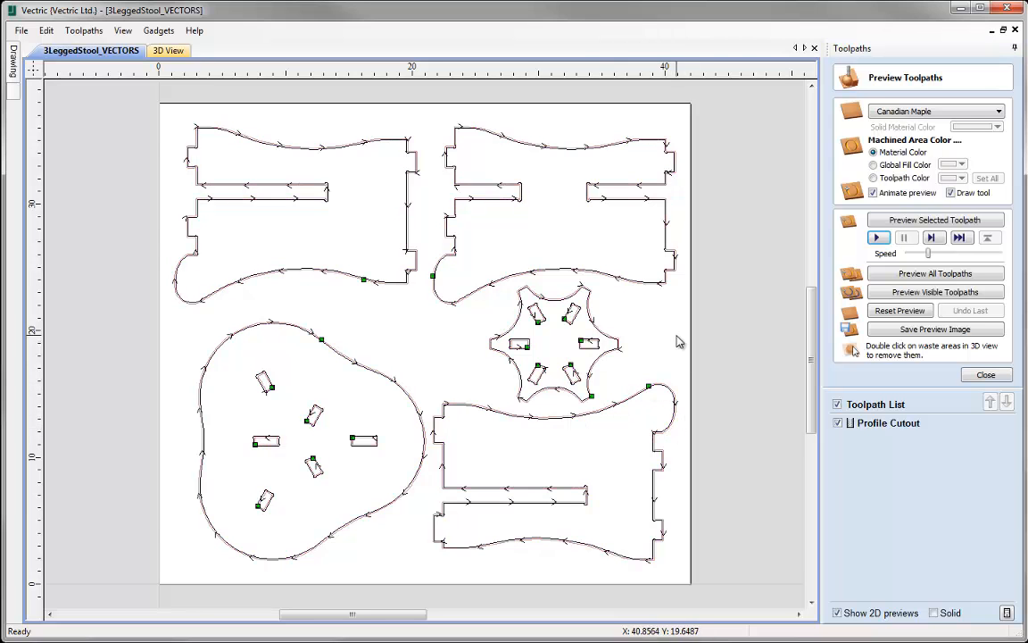
{"action": "scroll", "coordinate": [666, 367], "scroll_direction": "up", "scroll_amount": 5}
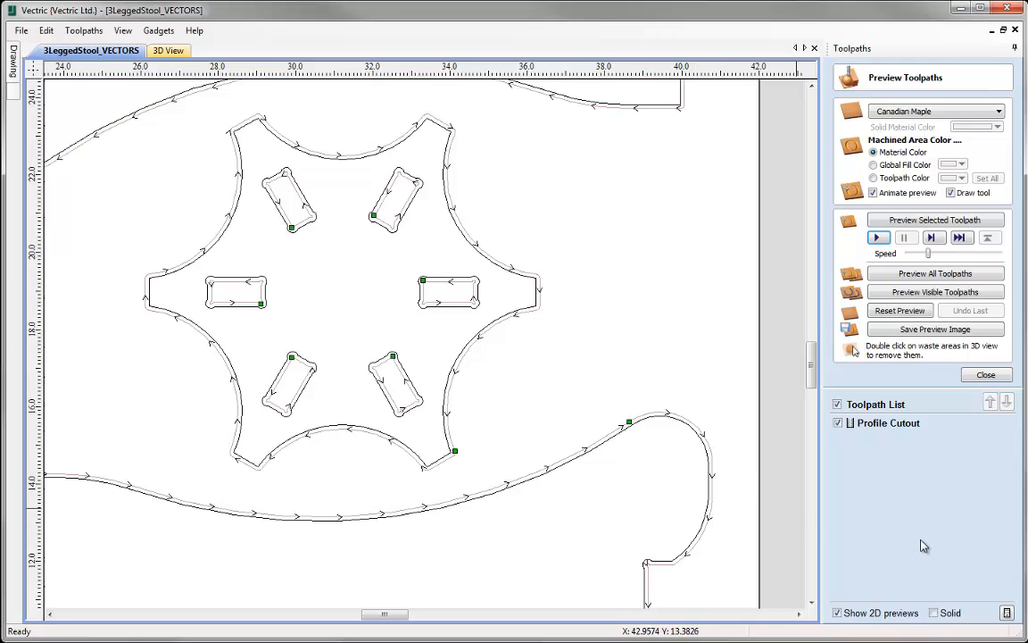
{"action": "left_click", "coordinate": [934, 614]}
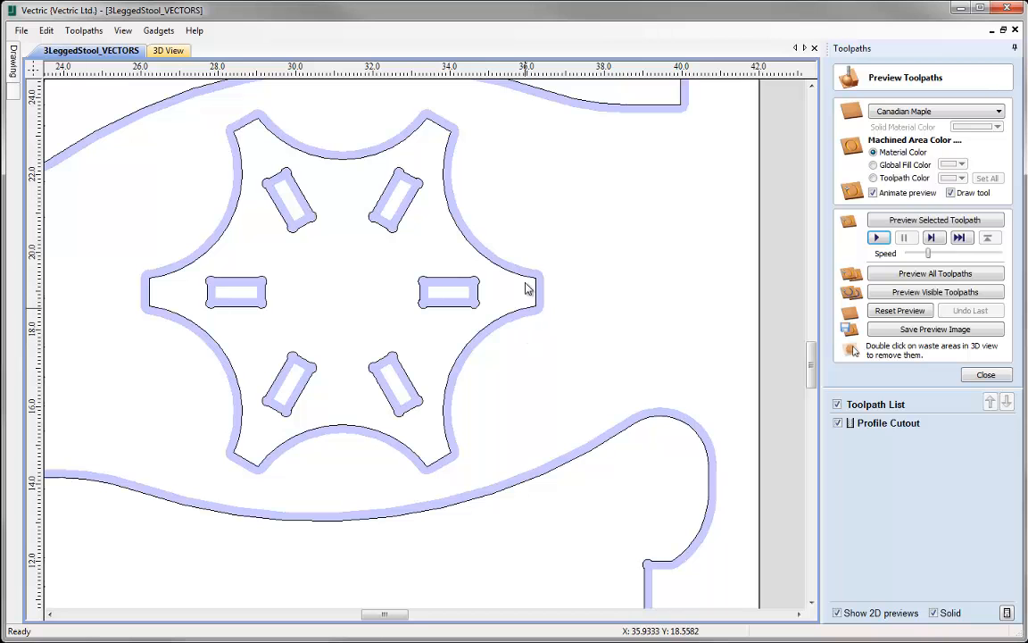
{"action": "scroll", "coordinate": [516, 290], "scroll_direction": "up", "scroll_amount": 8}
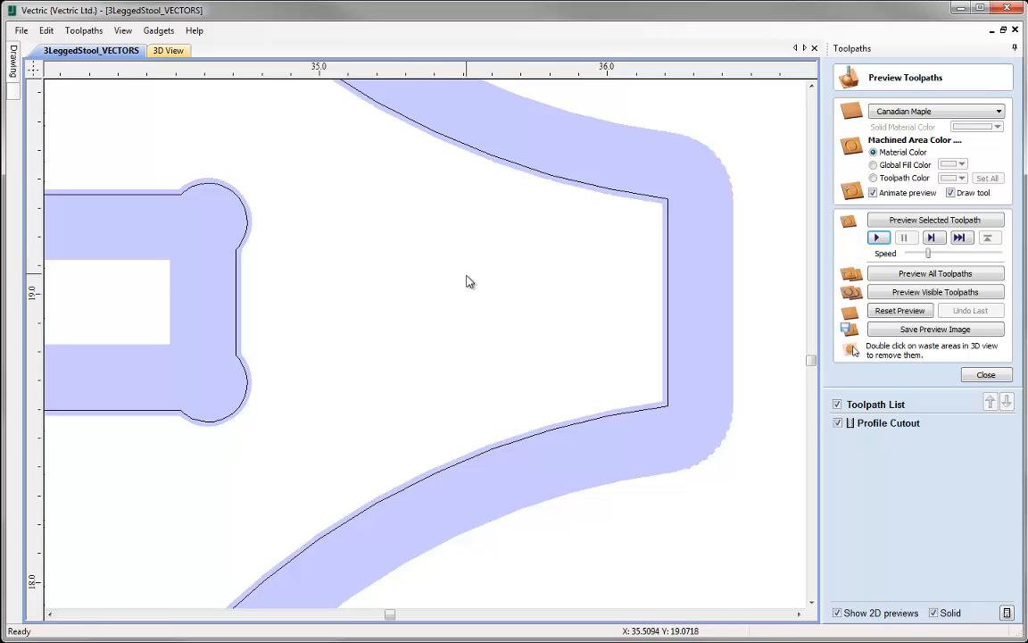
{"action": "key", "text": "f"}
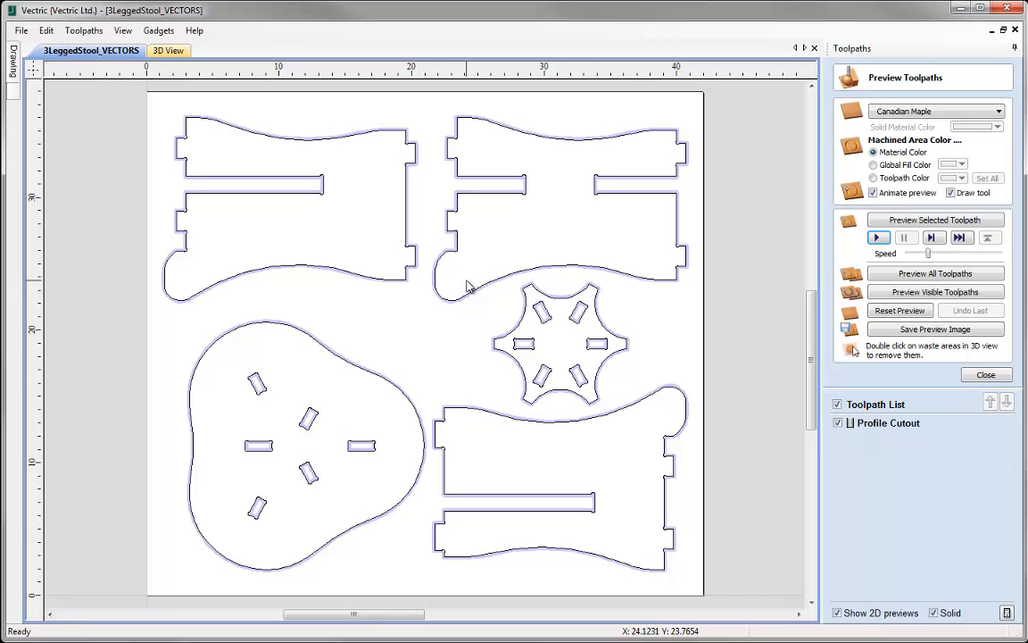
- Close the preview and set the post processor for saving toolpaths to G Code (inch) (*.tap)
{"action": "left_click", "coordinate": [982, 374]}
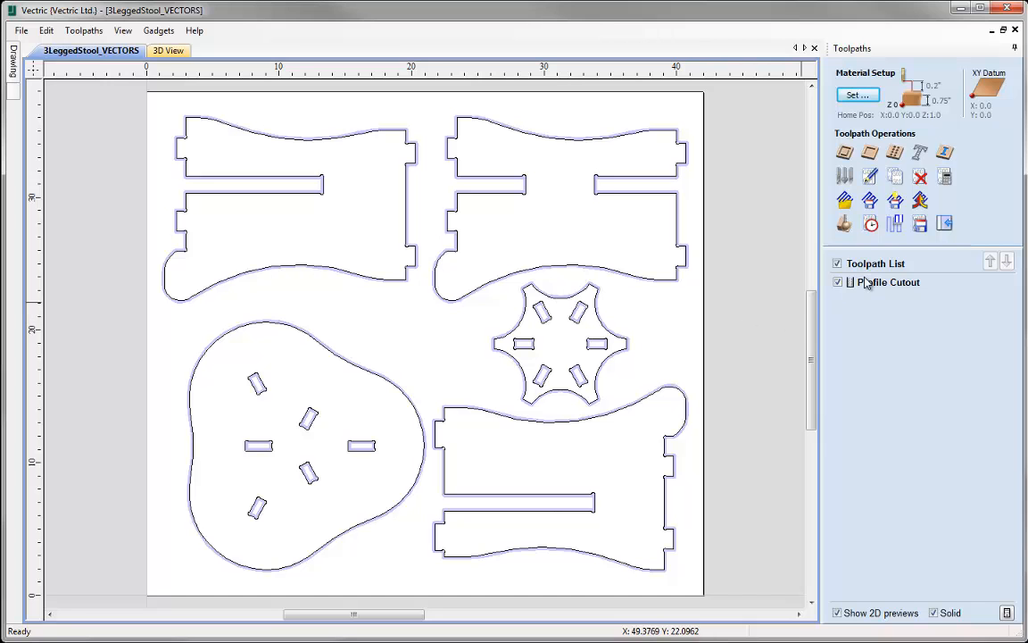
{"action": "left_click", "coordinate": [921, 225]}
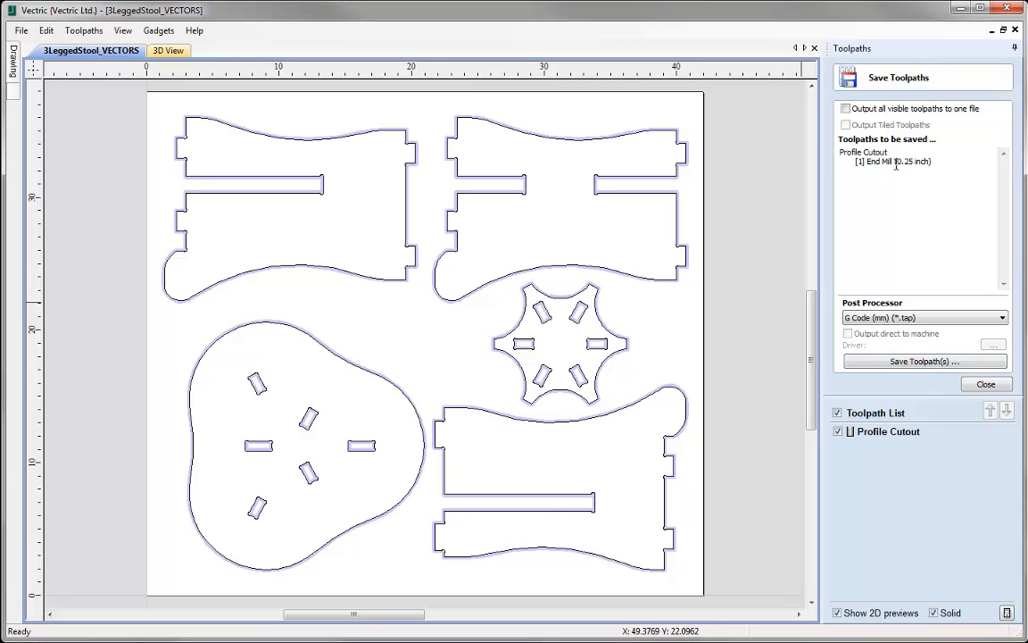
{"action": "left_click", "coordinate": [924, 318]}
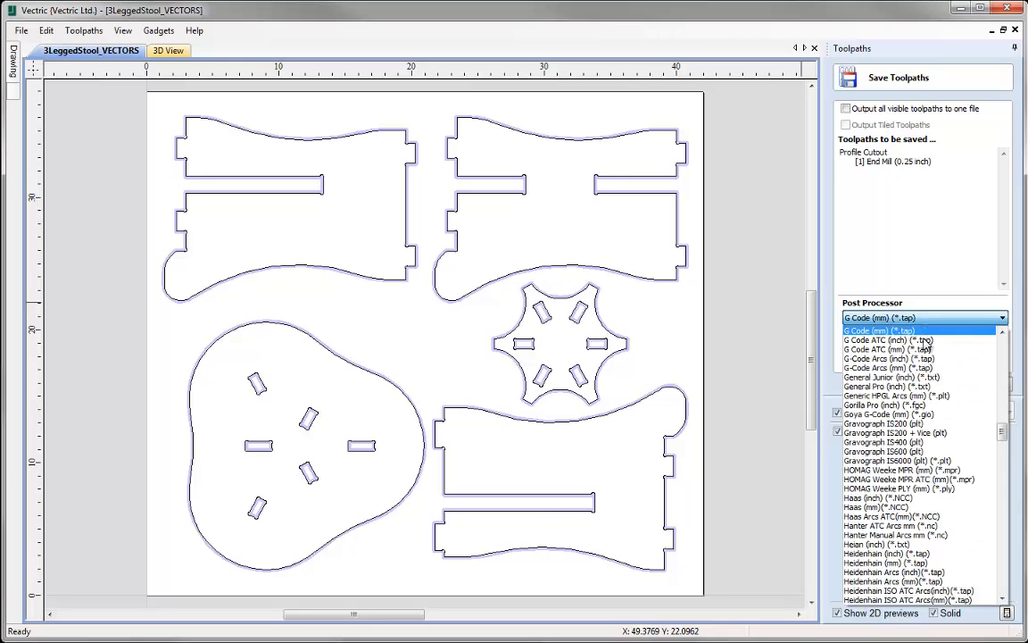
{"action": "left_click", "coordinate": [927, 343]}
{"action": "left_click", "coordinate": [964, 319]}
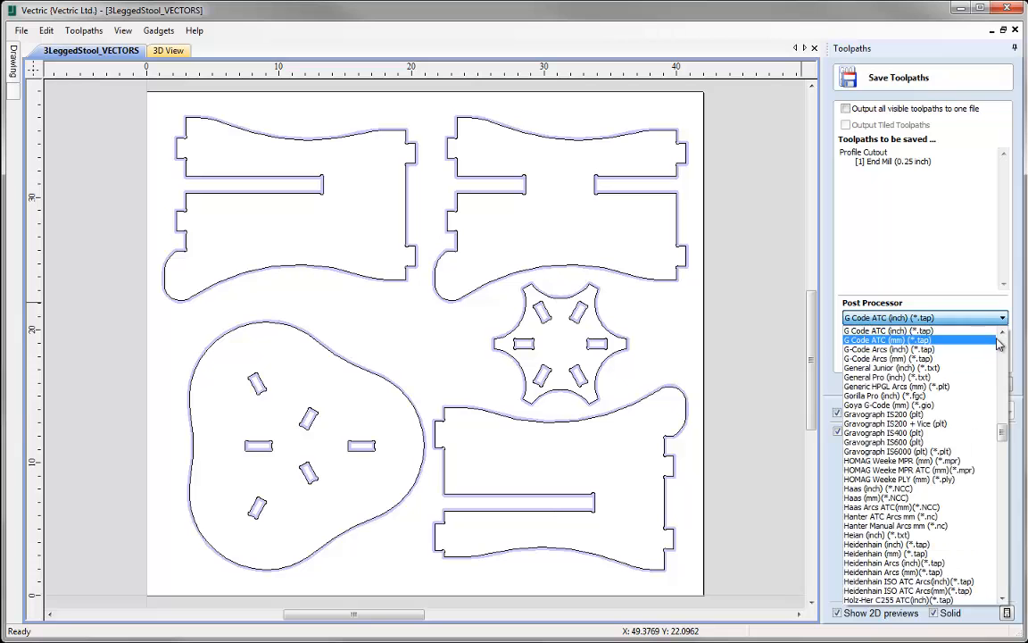
{"action": "left_click", "coordinate": [951, 332]}
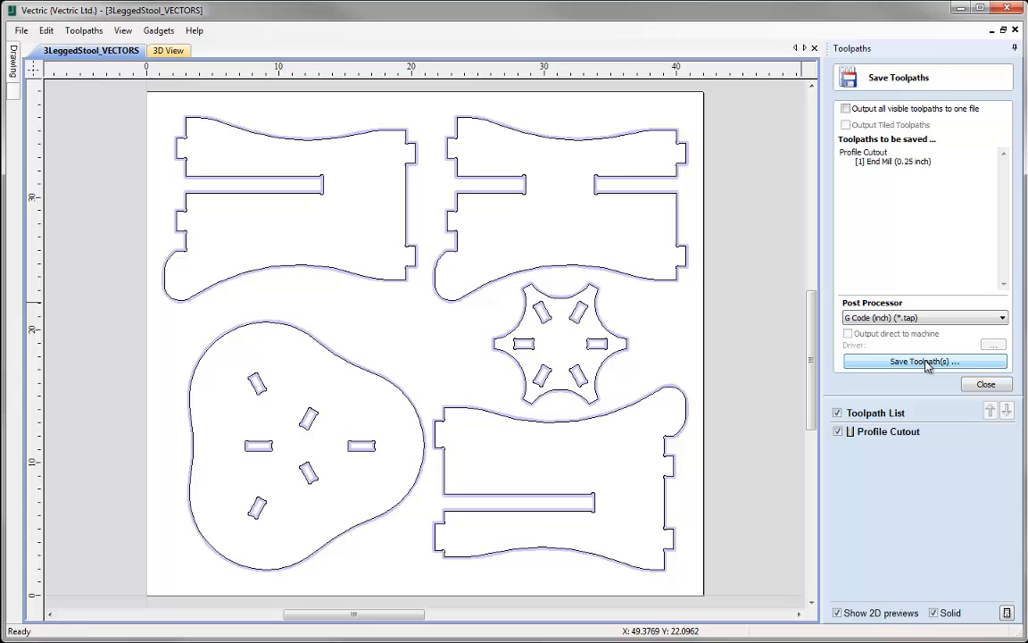
{"action": "left_click", "coordinate": [985, 384]}
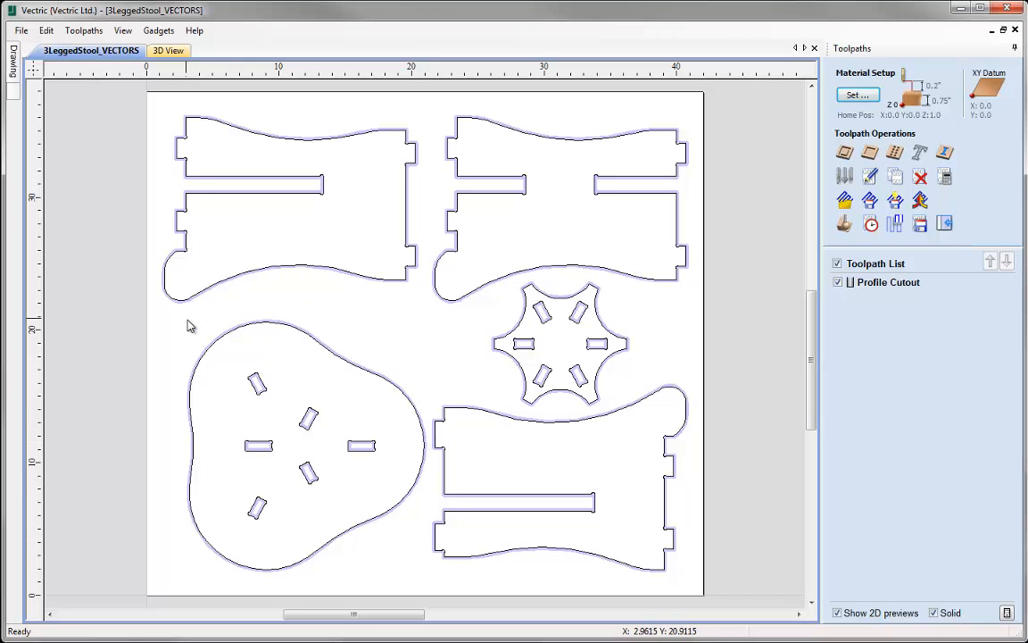
- Select the rounded seat outline with its slots and move it slightly towards the left edge of the sheet
{"action": "left_click_drag", "start_coordinate": [170, 309], "coordinate": [432, 603]}
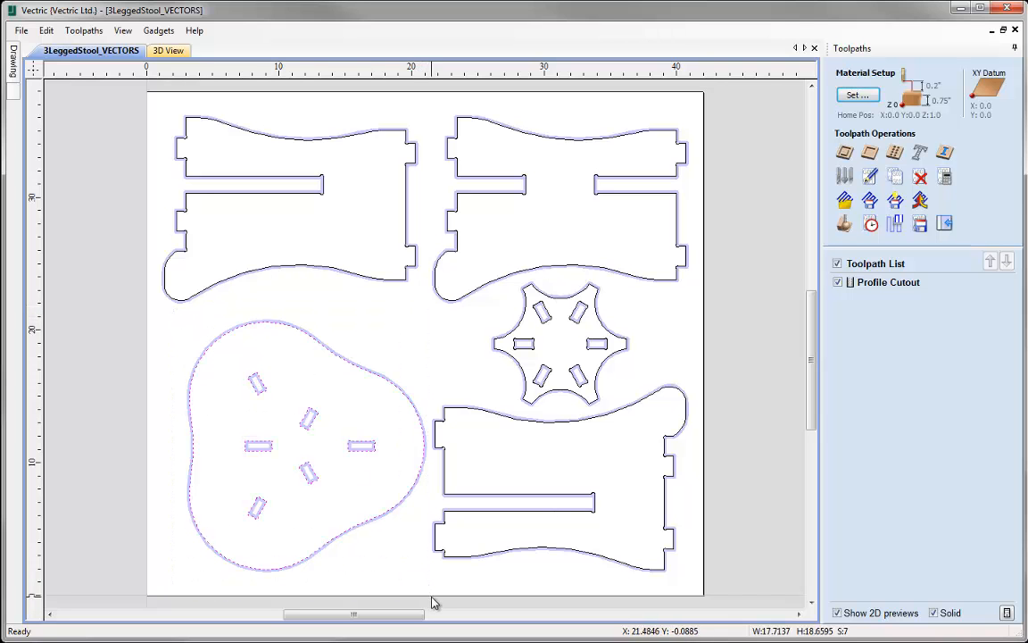
{"action": "left_click", "coordinate": [374, 516]}
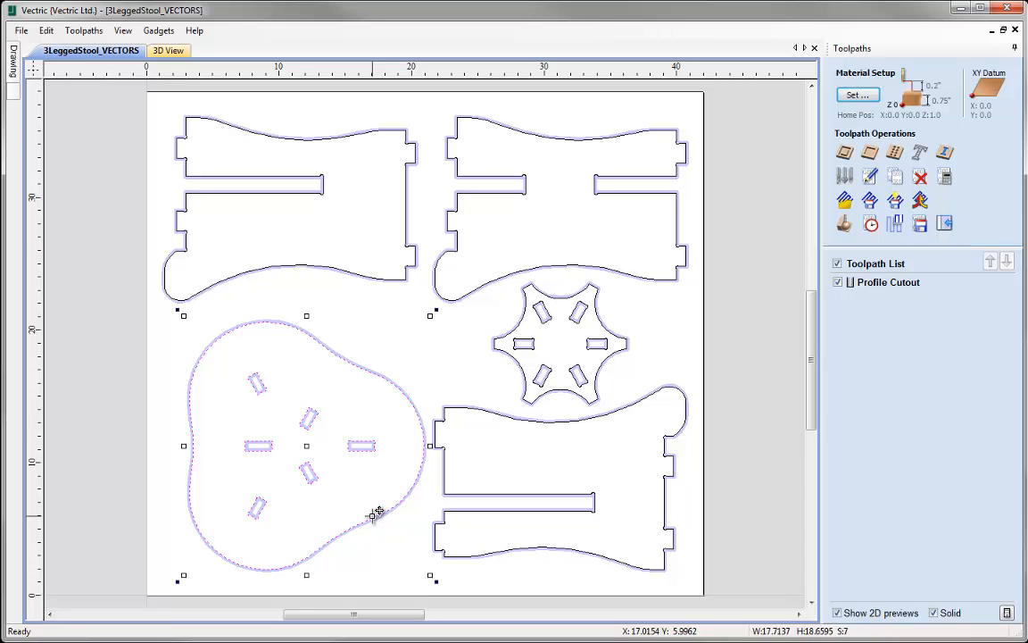
{"action": "left_click_drag", "start_coordinate": [378, 511], "coordinate": [363, 524]}
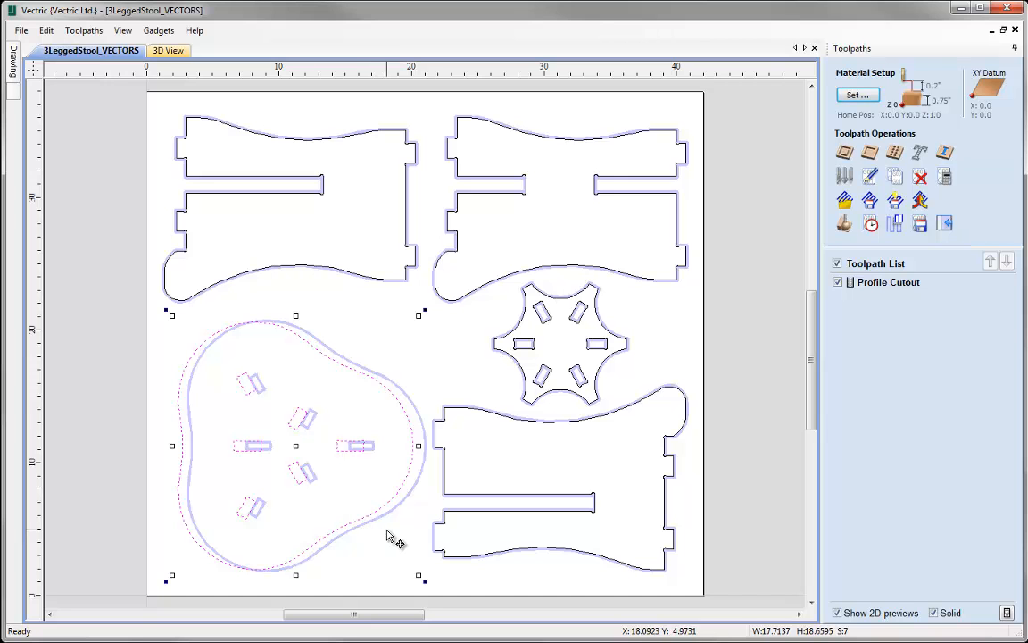
- Reopen the Profile Cutout toolpath and recalculate it for the moved seat vectors
{"action": "left_click", "coordinate": [893, 291]}
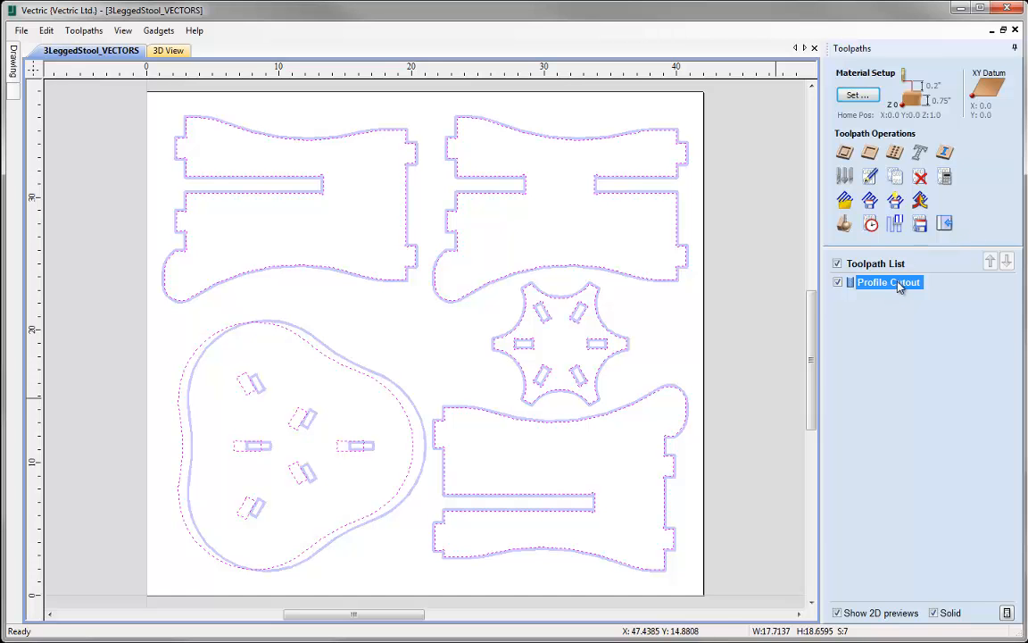
{"action": "double_click", "coordinate": [885, 285]}
{"action": "scroll", "coordinate": [911, 434], "scroll_direction": "down", "scroll_amount": 2}
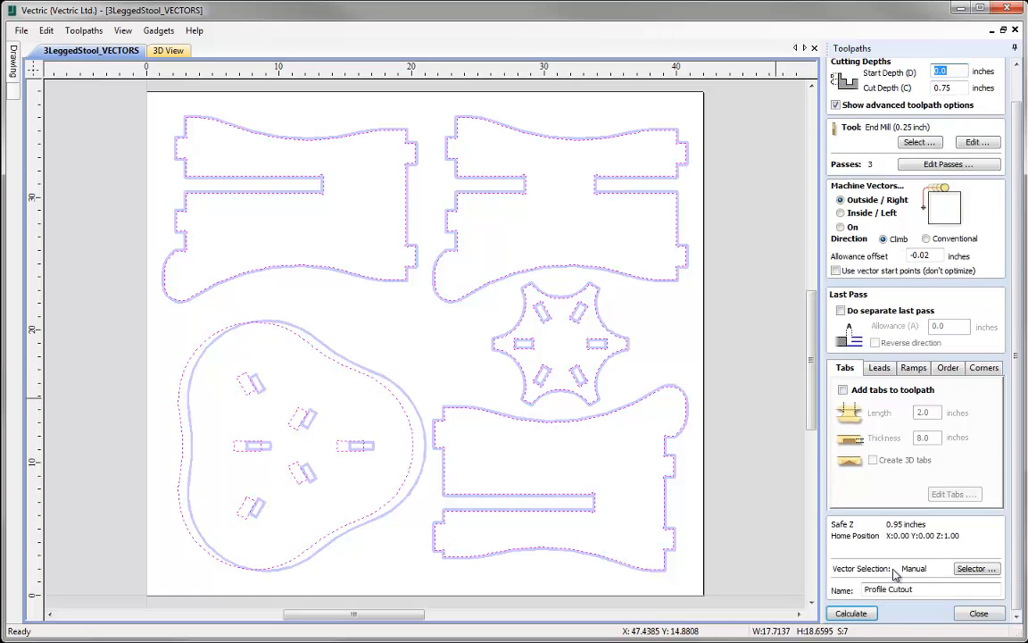
{"action": "left_click", "coordinate": [849, 614]}
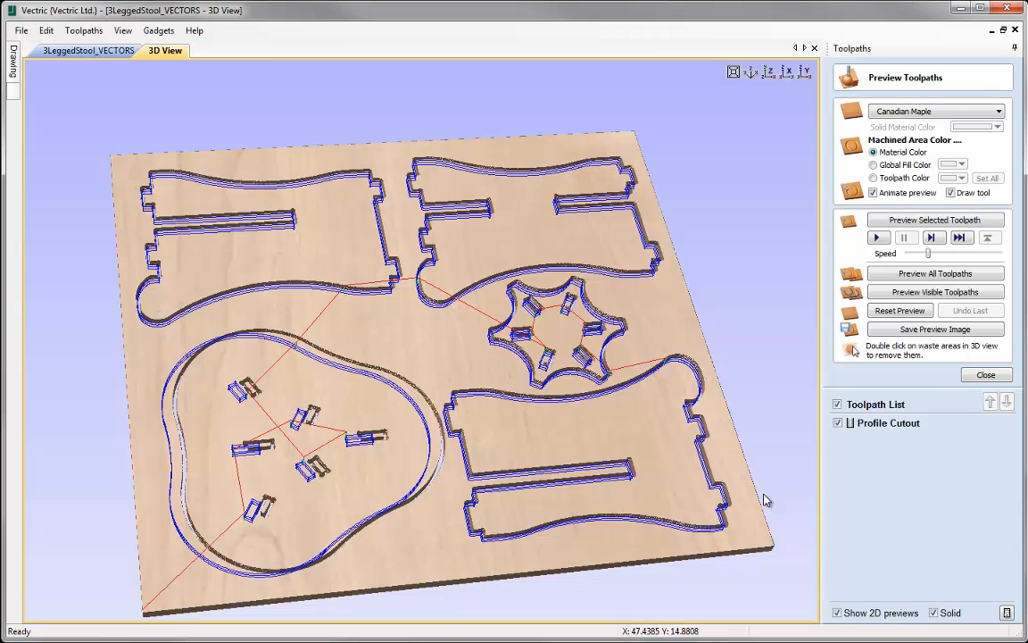
- Reset the preview and simulate the recalculated Profile Cutout toolpath, raising the simulation speed to maximum
{"action": "left_click", "coordinate": [900, 310]}
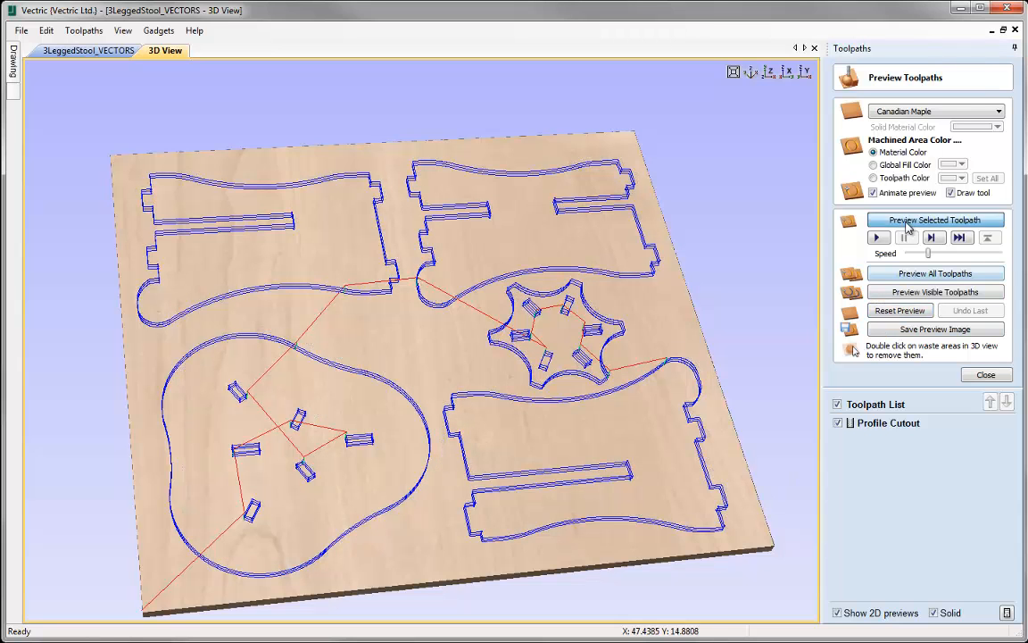
{"action": "left_click", "coordinate": [908, 223]}
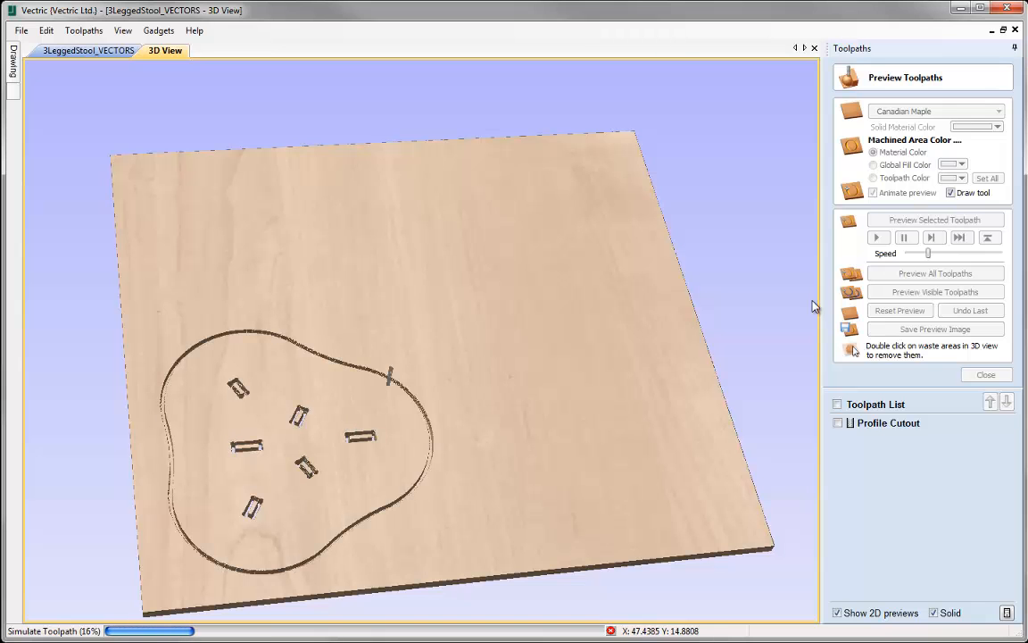
{"action": "left_click_drag", "start_coordinate": [928, 254], "coordinate": [1003, 255]}
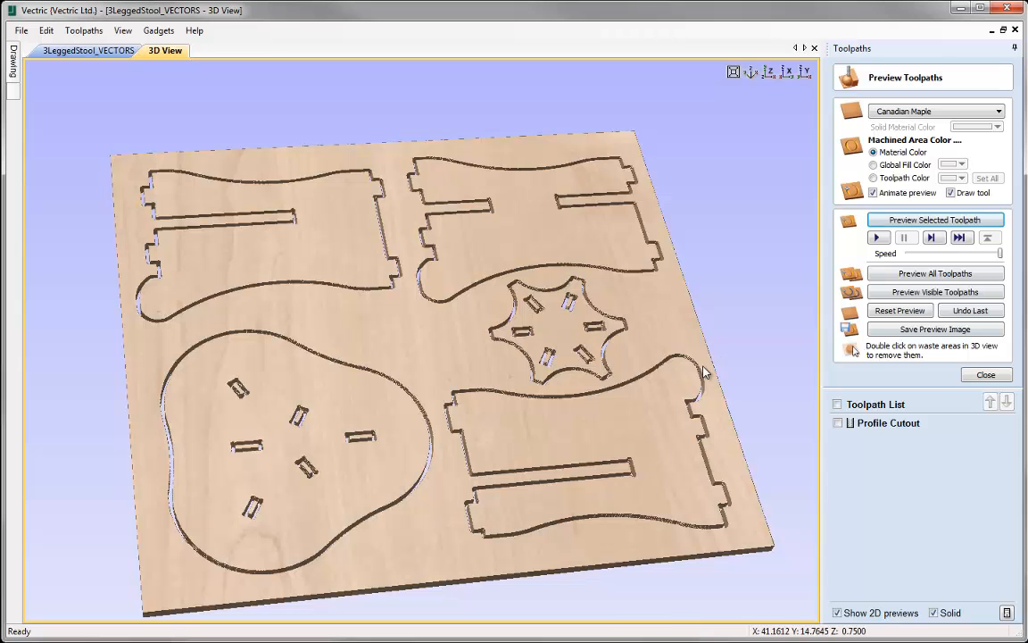
{"action": "left_click_drag", "start_coordinate": [548, 371], "coordinate": [510, 442]}
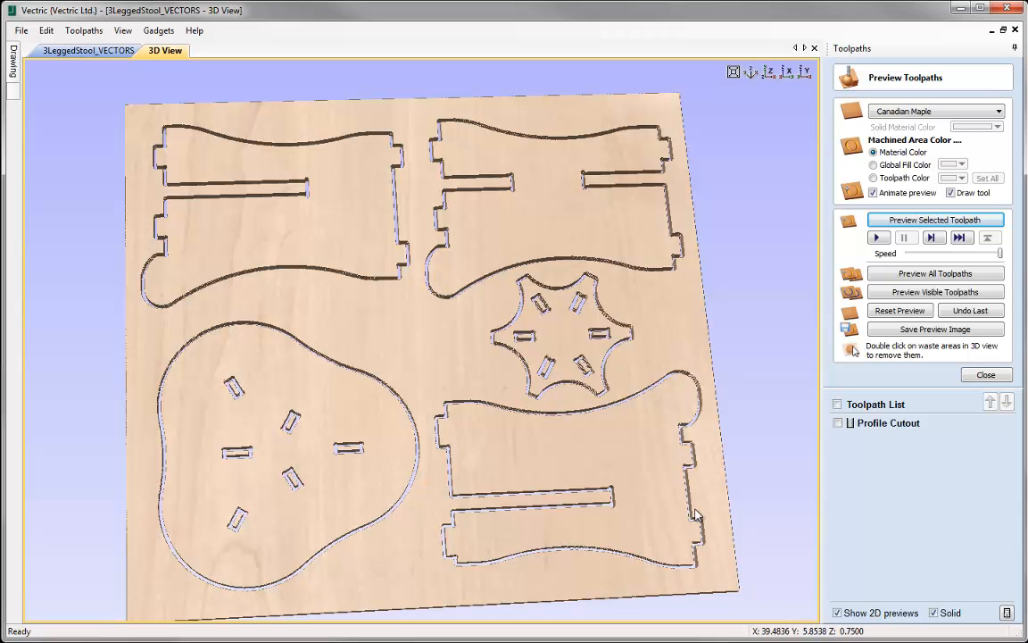
- Return to the 2D drawing and select only the slots inside the seat and the star-shaped part
{"action": "left_click", "coordinate": [985, 375]}
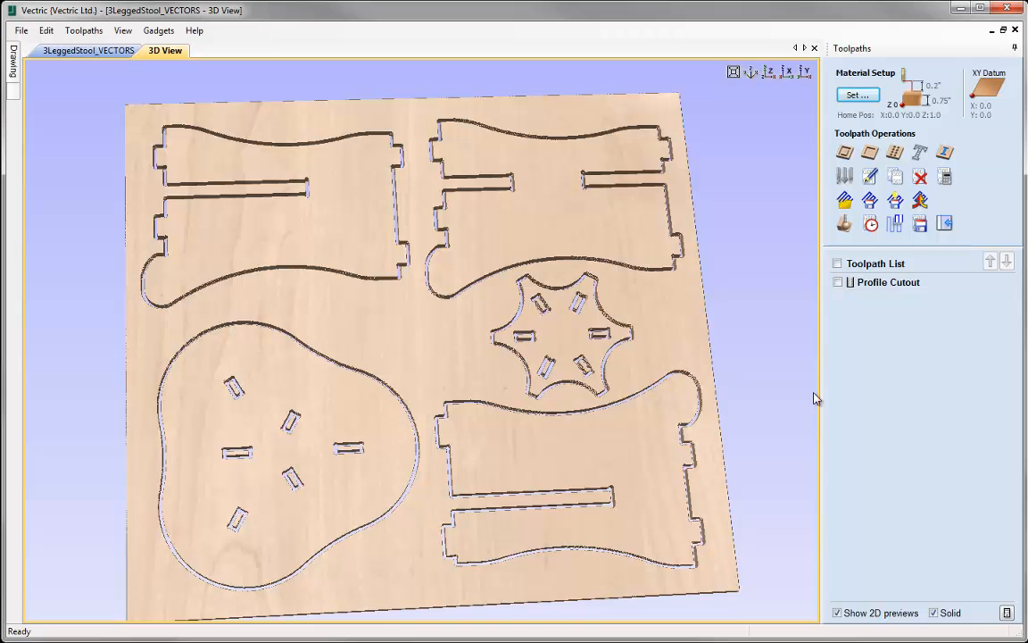
{"action": "left_click", "coordinate": [116, 50]}
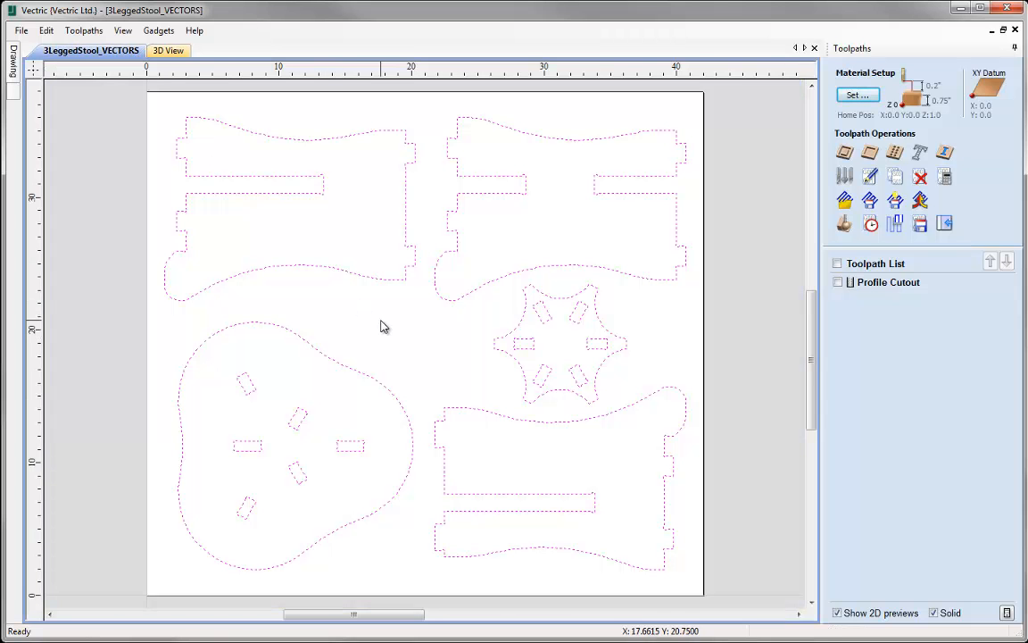
{"action": "left_click", "coordinate": [395, 367]}
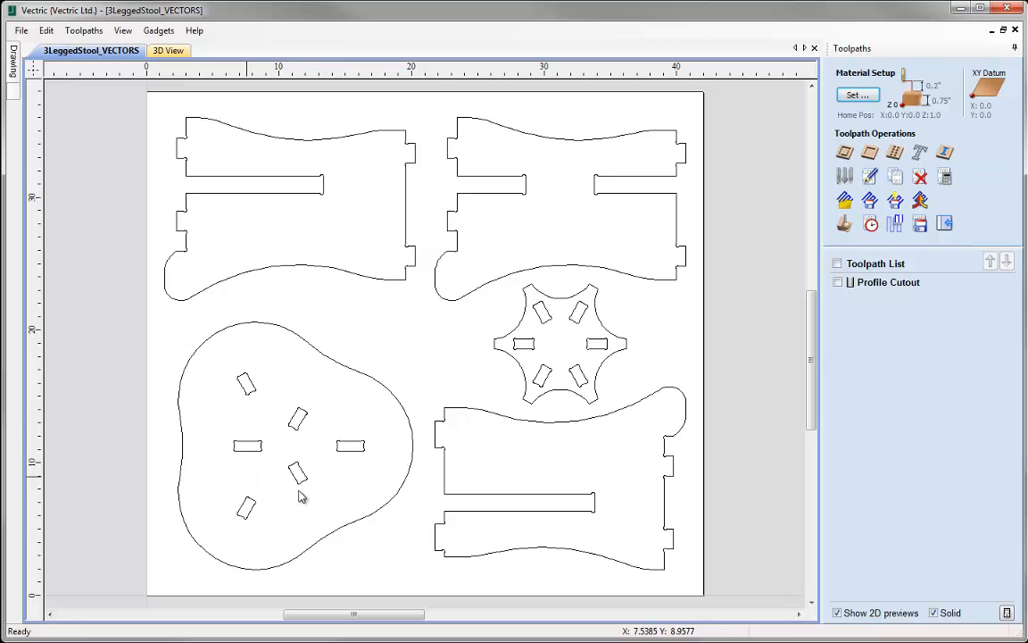
{"action": "left_click_drag", "start_coordinate": [211, 348], "coordinate": [386, 550]}
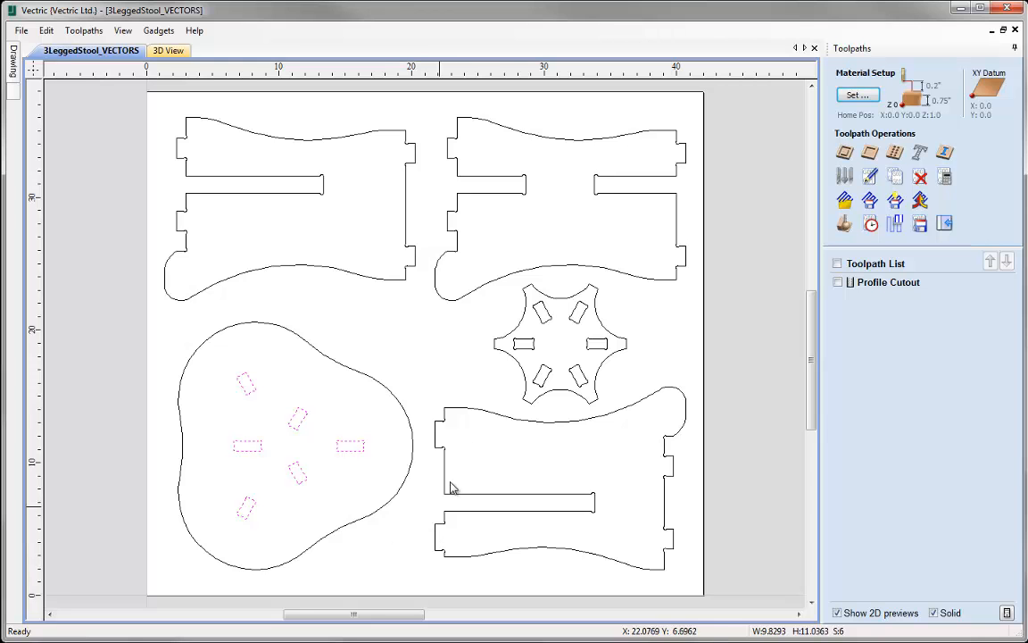
{"action": "left_click_drag", "start_coordinate": [497, 287], "coordinate": [616, 401]}
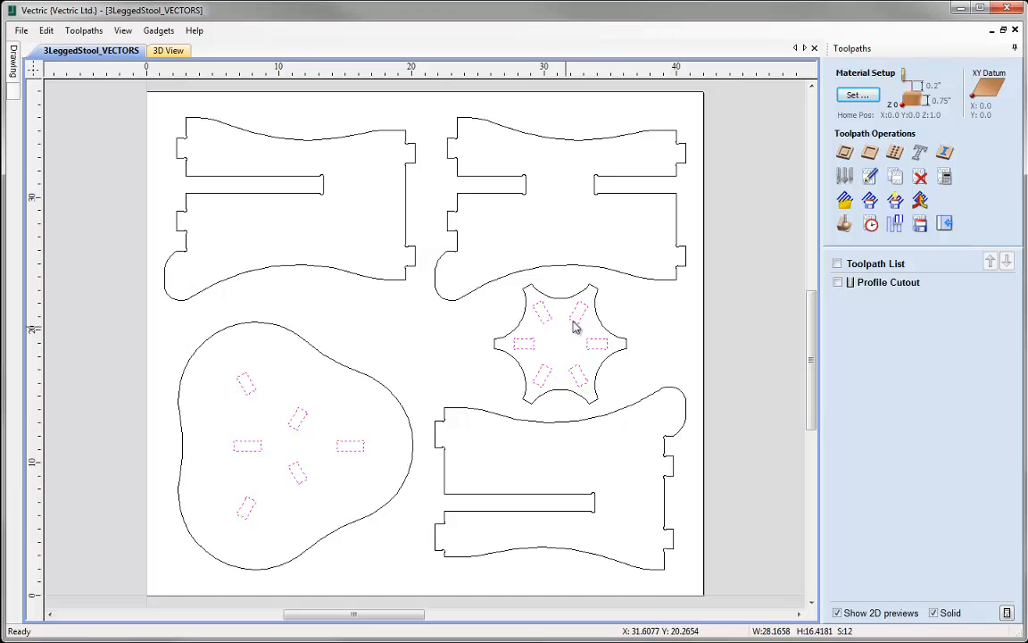
- Start a Pocket toolpath for the selected slots with a 0.75 inch cut depth, using the End Mill (0.25 inch)
{"action": "left_click", "coordinate": [870, 154]}
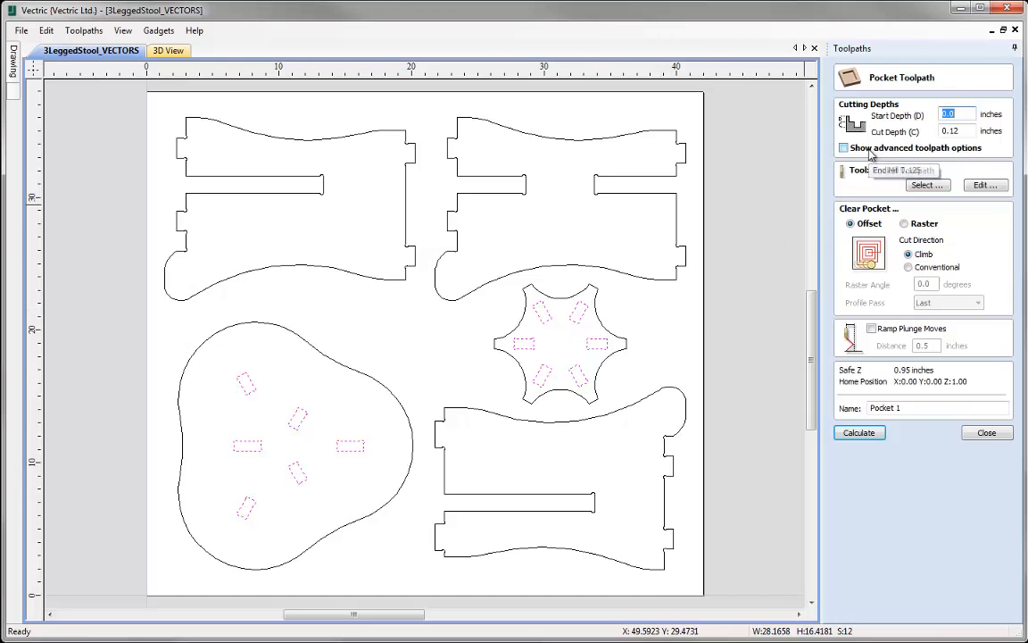
{"action": "left_click", "coordinate": [969, 117]}
{"action": "left_click_drag", "start_coordinate": [971, 131], "coordinate": [919, 134]}
{"action": "type", "text": "z"}
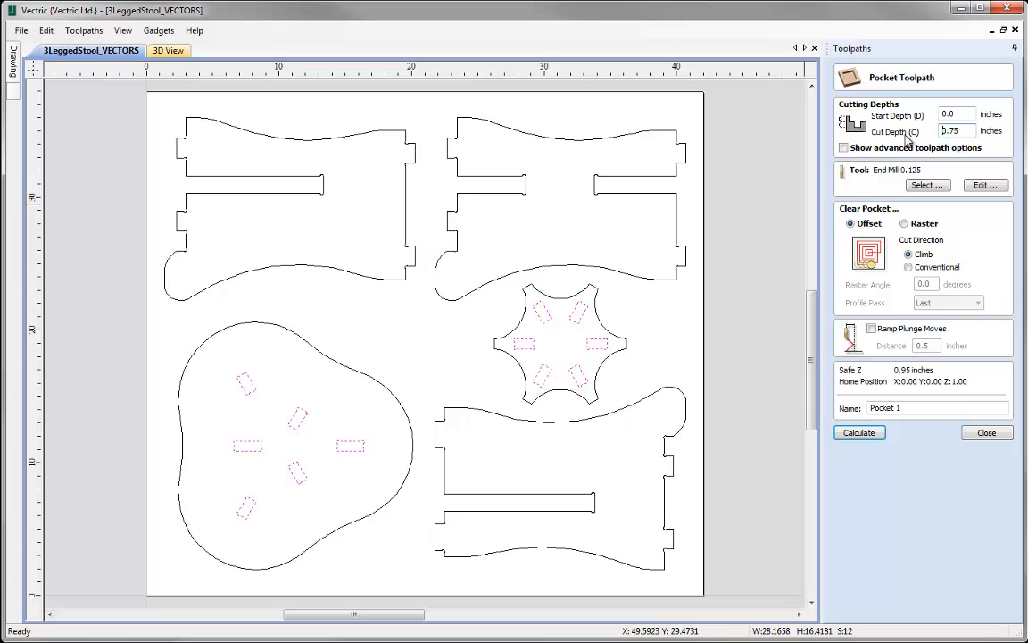
{"action": "left_click", "coordinate": [927, 186]}
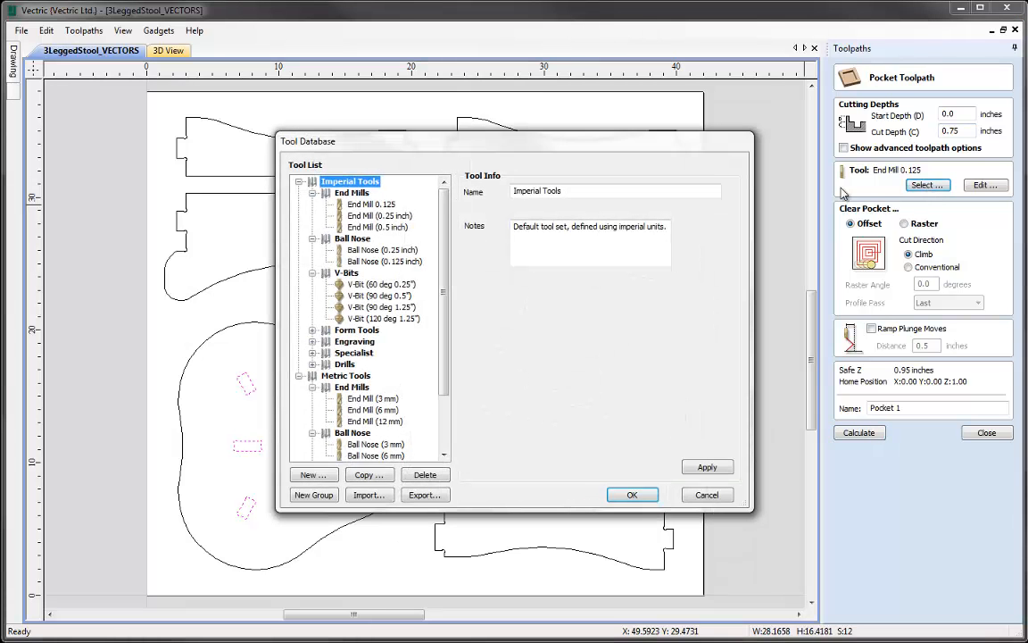
{"action": "left_click", "coordinate": [377, 216]}
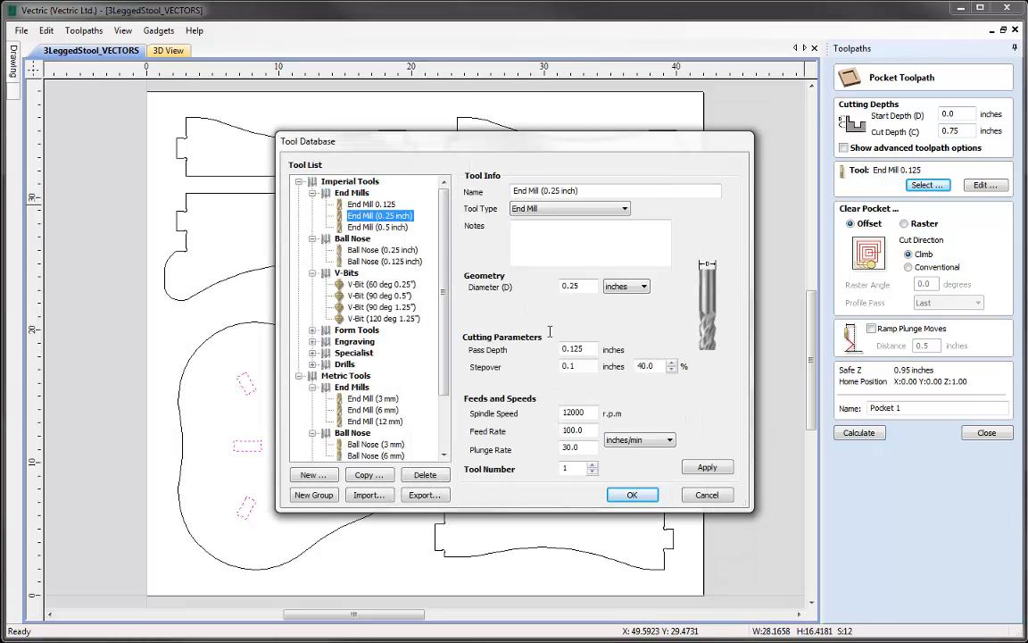
{"action": "left_click", "coordinate": [631, 493]}
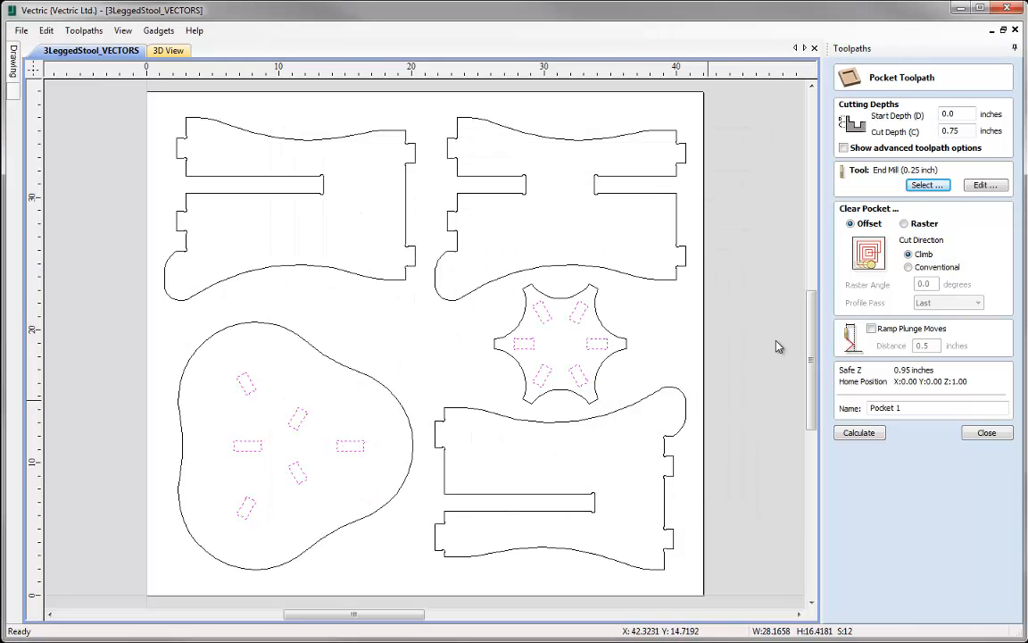
- Edit the pocketing end mill to a pass depth of 0.25 inches and a feed rate of 180 inches/min
{"action": "left_click", "coordinate": [985, 184]}
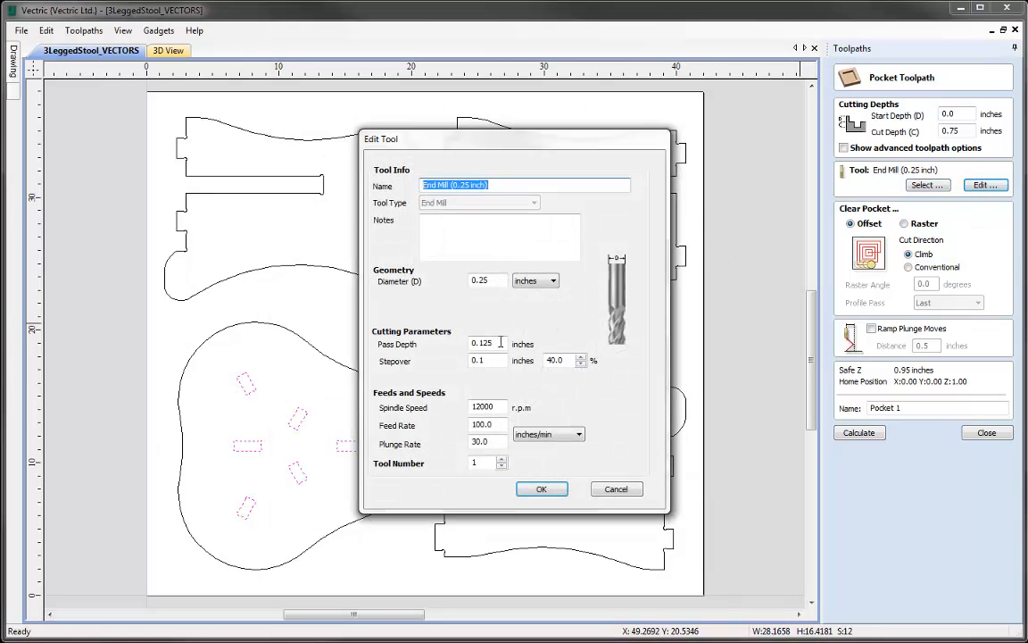
{"action": "left_click_drag", "start_coordinate": [497, 343], "coordinate": [426, 345]}
{"action": "type", "text": "0."}
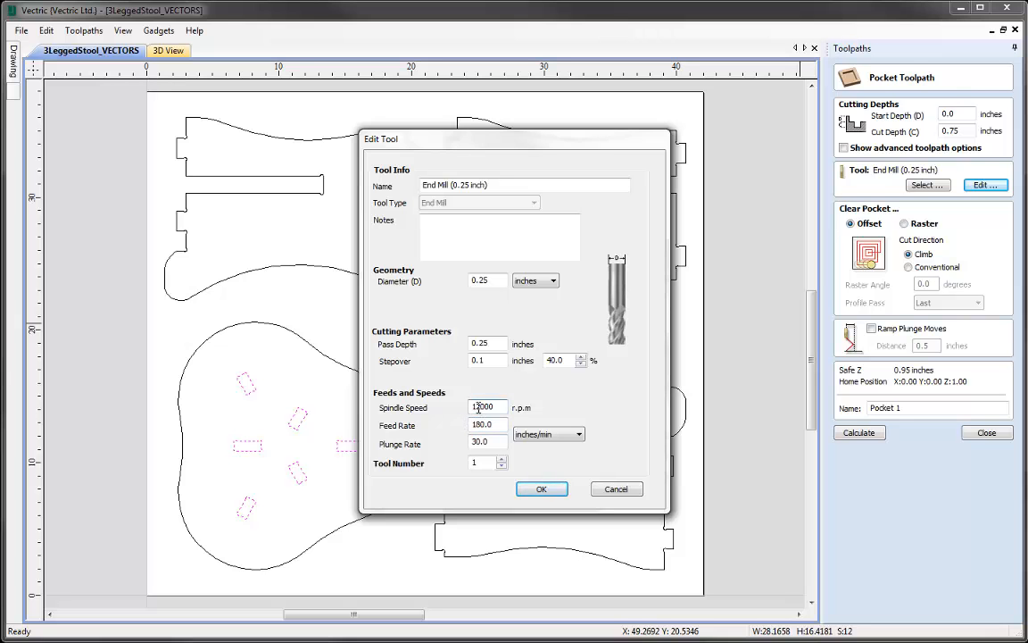
{"action": "left_click", "coordinate": [534, 490]}
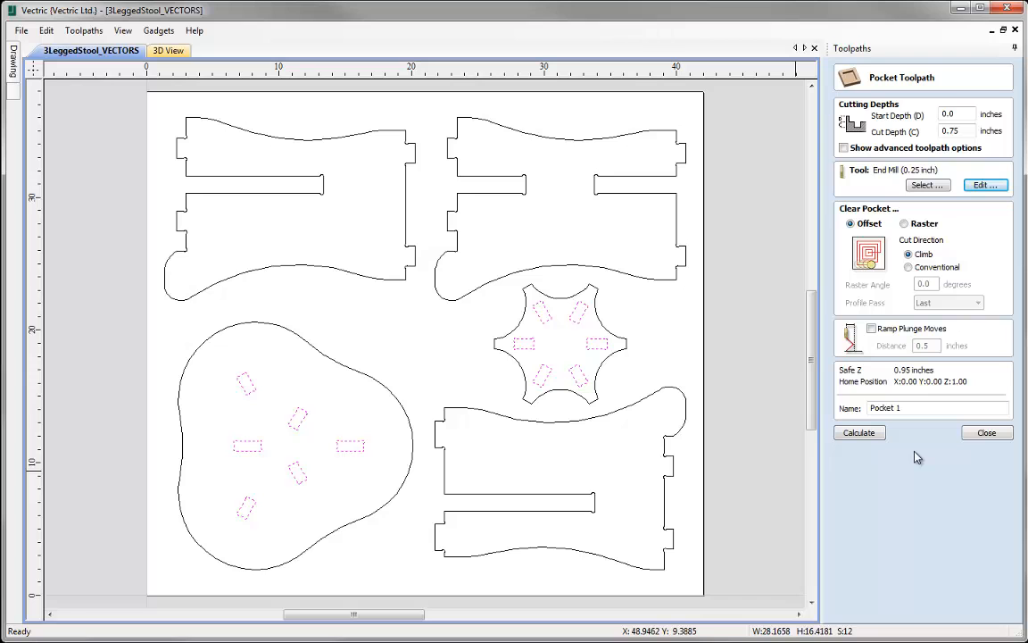
- Switch the pocket clearing to Raster and, in the advanced options, set the pocket allowance to -0.02 inches
{"action": "left_click", "coordinate": [905, 224]}
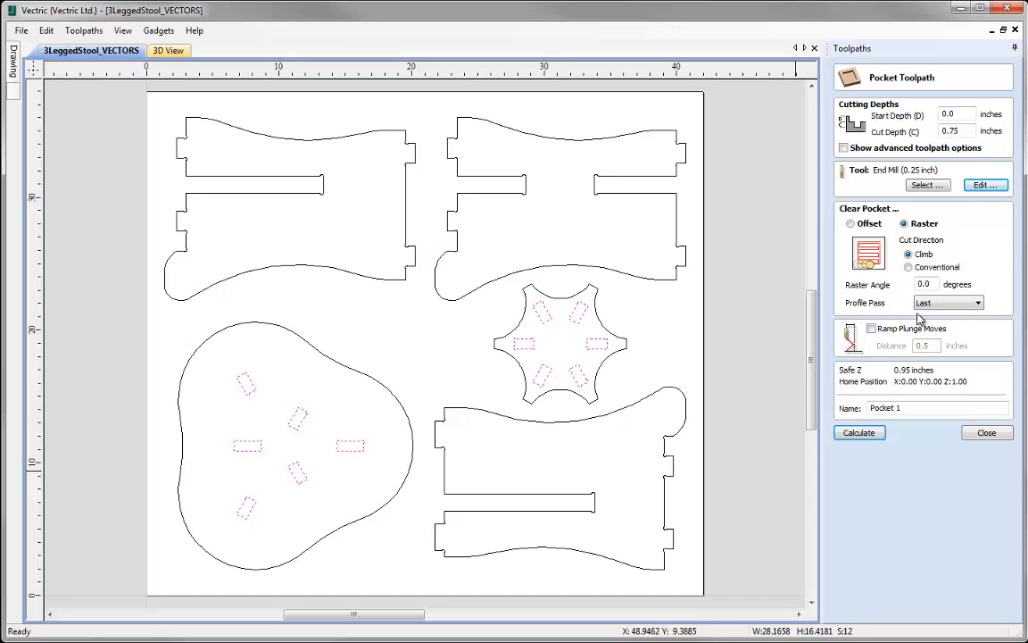
{"action": "left_click", "coordinate": [844, 149]}
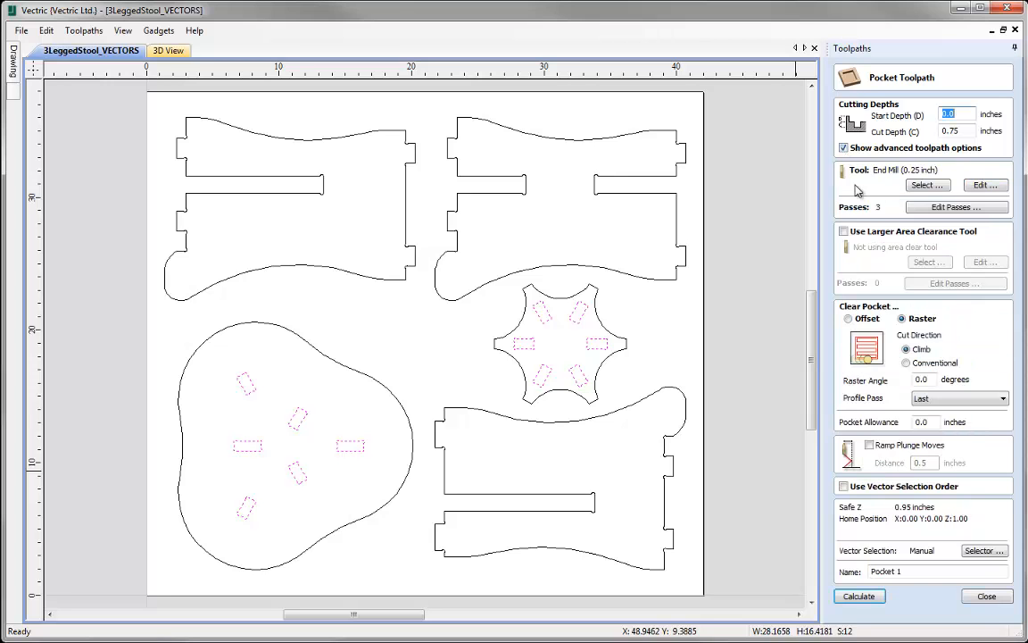
{"action": "left_click", "coordinate": [925, 425]}
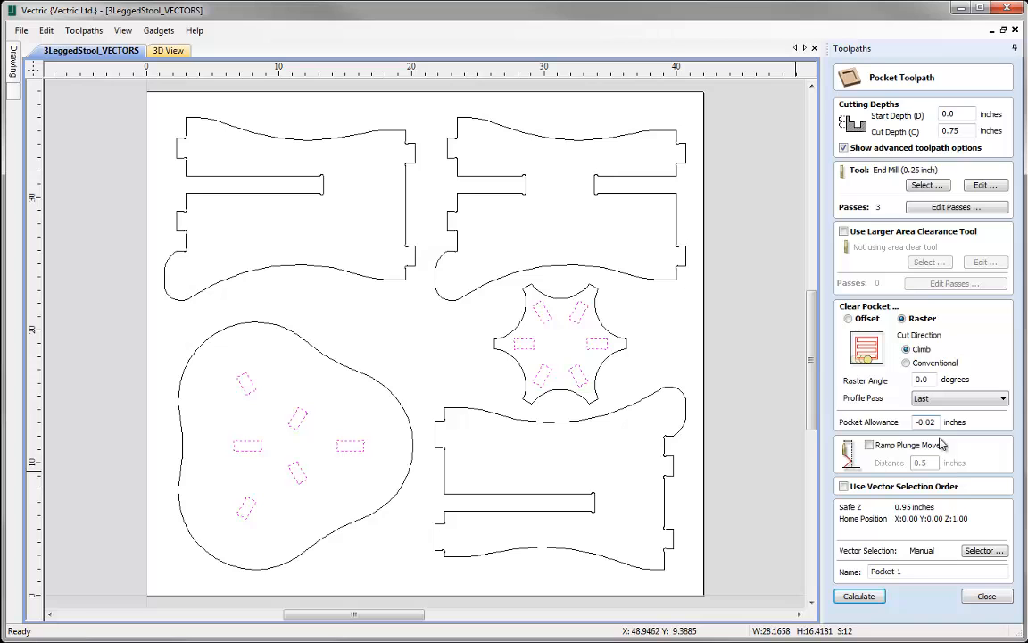
- Name the pocket toolpath Pocket Cutout Slots and calculate it
{"action": "left_click", "coordinate": [903, 570]}
{"action": "type", "text": "Cutout Sl"}
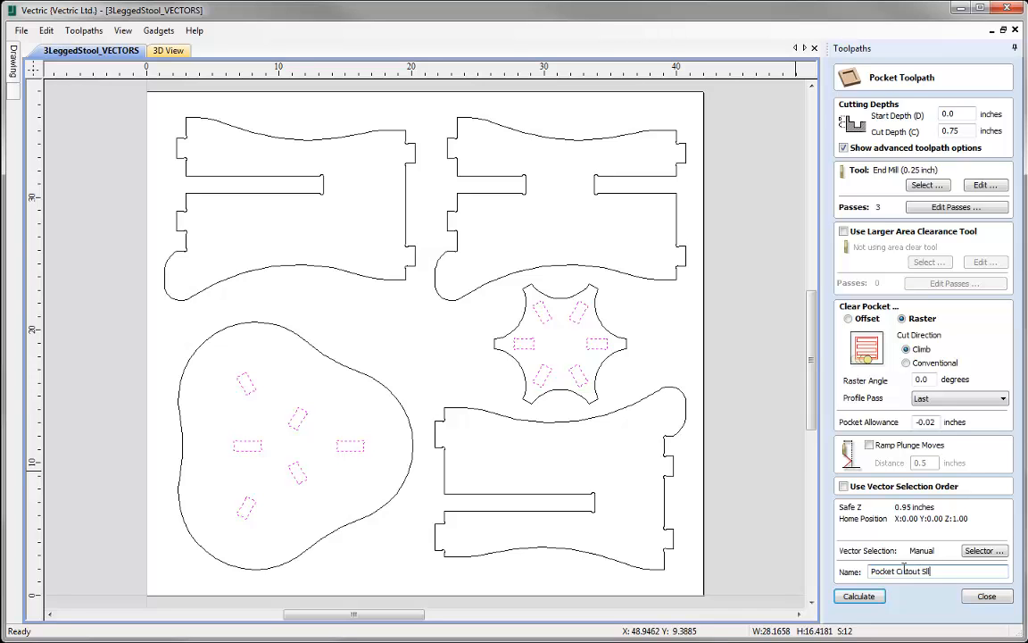
{"action": "left_click", "coordinate": [861, 595]}
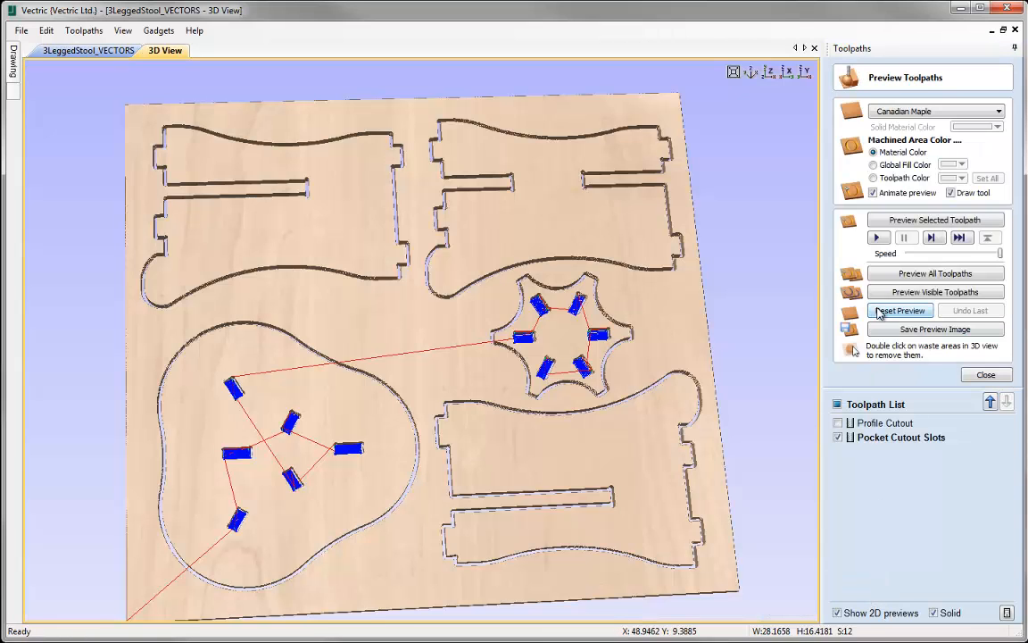
- Reset the preview, move Pocket Cutout Slots above Profile Cutout in the toolpath order and simulate it
{"action": "left_click", "coordinate": [900, 311]}
{"action": "left_click", "coordinate": [907, 439]}
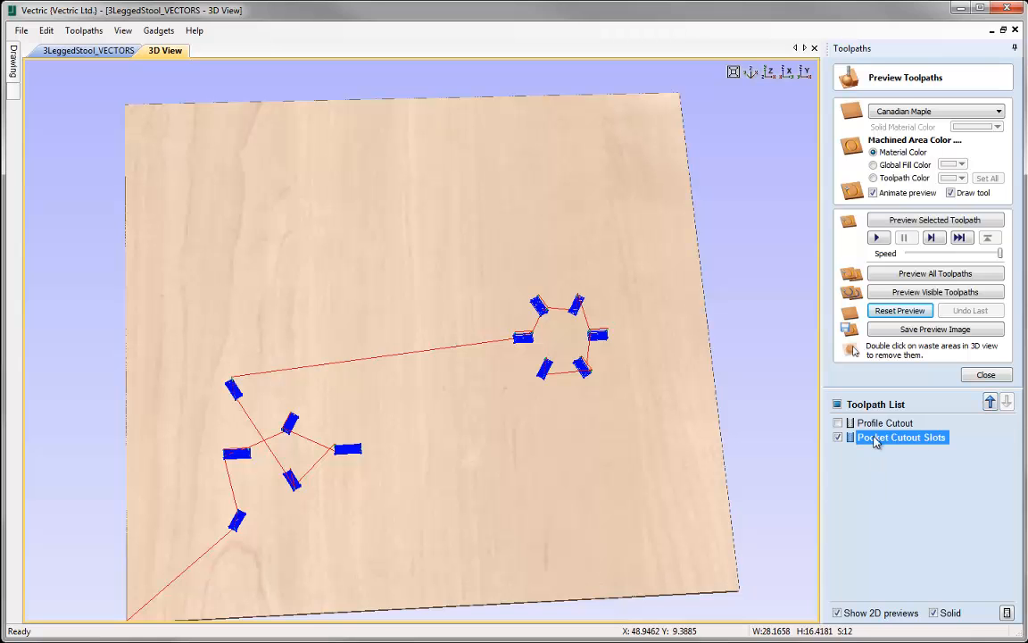
{"action": "left_click", "coordinate": [990, 403]}
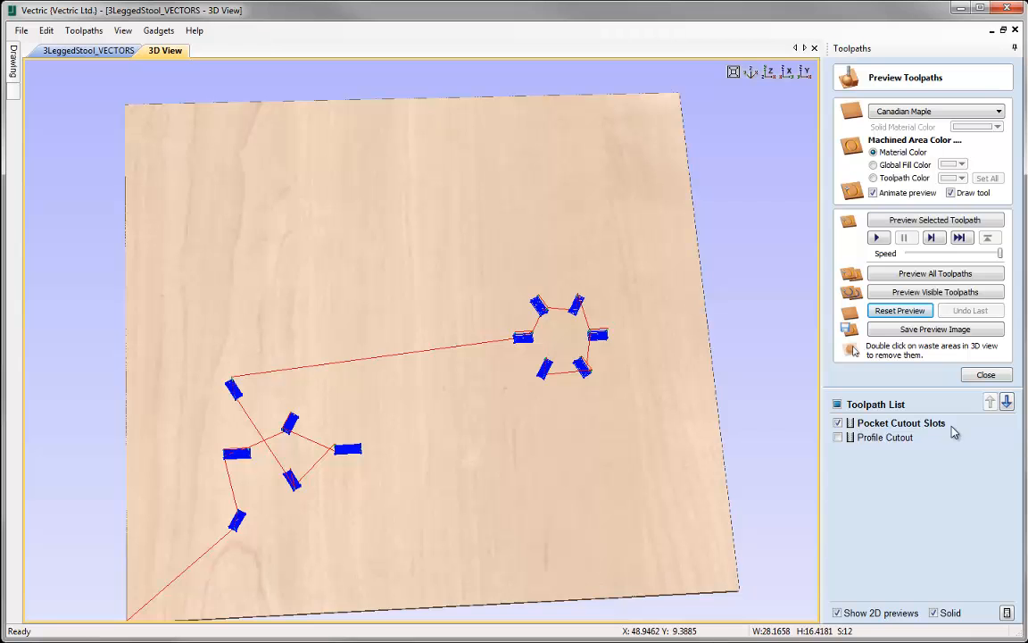
{"action": "left_click", "coordinate": [897, 220]}
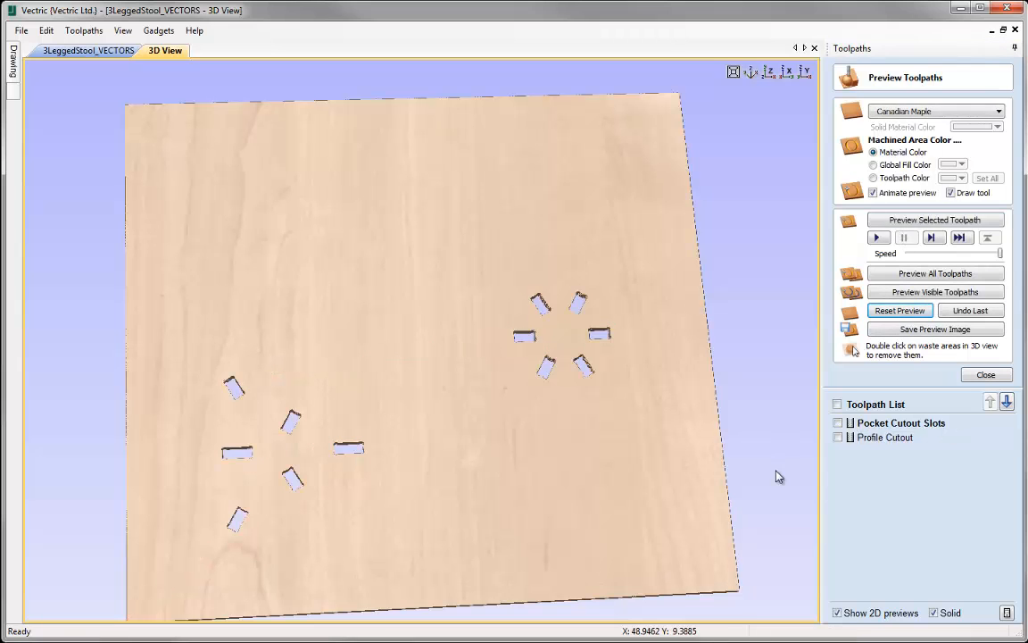
{"action": "left_click_drag", "start_coordinate": [447, 510], "coordinate": [482, 406]}
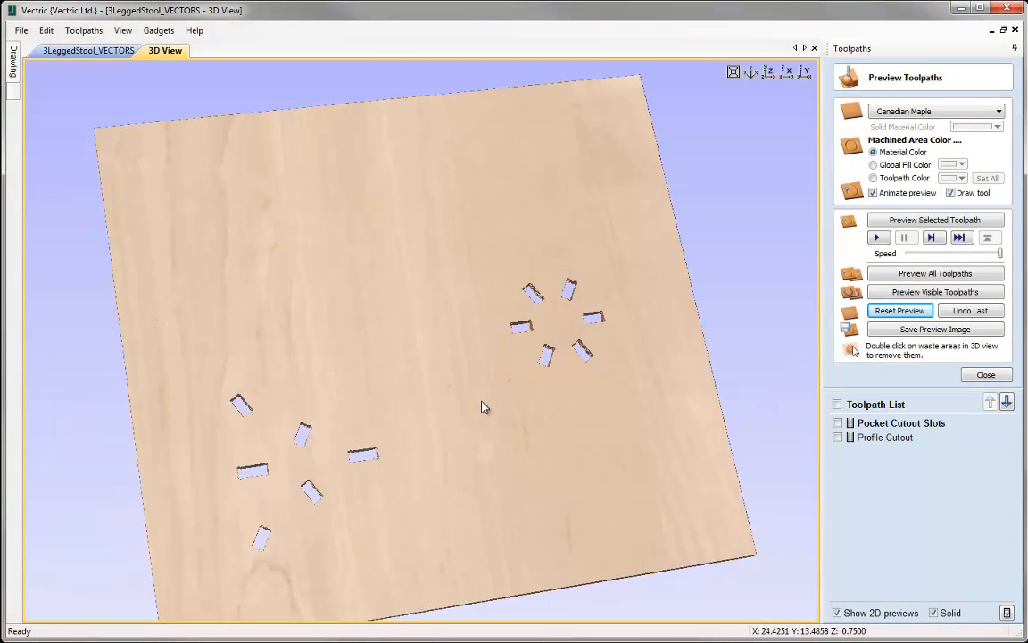
{"action": "scroll", "coordinate": [445, 431], "scroll_direction": "up", "scroll_amount": 5}
{"action": "left_click_drag", "start_coordinate": [448, 336], "coordinate": [449, 362]}
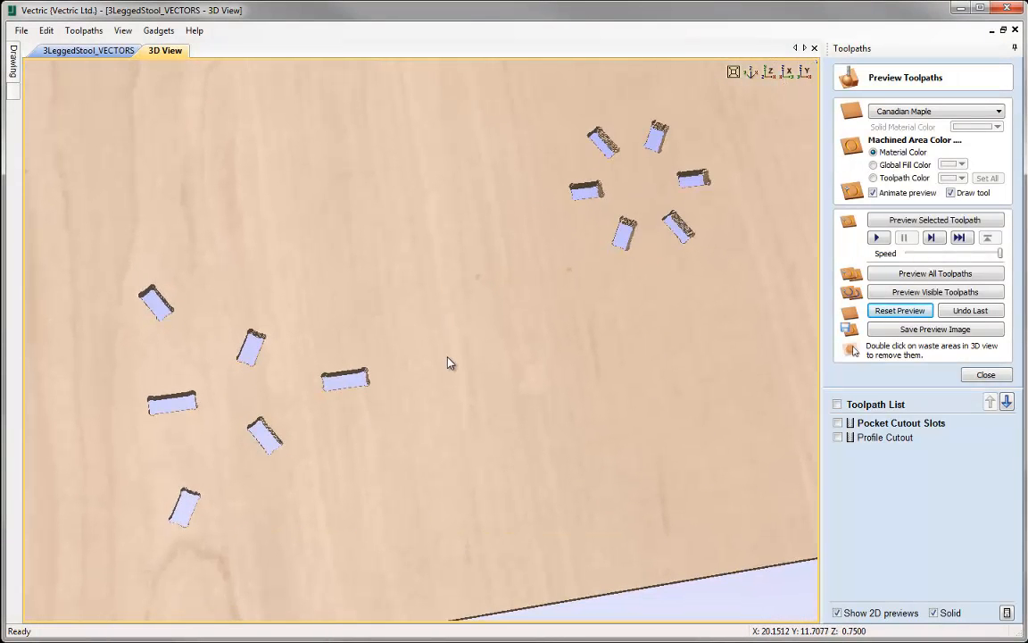
- Show the Pocket Cutout Slots toolpath in the 2D drawing and examine its overcut around a slot in the star-shaped part
{"action": "left_click", "coordinate": [108, 51]}
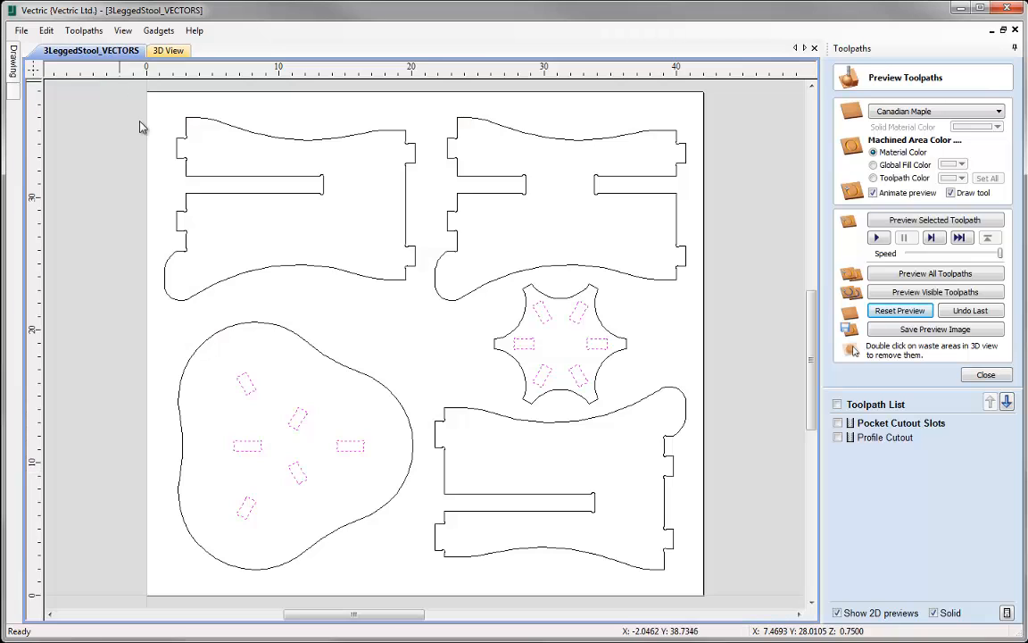
{"action": "left_click", "coordinate": [838, 423]}
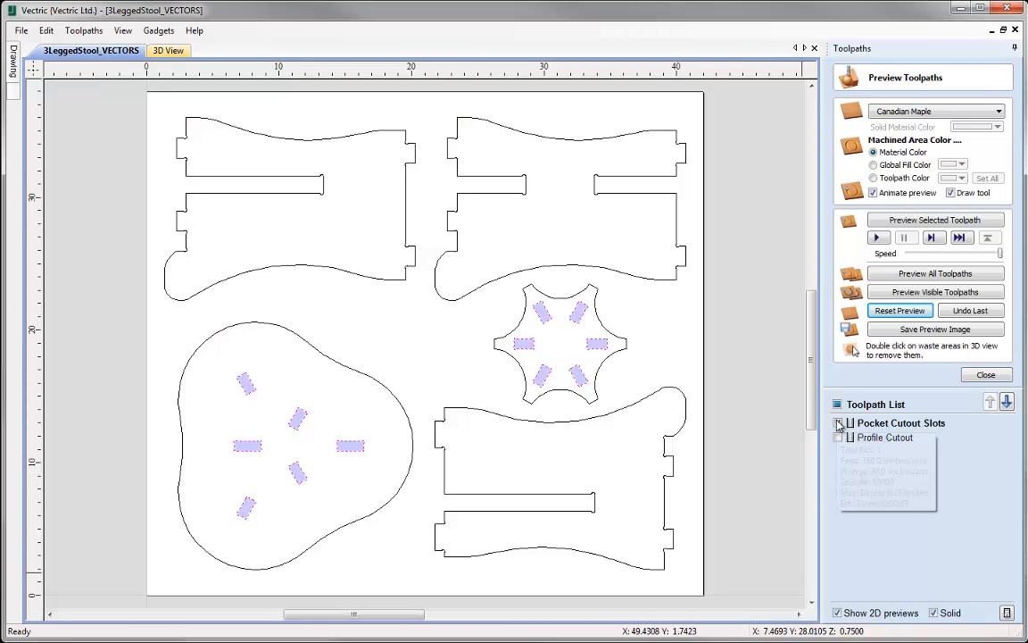
{"action": "scroll", "coordinate": [577, 345], "scroll_direction": "up", "scroll_amount": 1}
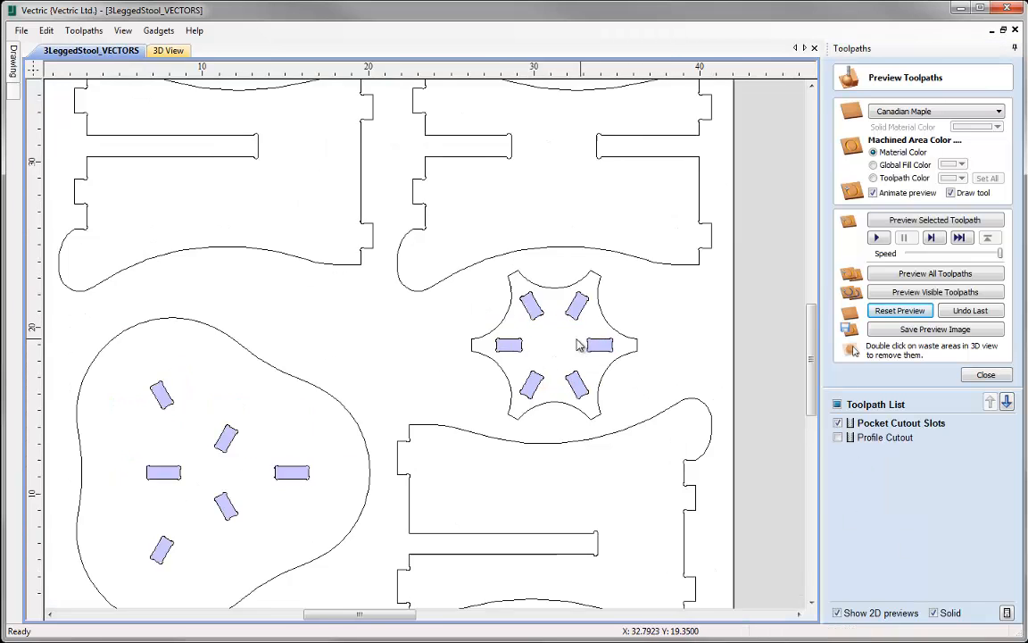
{"action": "scroll", "coordinate": [577, 344], "scroll_direction": "up", "scroll_amount": 6}
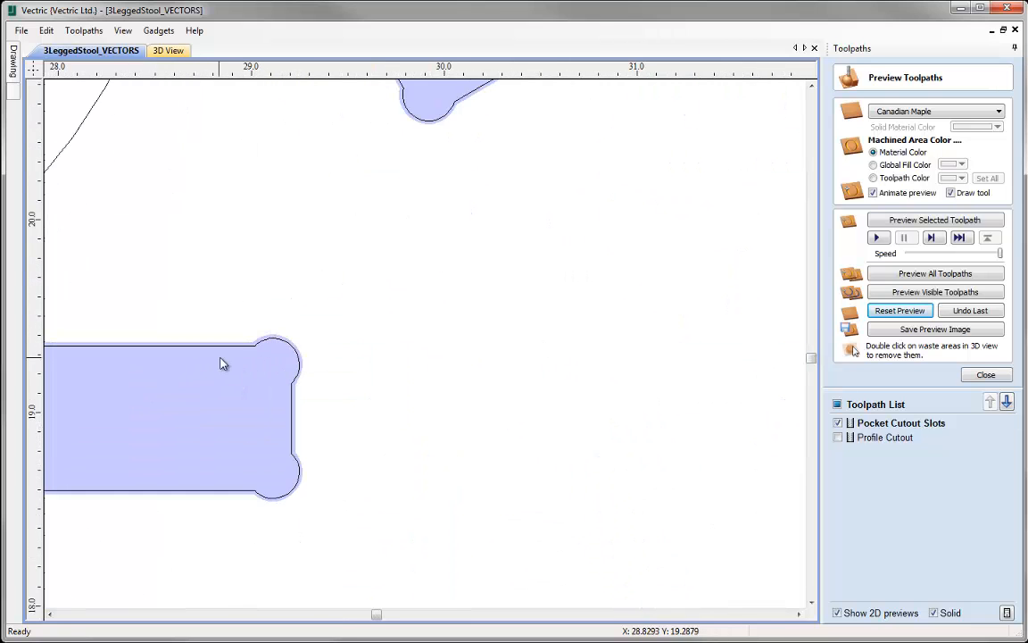
{"action": "scroll", "coordinate": [223, 363], "scroll_direction": "up", "scroll_amount": 1}
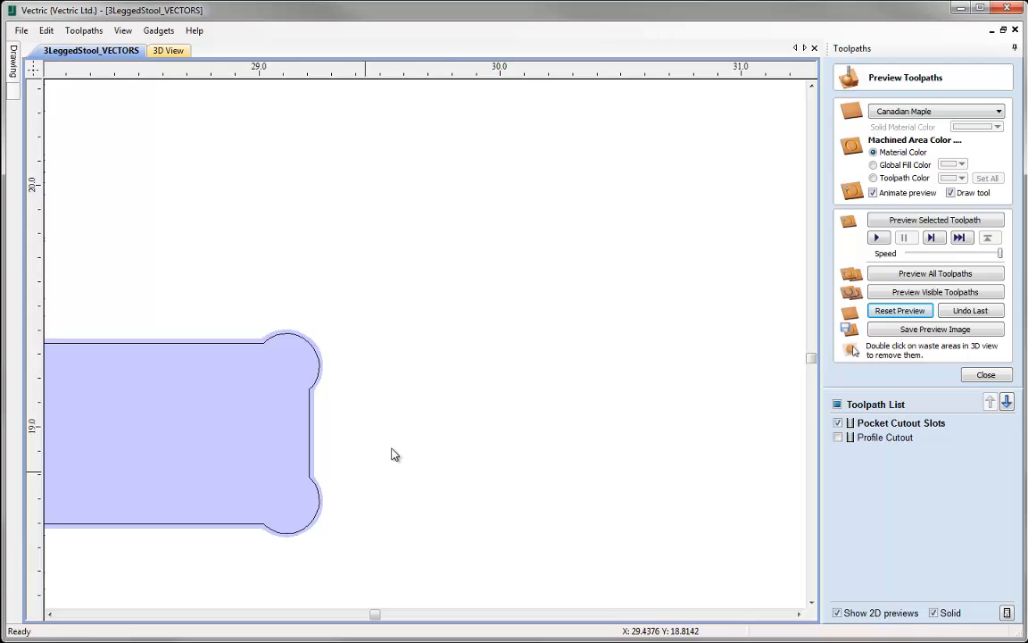
{"action": "key", "text": "f"}
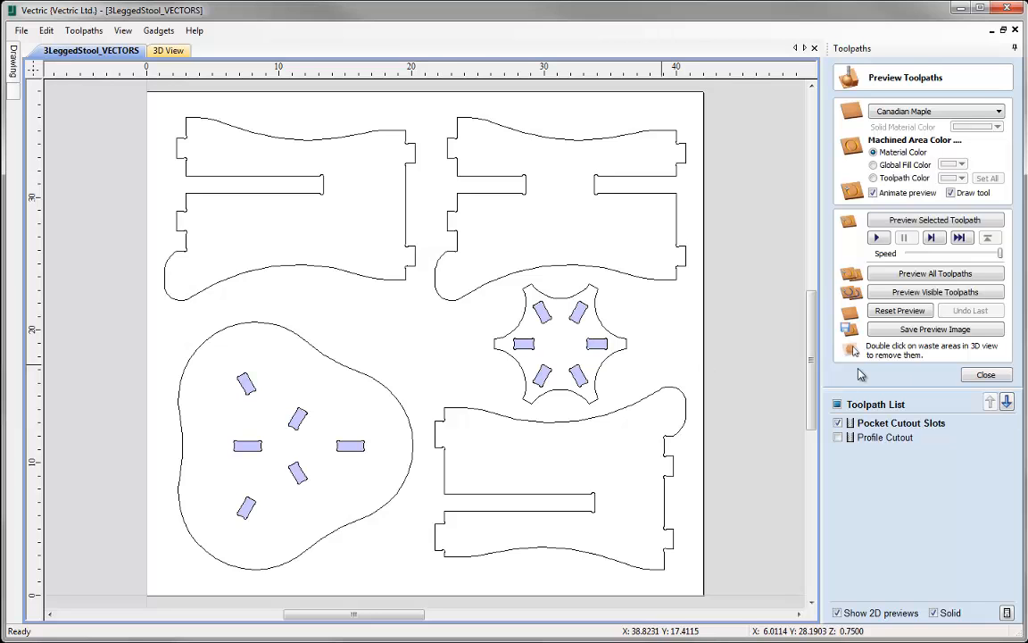
{"action": "left_click", "coordinate": [985, 374]}
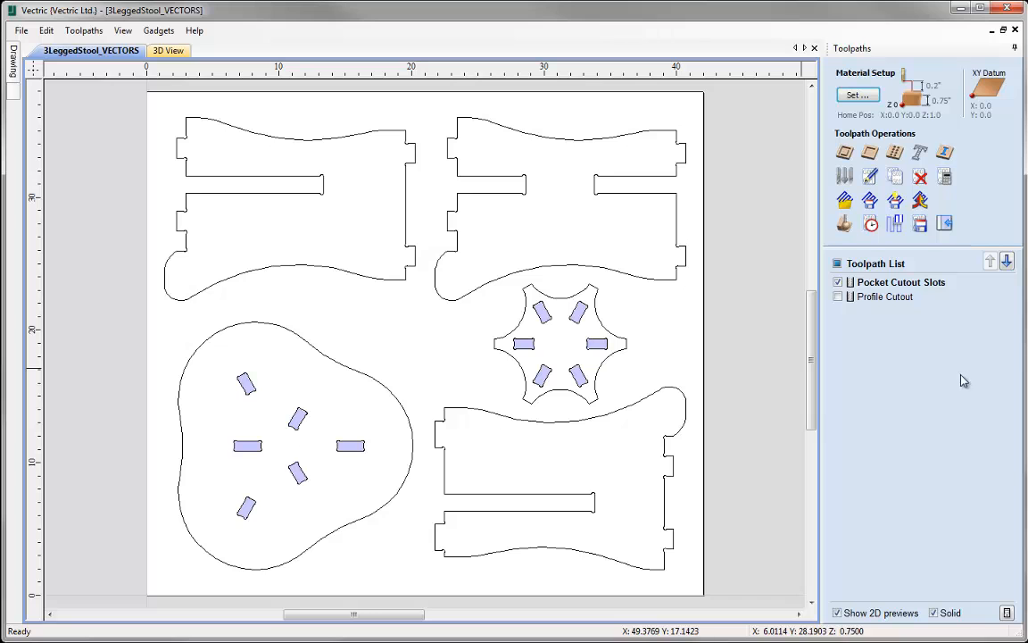
- Reopen the Profile Cutout toolpath for editing and reselect only the five outer part outlines, leaving out the slots
{"action": "left_click", "coordinate": [888, 297]}
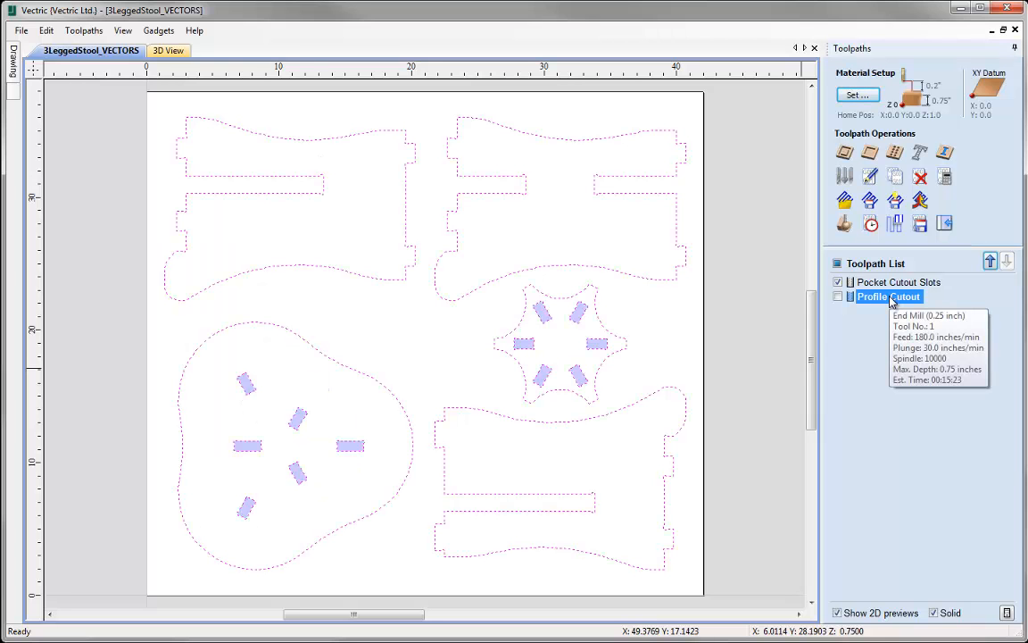
{"action": "left_click", "coordinate": [870, 178]}
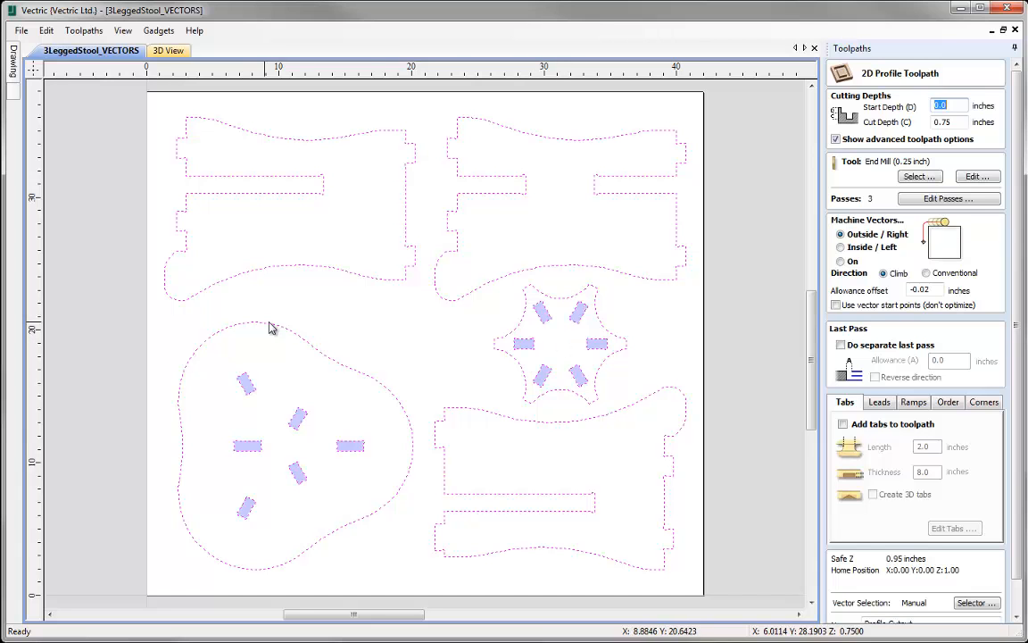
{"action": "left_click", "coordinate": [372, 332]}
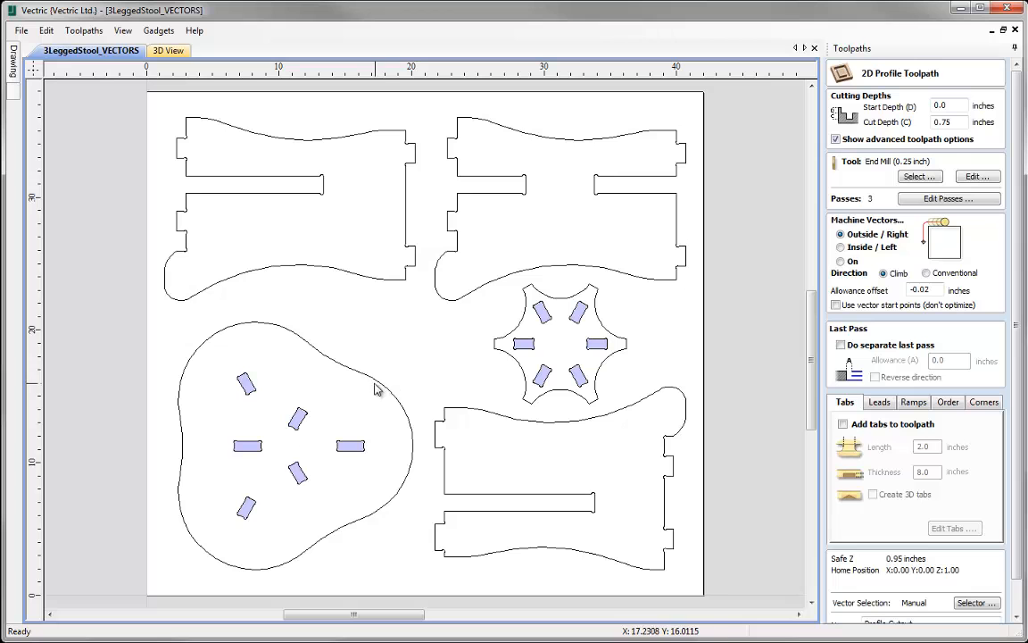
{"action": "left_click", "coordinate": [375, 381]}
{"action": "left_click", "coordinate": [332, 267], "text": "shift"}
{"action": "left_click", "coordinate": [438, 296], "text": "shift"}
{"action": "left_click", "coordinate": [471, 412], "text": "shift"}
{"action": "left_click", "coordinate": [526, 385], "text": "shift"}
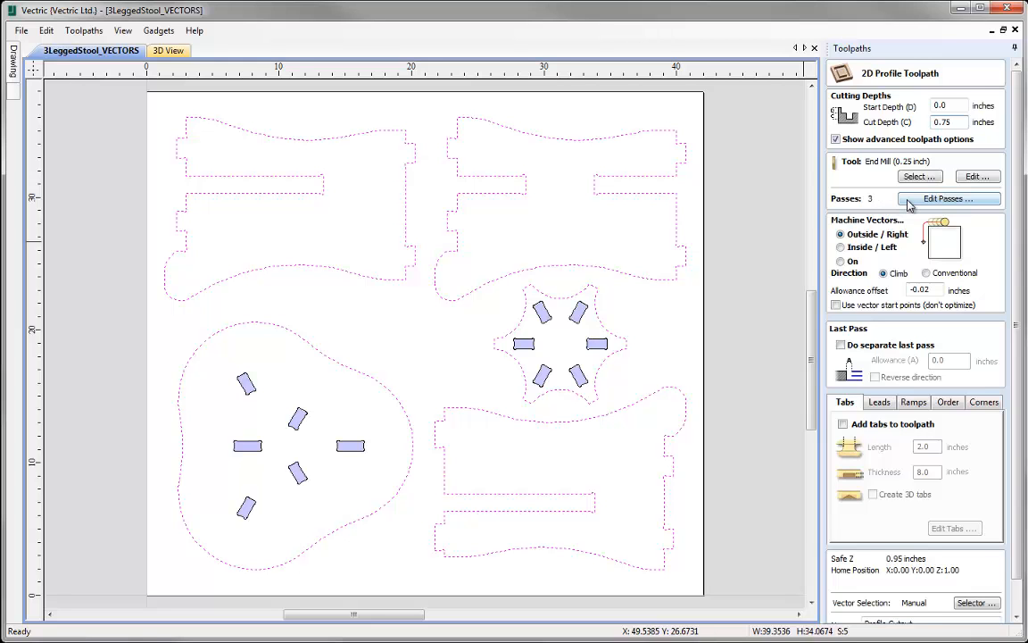
- Adjust a pass depth in the profile toolpath's pass list and accept the pass settings
{"action": "left_click", "coordinate": [915, 198]}
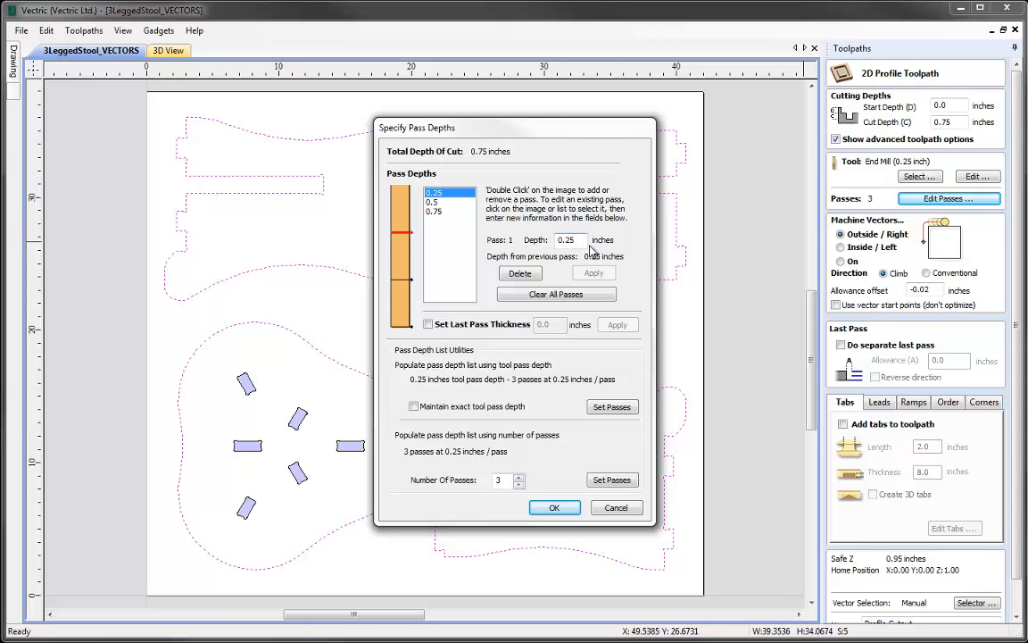
{"action": "key", "text": "BackSpace"}
{"action": "type", "text": "7"}
{"action": "left_click", "coordinate": [592, 271]}
{"action": "left_click", "coordinate": [555, 507]}
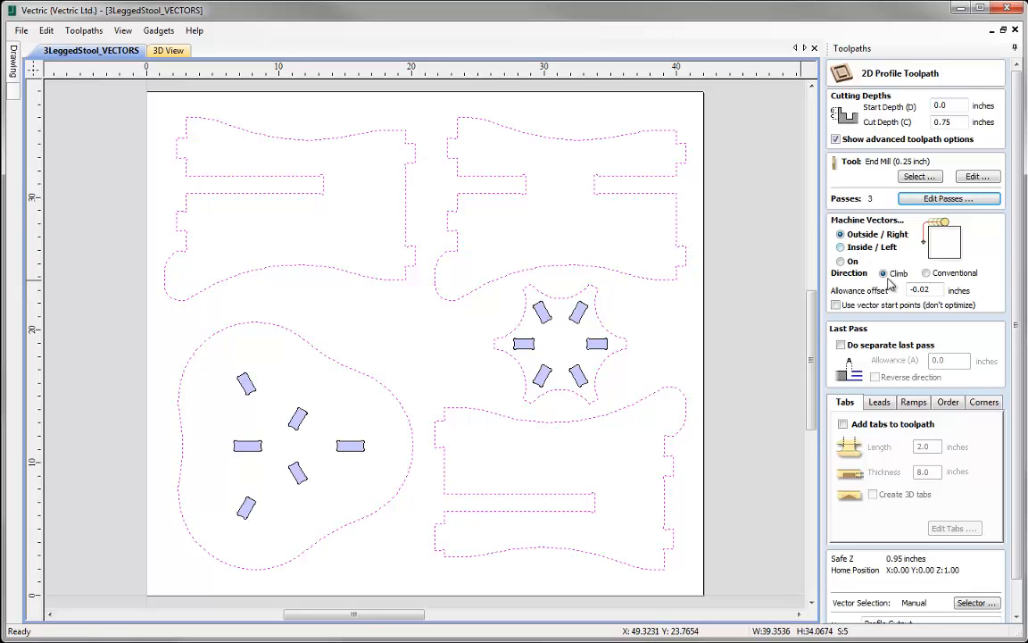
- Set the profile toolpath's allowance offset to 0 and enable the use of vector start points
{"action": "left_click_drag", "start_coordinate": [935, 291], "coordinate": [888, 289]}
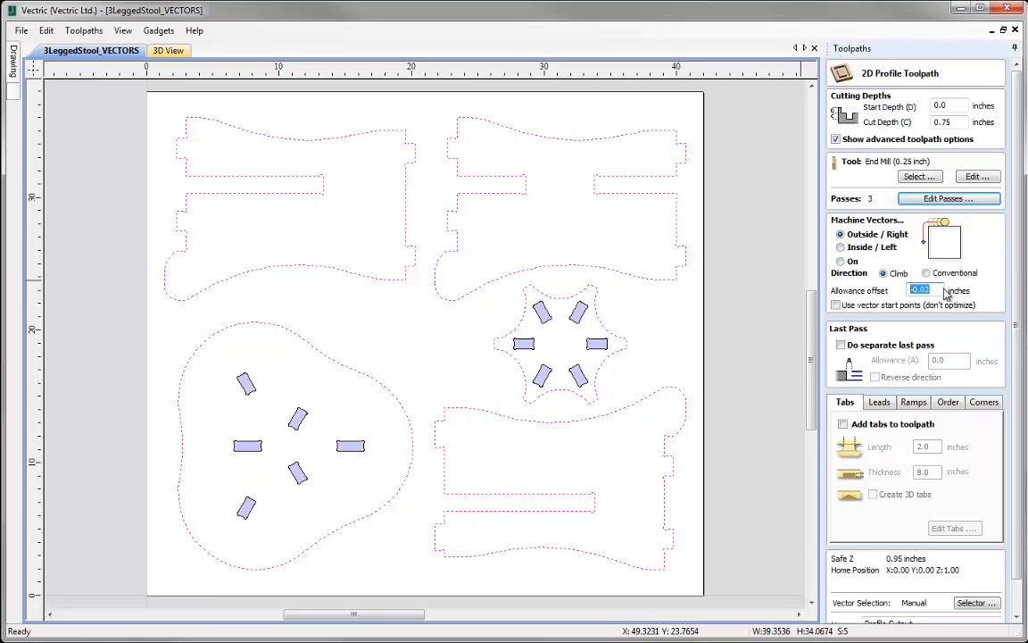
{"action": "type", "text": "0"}
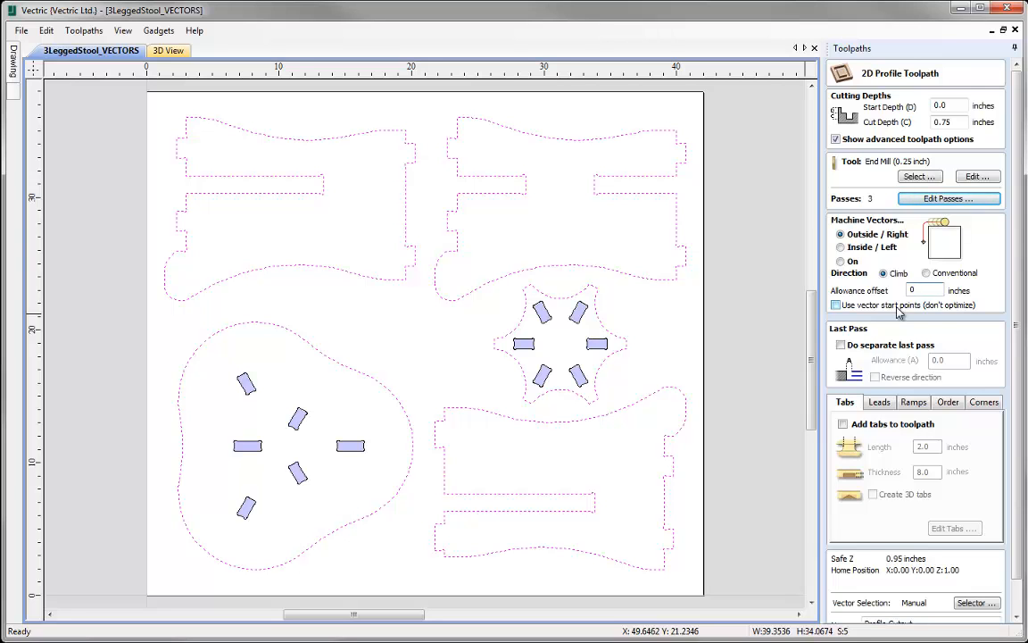
{"action": "left_click", "coordinate": [837, 306]}
- Insert a point midway along the straight right edge of the upper-left leg outline and make it the start point
{"action": "left_click", "coordinate": [401, 353]}
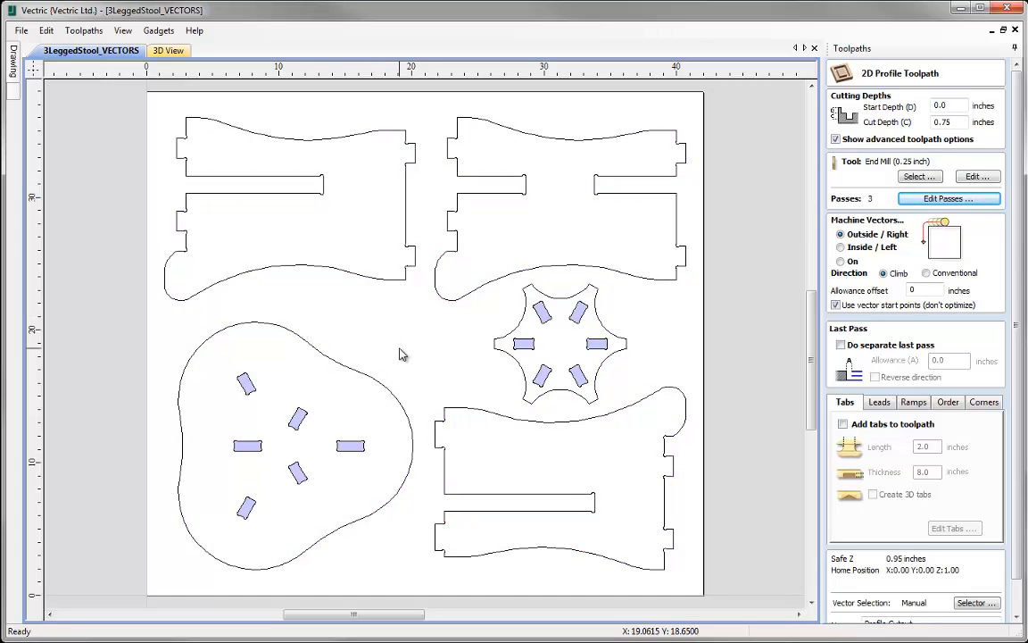
{"action": "left_click", "coordinate": [293, 267]}
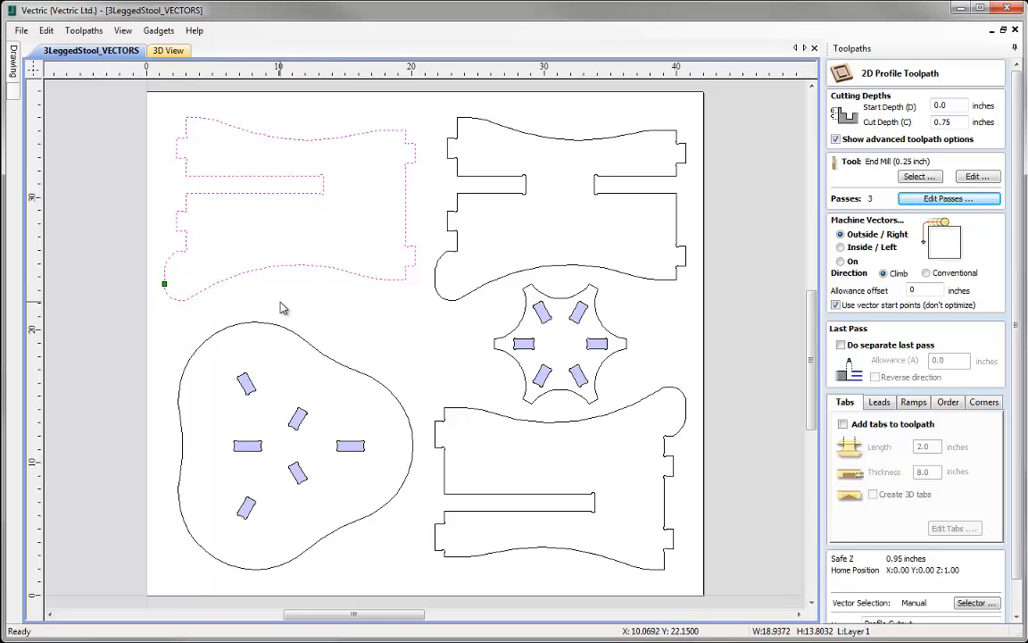
{"action": "key", "text": "n"}
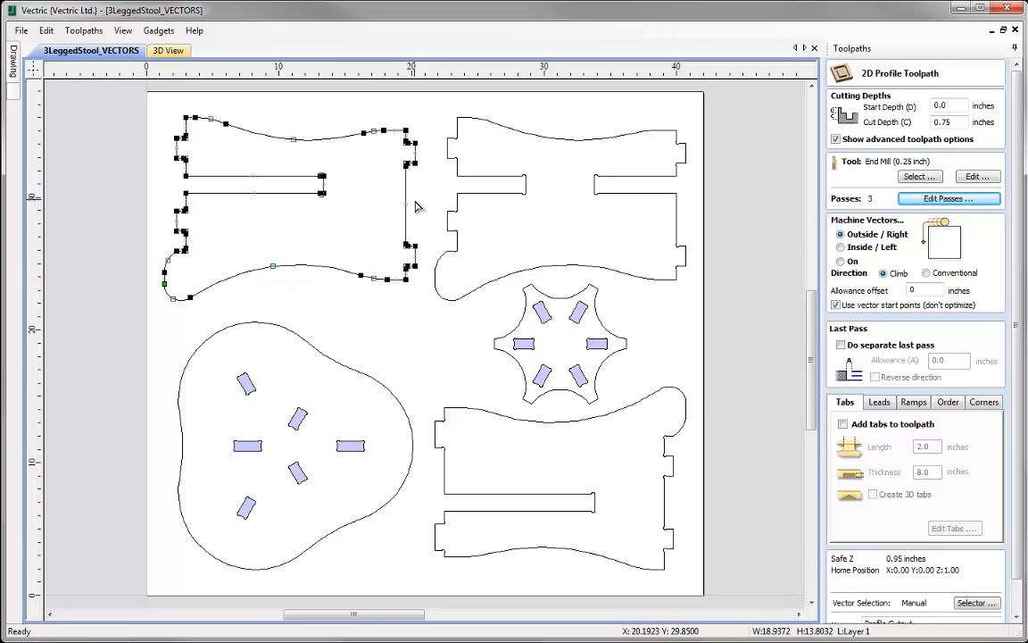
{"action": "key", "text": "p"}
{"action": "right_click", "coordinate": [407, 205]}
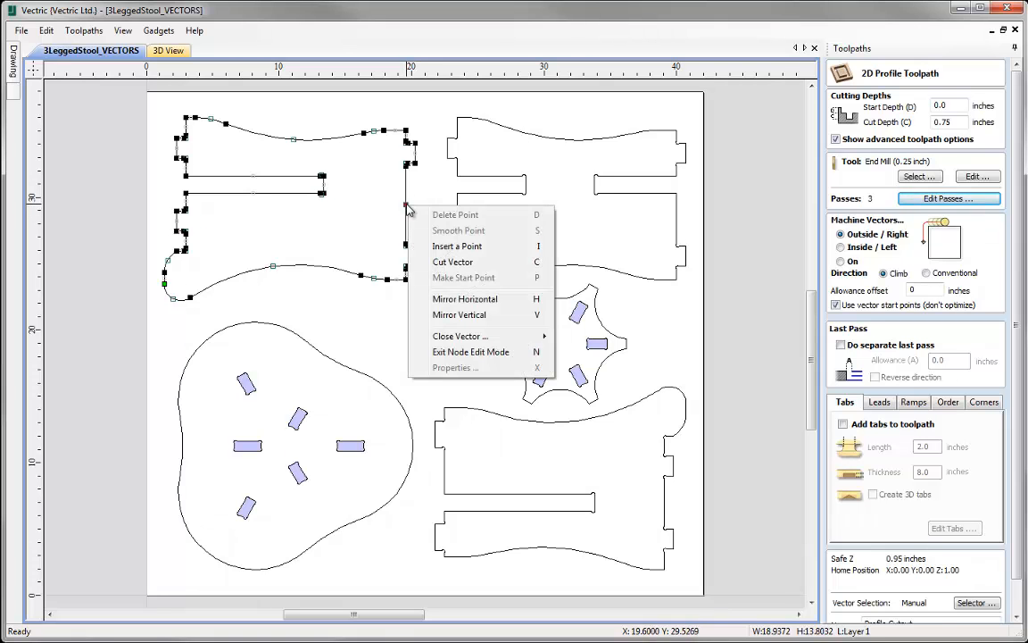
{"action": "left_click", "coordinate": [439, 246]}
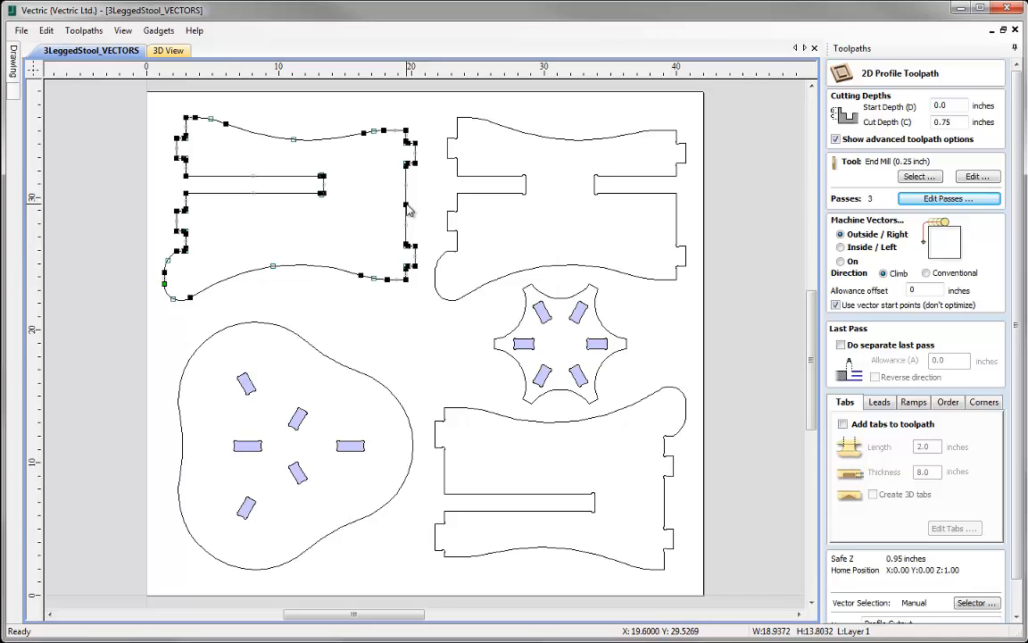
{"action": "right_click", "coordinate": [408, 206]}
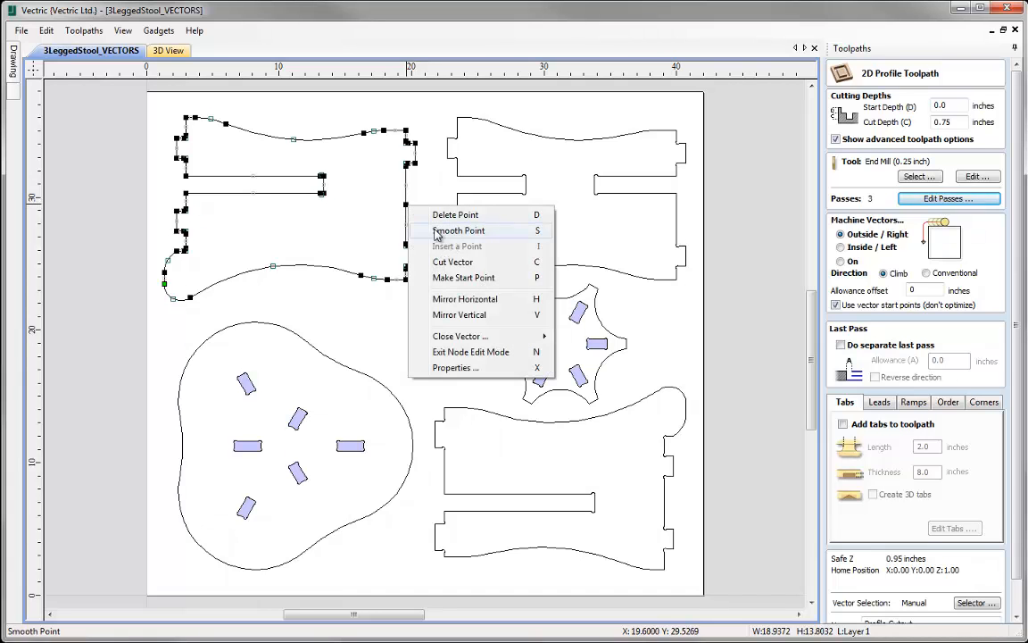
{"action": "left_click", "coordinate": [441, 280]}
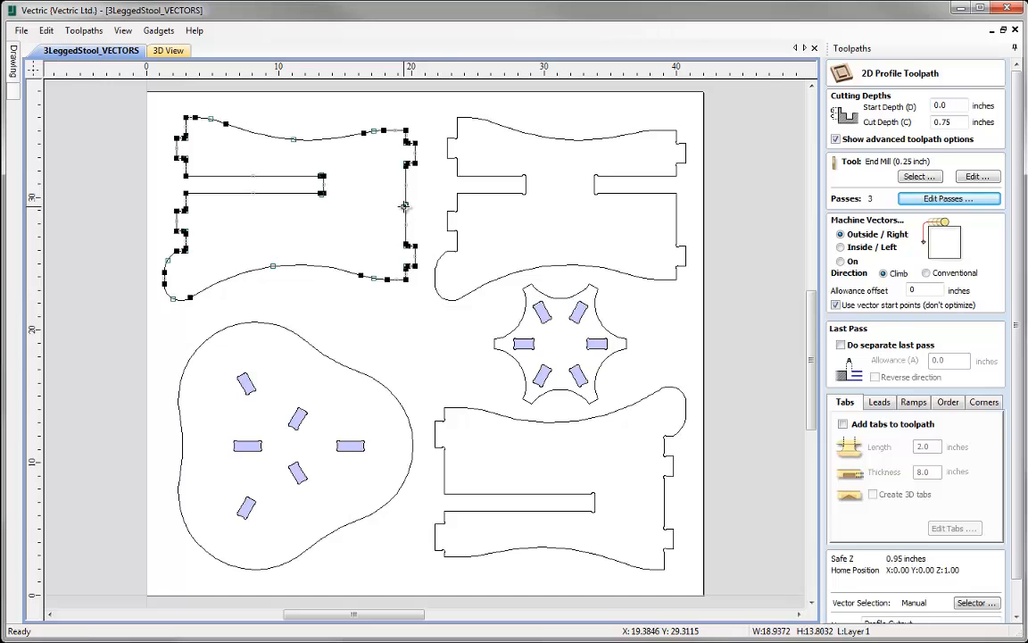
- Insert a point on the straight right edge of the upper-right leg outline and make it the start point
{"action": "left_click", "coordinate": [450, 251]}
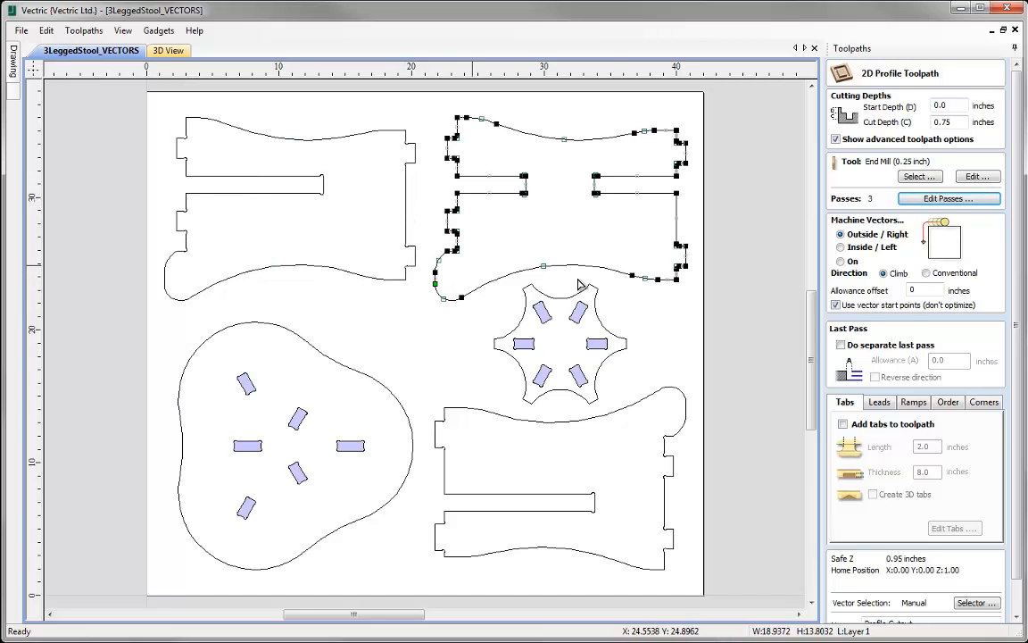
{"action": "right_click", "coordinate": [677, 219]}
{"action": "left_click", "coordinate": [714, 260]}
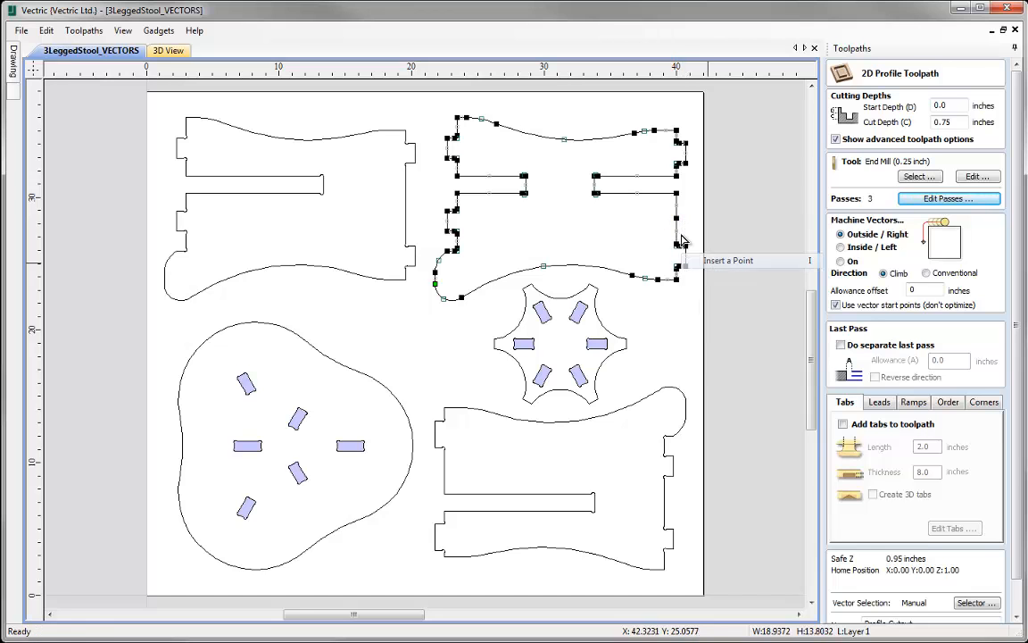
{"action": "right_click", "coordinate": [677, 218]}
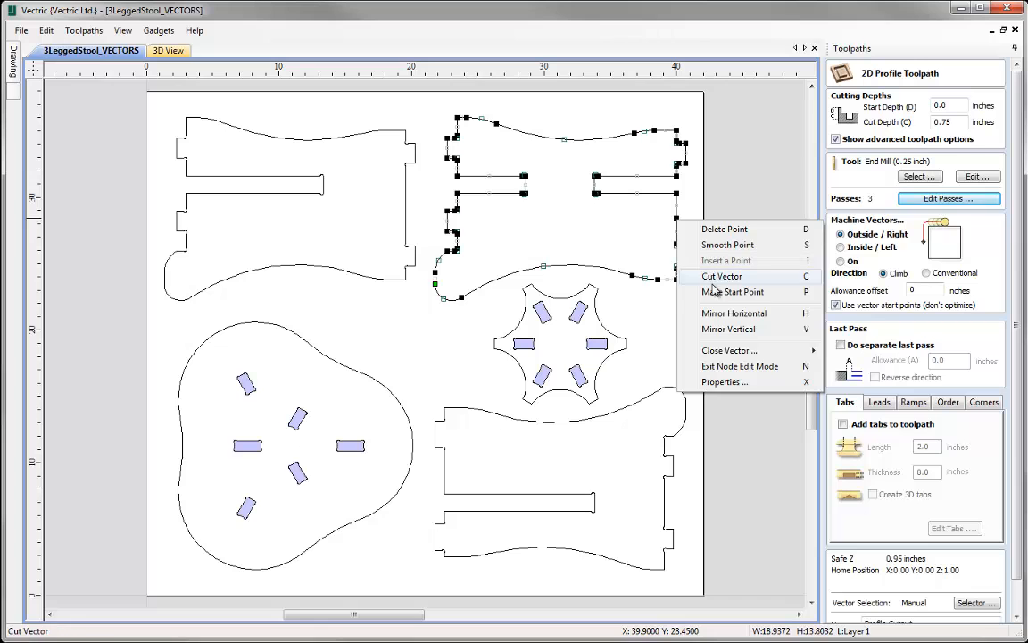
{"action": "left_click", "coordinate": [719, 292]}
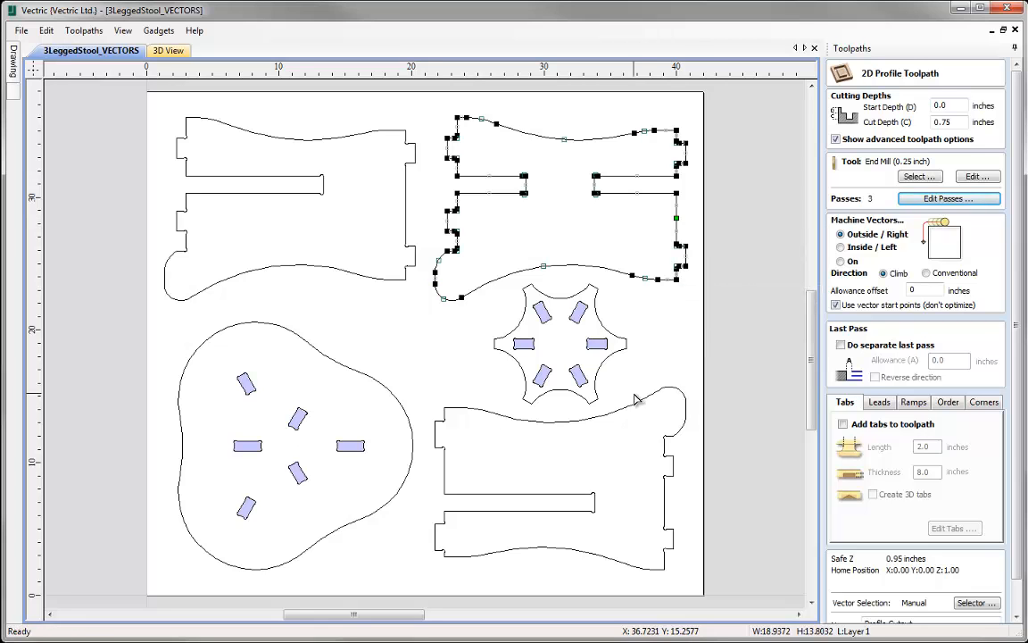
- Insert a point on the upper-left concave arc of the star-shaped part and make it the start point
{"action": "left_click", "coordinate": [507, 353]}
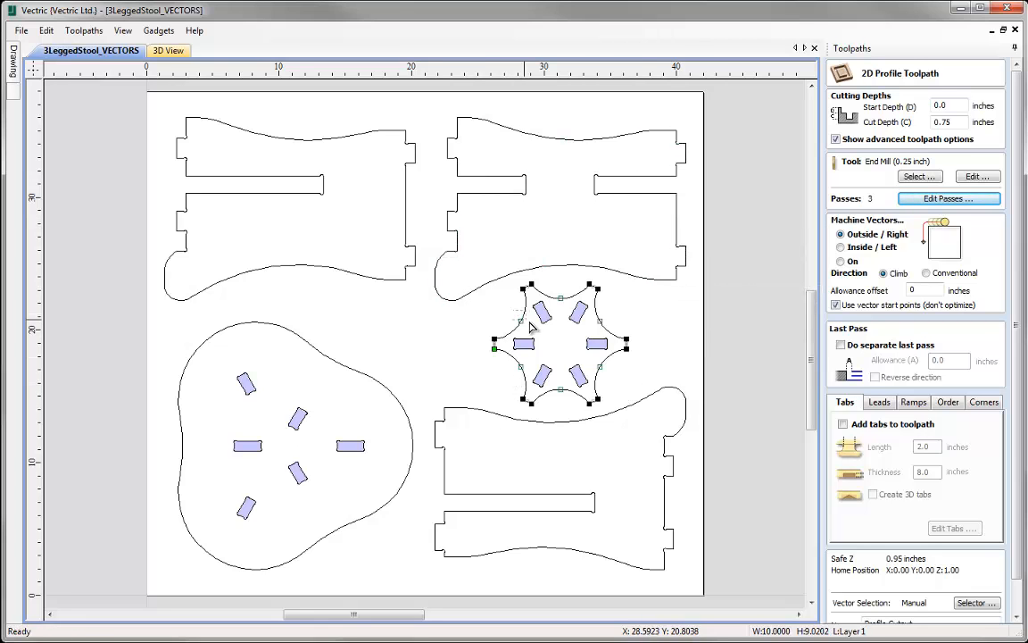
{"action": "right_click", "coordinate": [523, 323]}
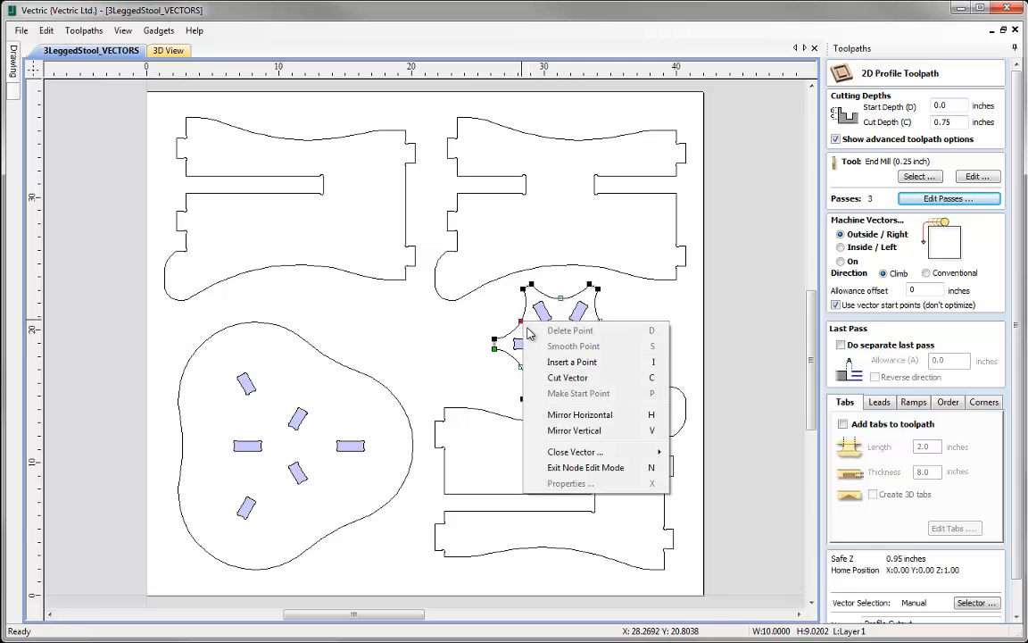
{"action": "left_click", "coordinate": [546, 362]}
{"action": "right_click", "coordinate": [523, 324]}
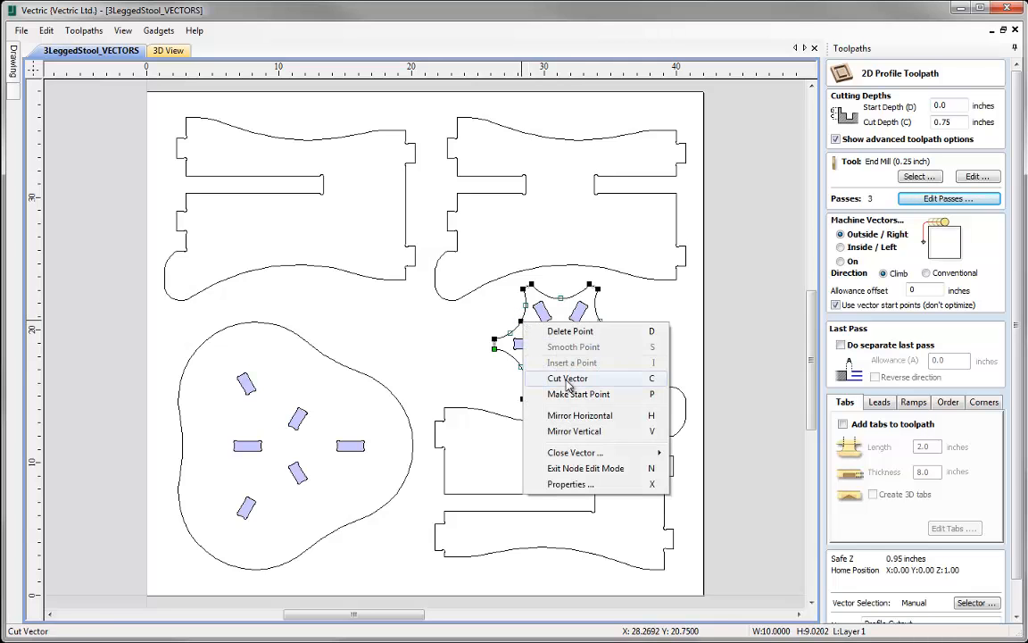
{"action": "left_click", "coordinate": [549, 398]}
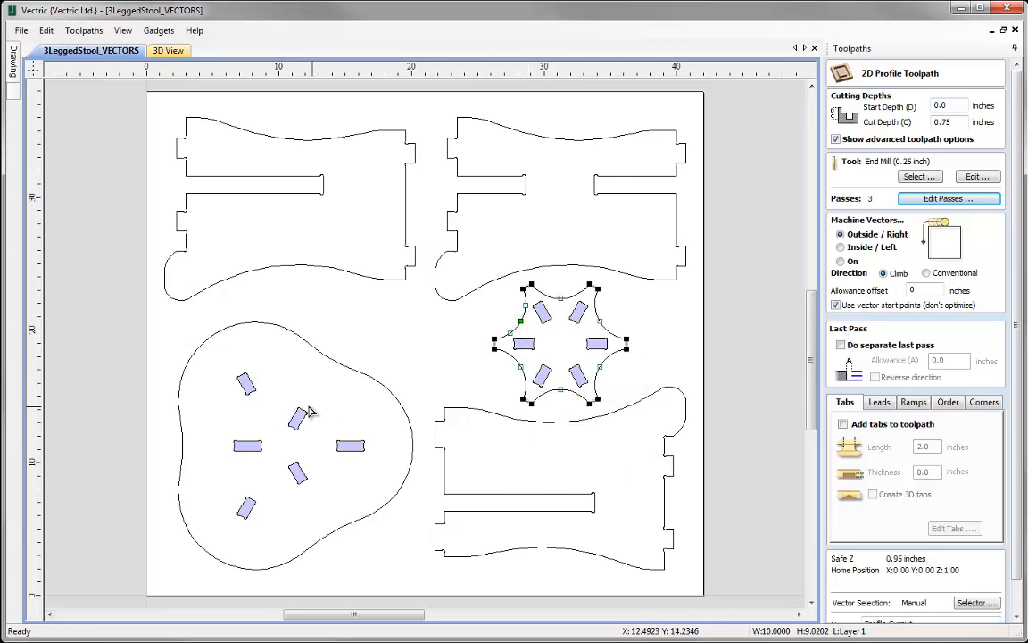
- Place the rounded seat outline's start point in the middle of its upper-right concave curve
{"action": "left_click", "coordinate": [355, 373]}
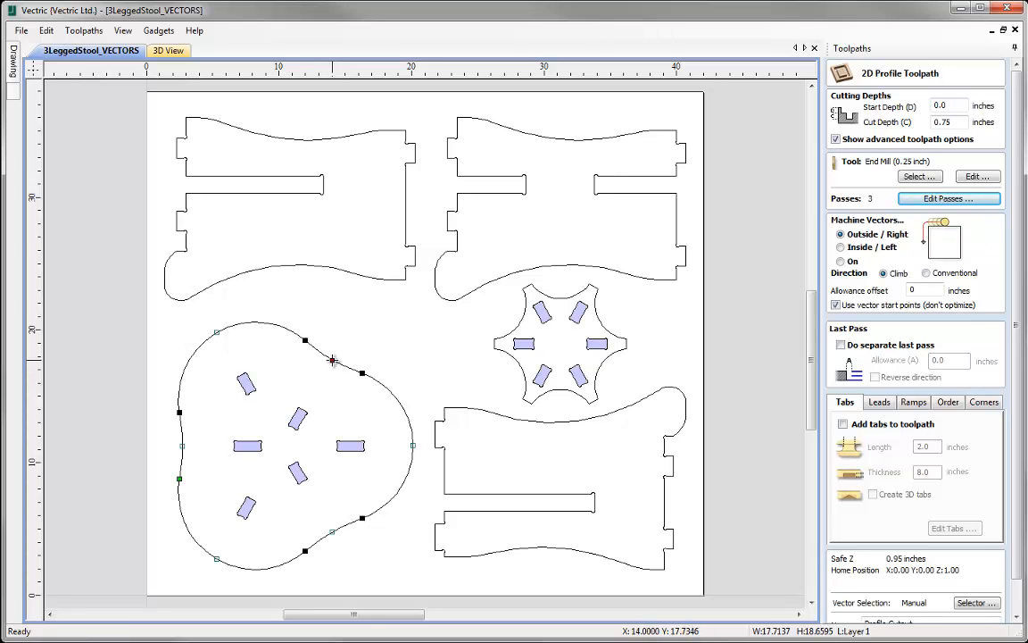
{"action": "key", "text": "p"}
{"action": "key", "text": "s"}
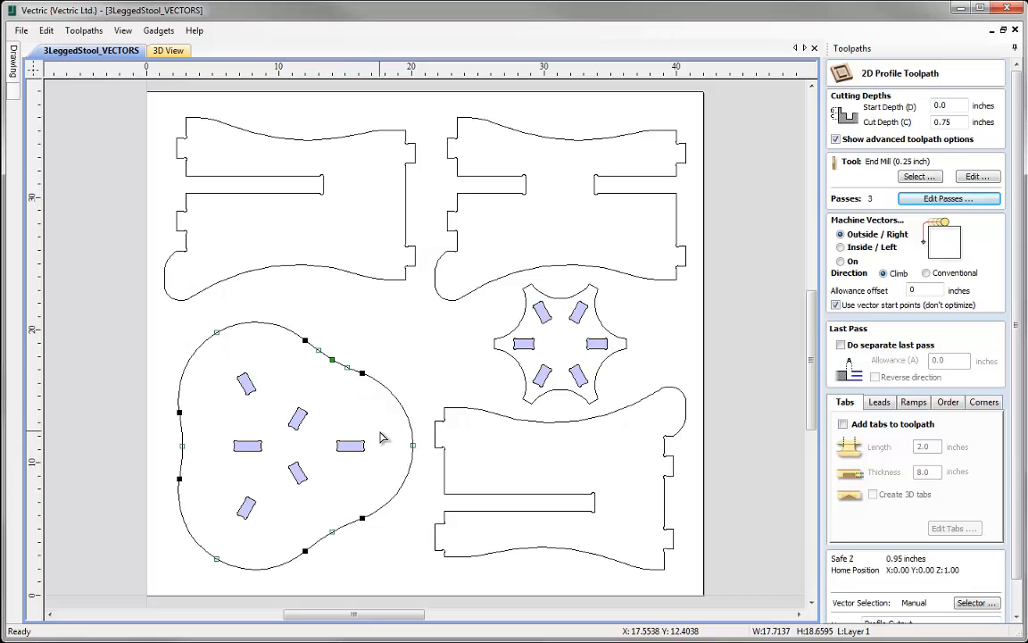
- Place the lower-right leg outline's start point at the middle of its curved bottom edge and leave node editing
{"action": "left_click", "coordinate": [465, 410]}
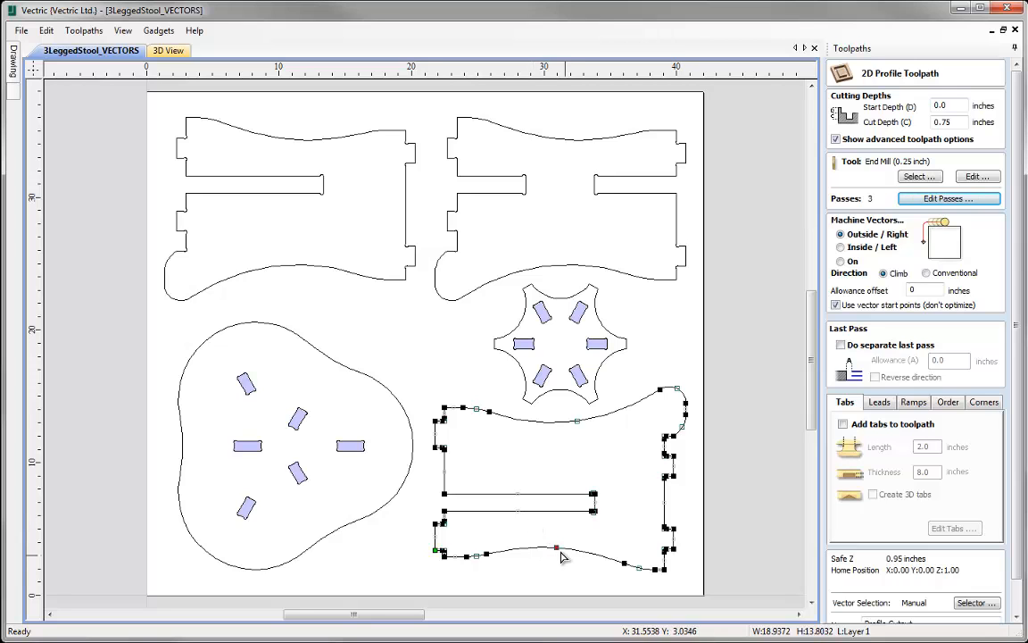
{"action": "left_click", "coordinate": [556, 548]}
{"action": "key", "text": "p"}
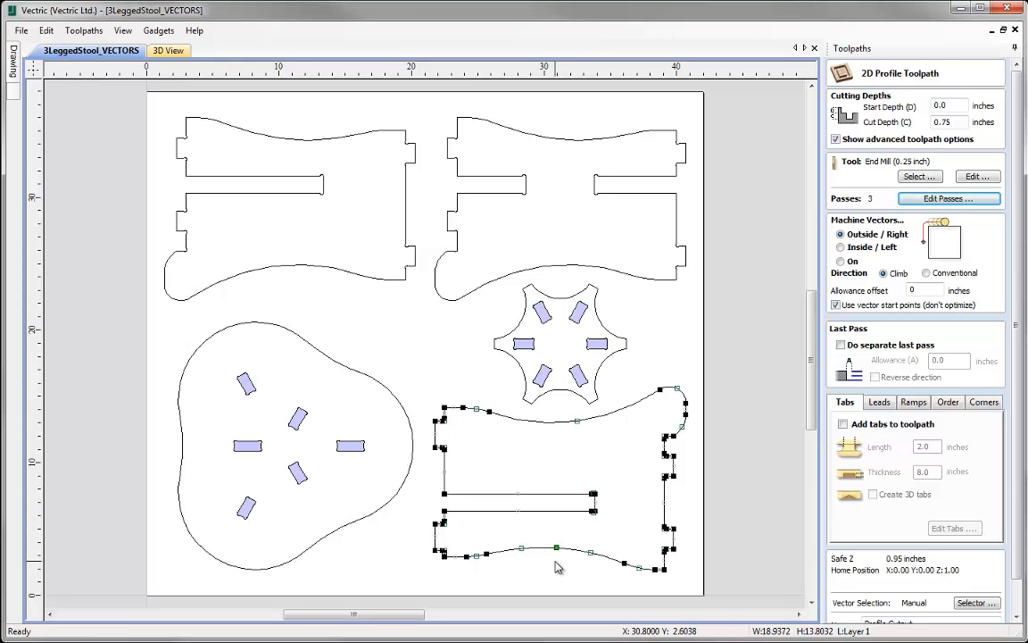
{"action": "left_click", "coordinate": [555, 567]}
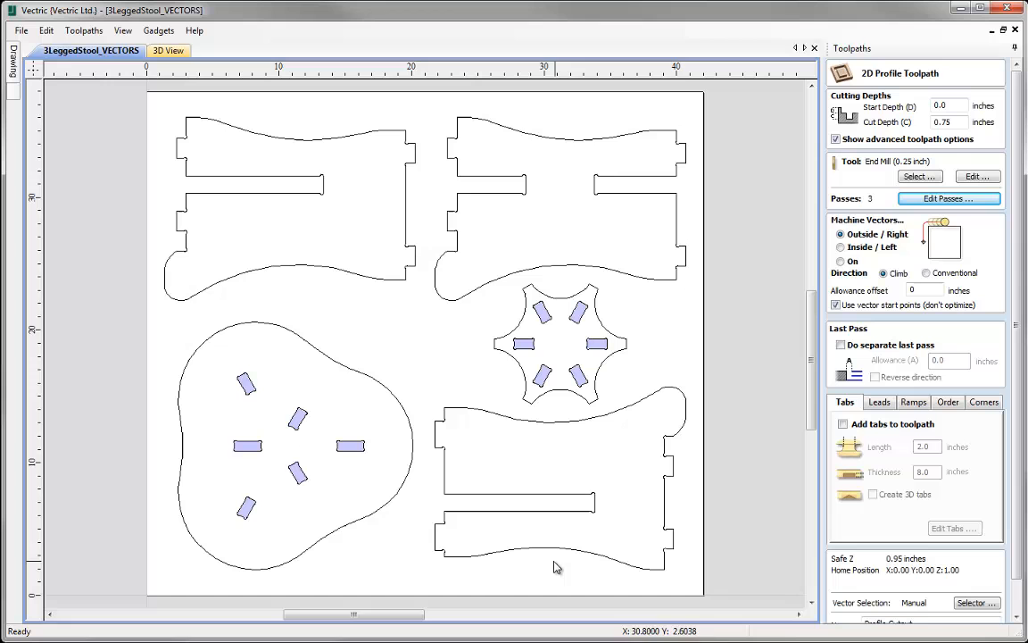
- Reselect the five outer part outlines, without the slots, for the profile toolpath
{"action": "left_click", "coordinate": [382, 511]}
{"action": "left_click", "coordinate": [375, 282], "text": "shift"}
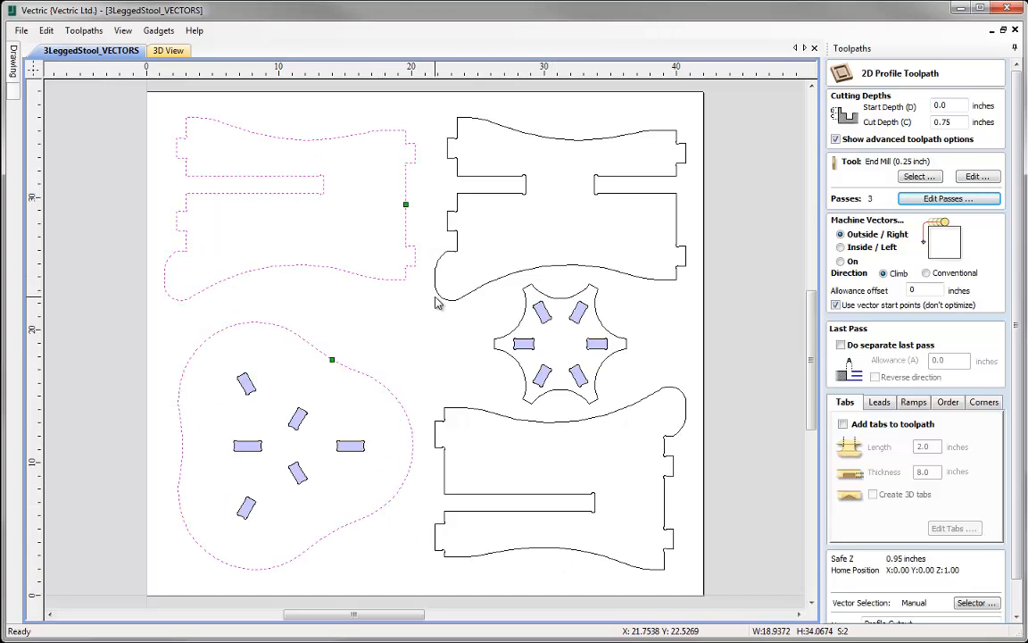
{"action": "left_click", "coordinate": [437, 295], "text": "shift"}
{"action": "left_click", "coordinate": [495, 350], "text": "shift"}
{"action": "left_click", "coordinate": [478, 420], "text": "shift"}
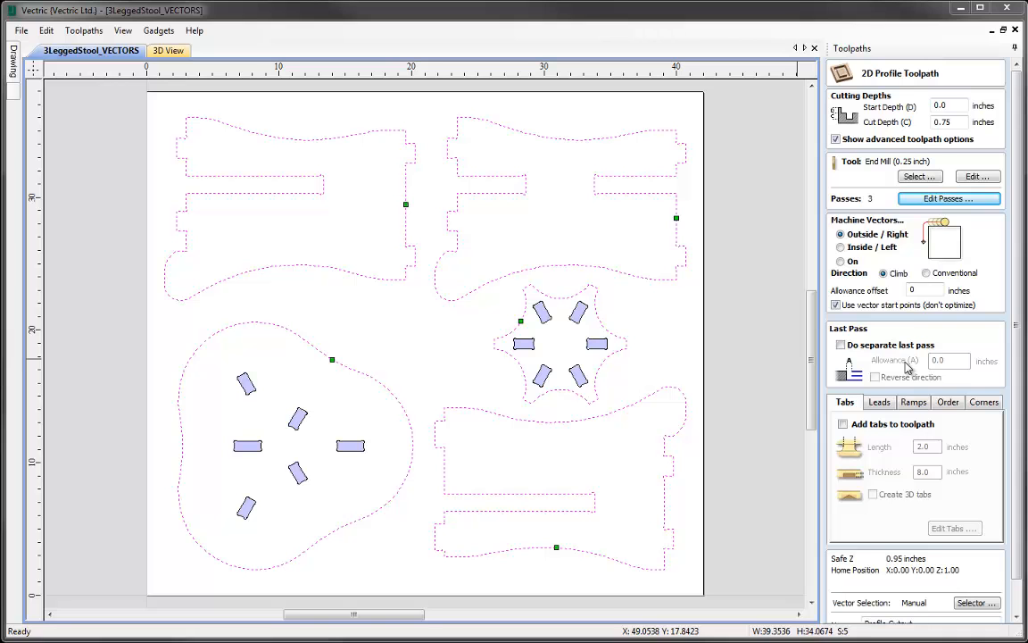
- Enable a separate last pass with an allowance of 0.03 inches
{"action": "left_click", "coordinate": [839, 345]}
{"action": "left_click", "coordinate": [945, 361]}
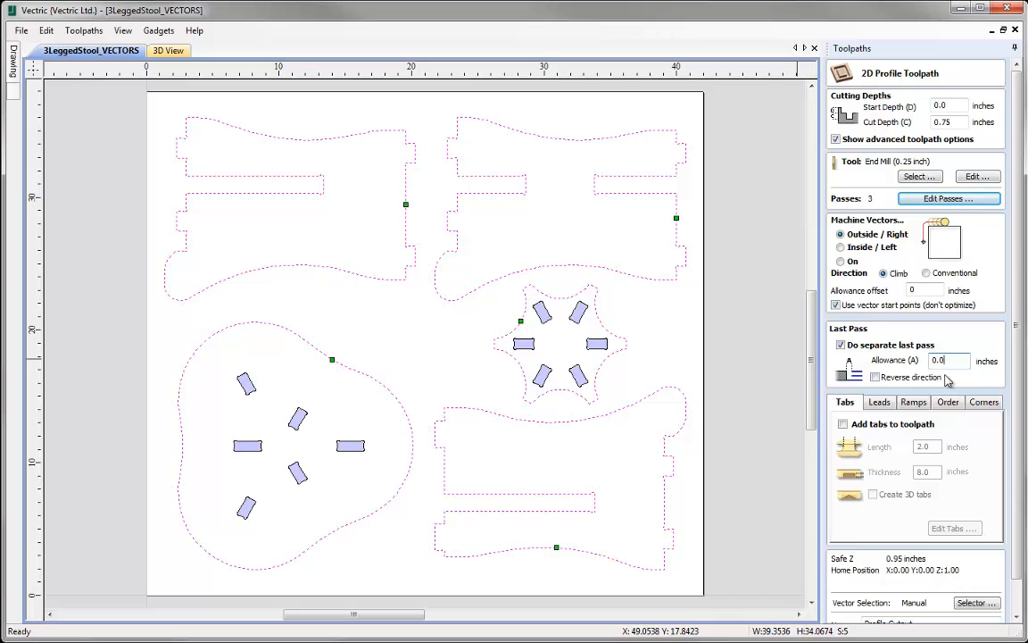
{"action": "type", "text": "3"}
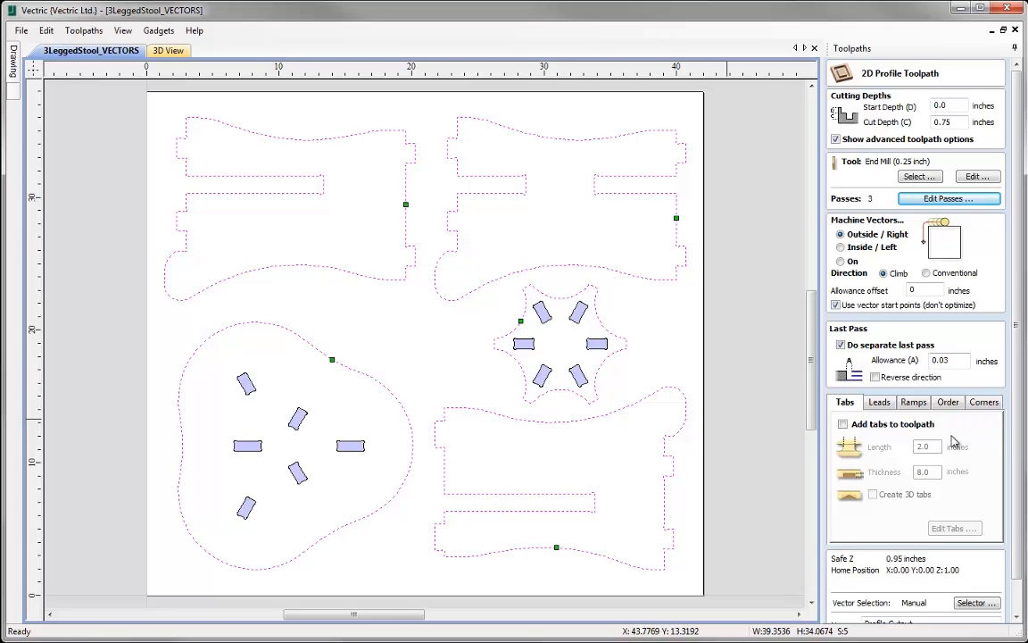
{"action": "left_click", "coordinate": [880, 403]}
{"action": "left_click", "coordinate": [919, 403]}
{"action": "left_click", "coordinate": [948, 403]}
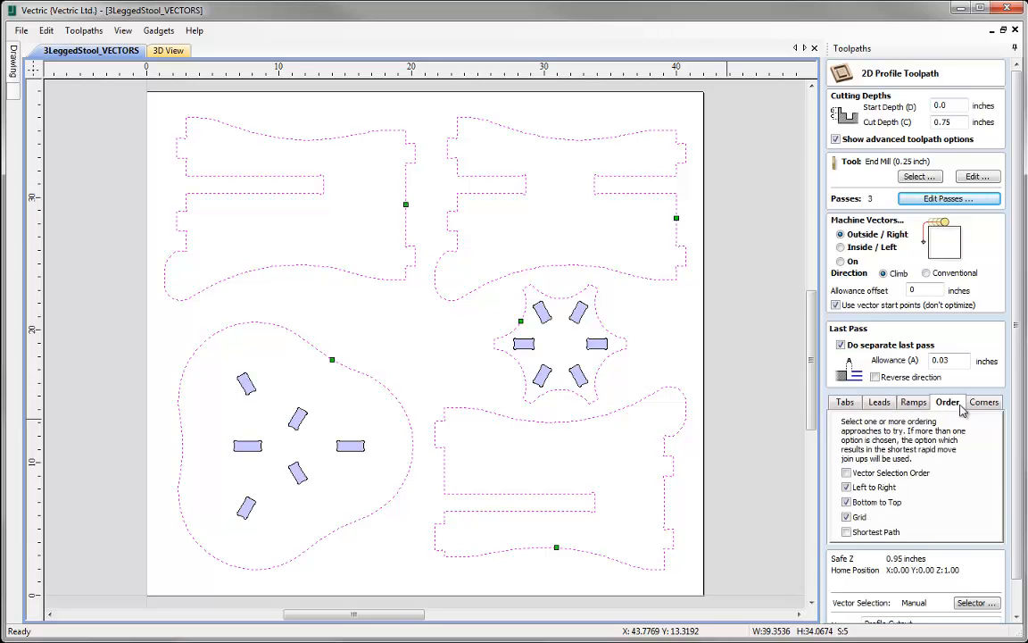
{"action": "left_click", "coordinate": [995, 406]}
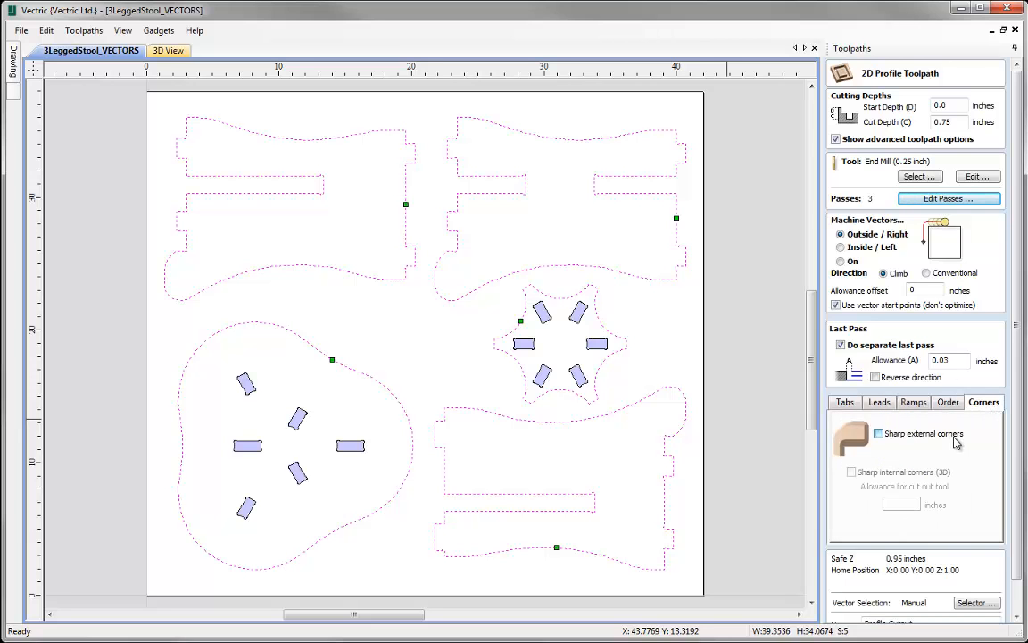
- Add leads to the profile toolpath, try the straight line type, and choose circular leads
{"action": "left_click", "coordinate": [880, 407]}
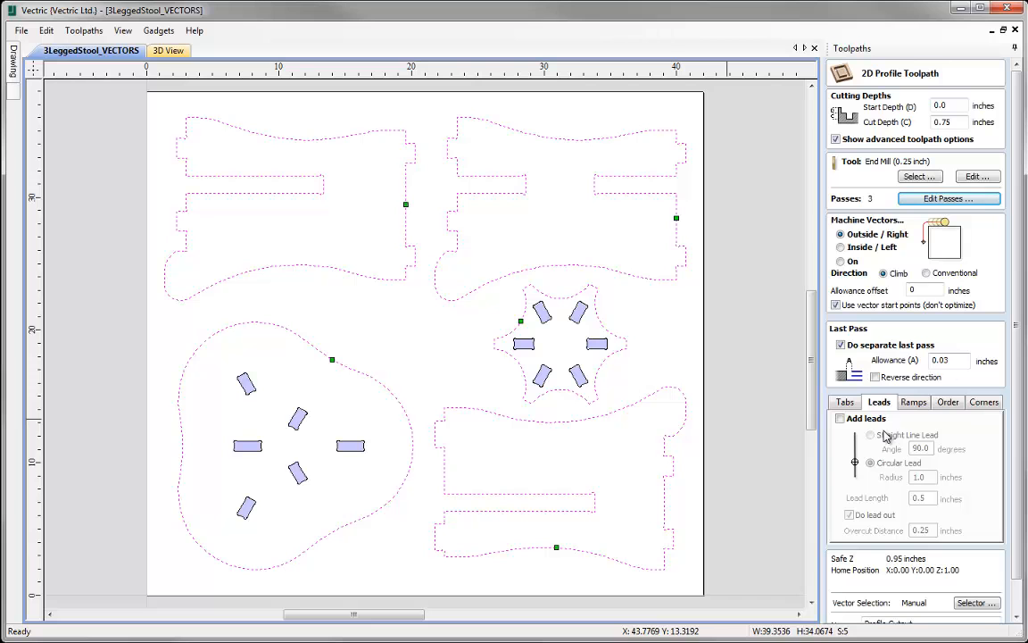
{"action": "left_click", "coordinate": [839, 419]}
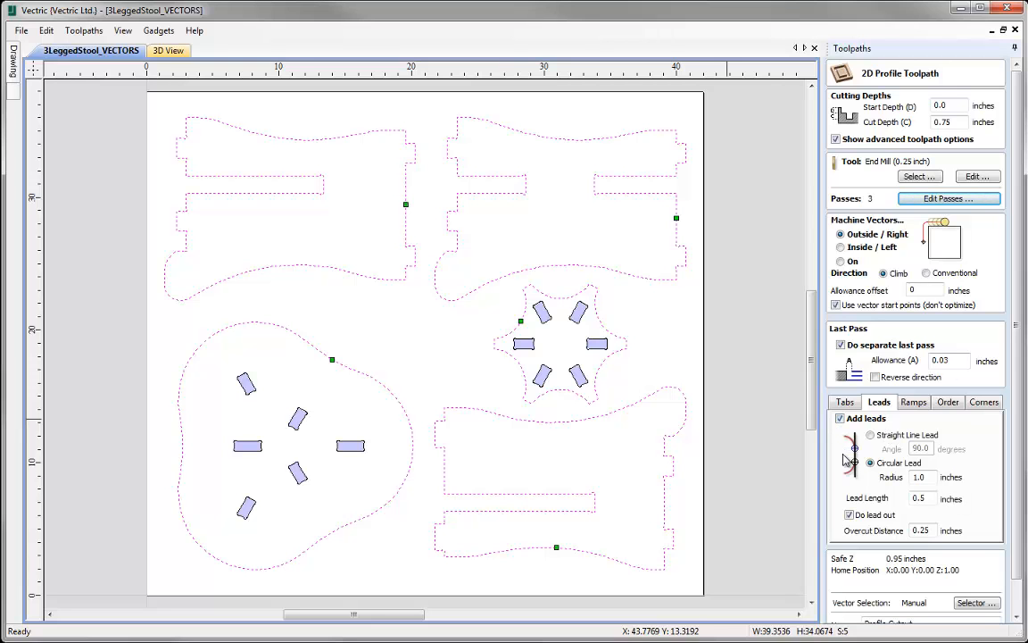
{"action": "left_click", "coordinate": [871, 434]}
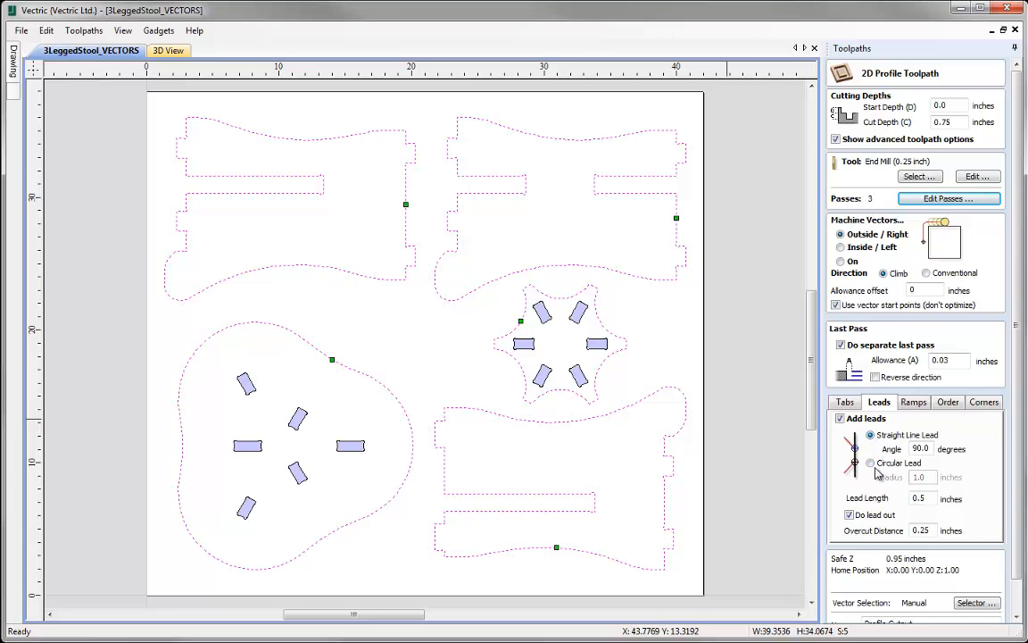
{"action": "left_click", "coordinate": [872, 463]}
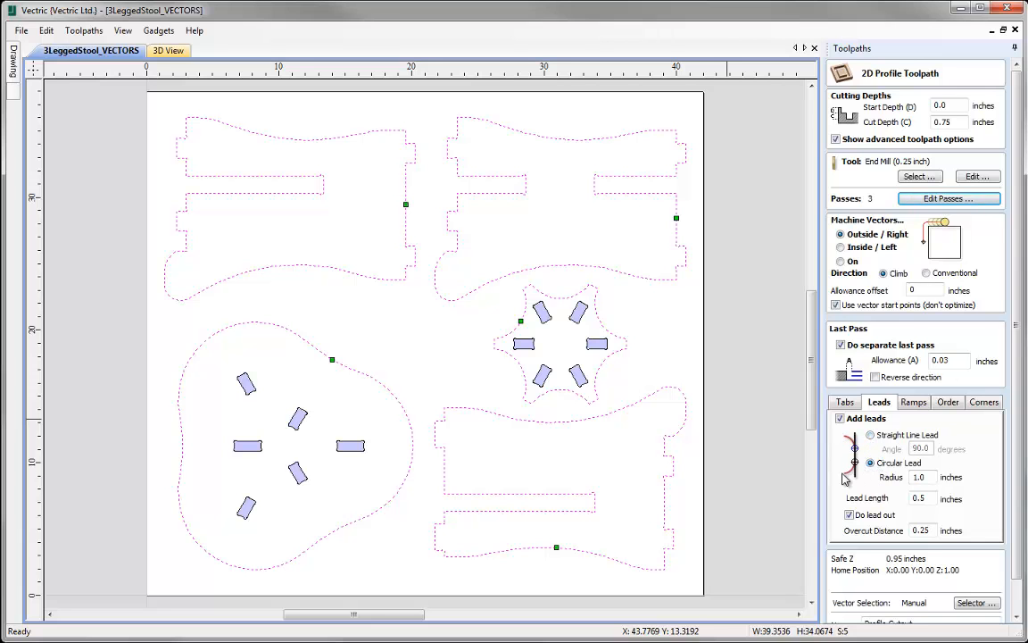
- Set the lead length to 1 inch and the overcut distance to 0.25 inches
{"action": "double_click", "coordinate": [913, 478]}
{"action": "left_click", "coordinate": [929, 499]}
{"action": "double_click", "coordinate": [929, 499]}
{"action": "type", "text": "1"}
{"action": "key", "text": "Tab"}
{"action": "key", "text": "Tab"}
{"action": "type", "text": "0.25"}
- Adjust the overcut distance and calculate the Profile Cutout toolpath
{"action": "scroll", "coordinate": [928, 509], "scroll_direction": "down", "scroll_amount": 2}
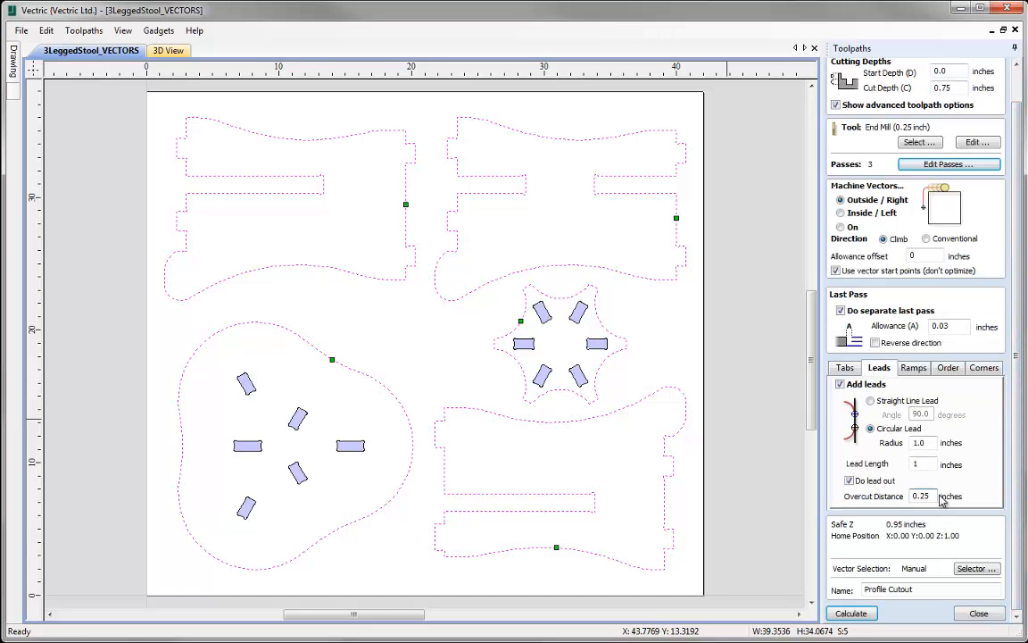
{"action": "key", "text": "BackSpace"}
{"action": "type", "text": "56"}
{"action": "left_click", "coordinate": [853, 613]}
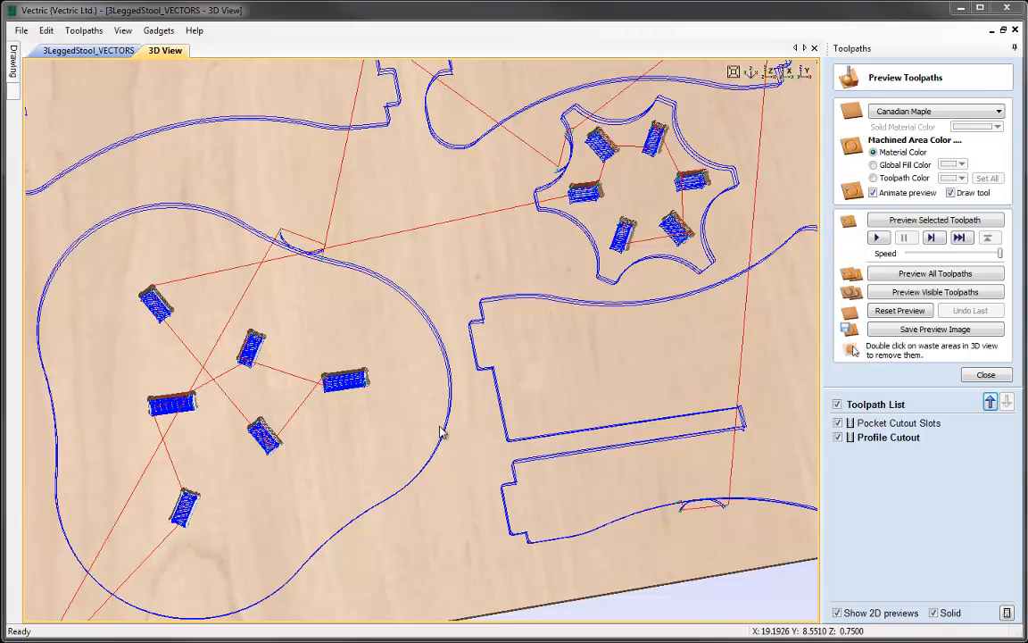
- Examine the circular leads and start positions of the profile toolpath around all five parts in 3D
{"action": "middle_click_drag", "start_coordinate": [486, 396], "coordinate": [416, 520]}
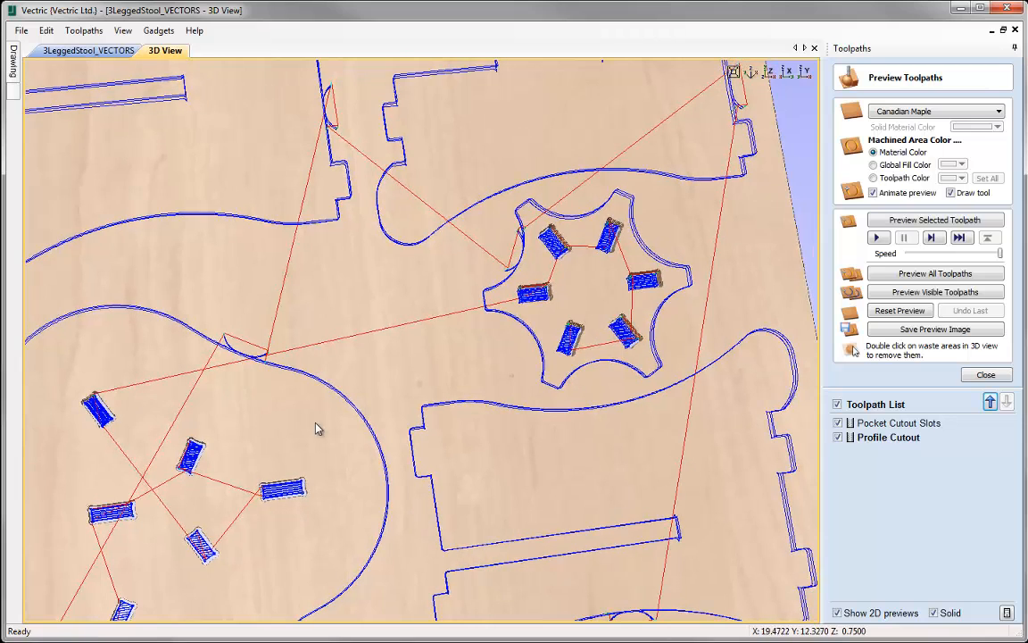
{"action": "middle_click_drag", "start_coordinate": [417, 332], "coordinate": [436, 433]}
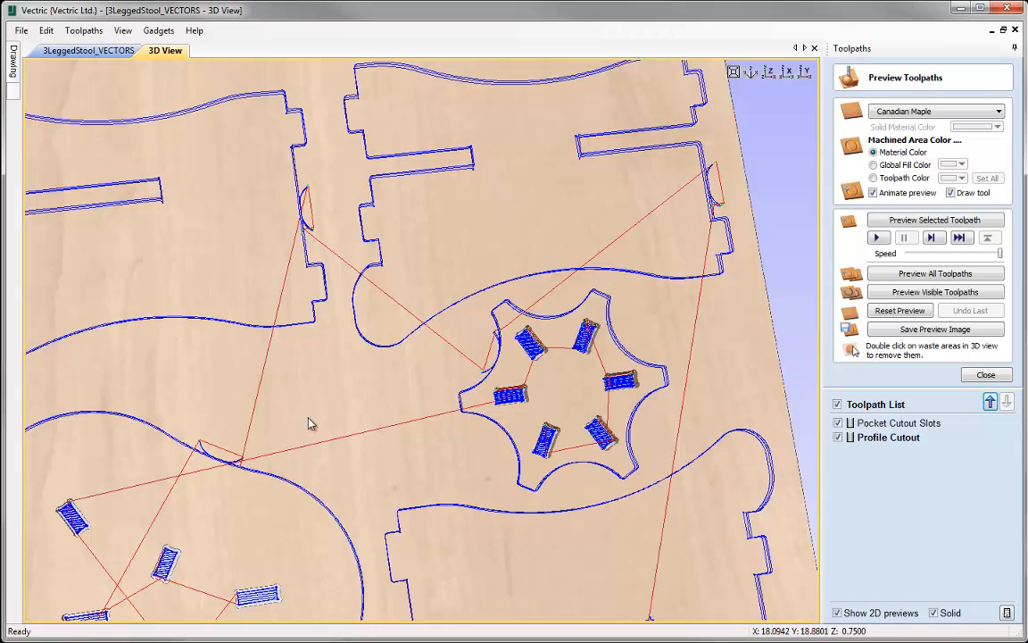
{"action": "scroll", "coordinate": [281, 381], "scroll_direction": "down", "scroll_amount": 3}
{"action": "left_click_drag", "start_coordinate": [429, 586], "coordinate": [345, 385]}
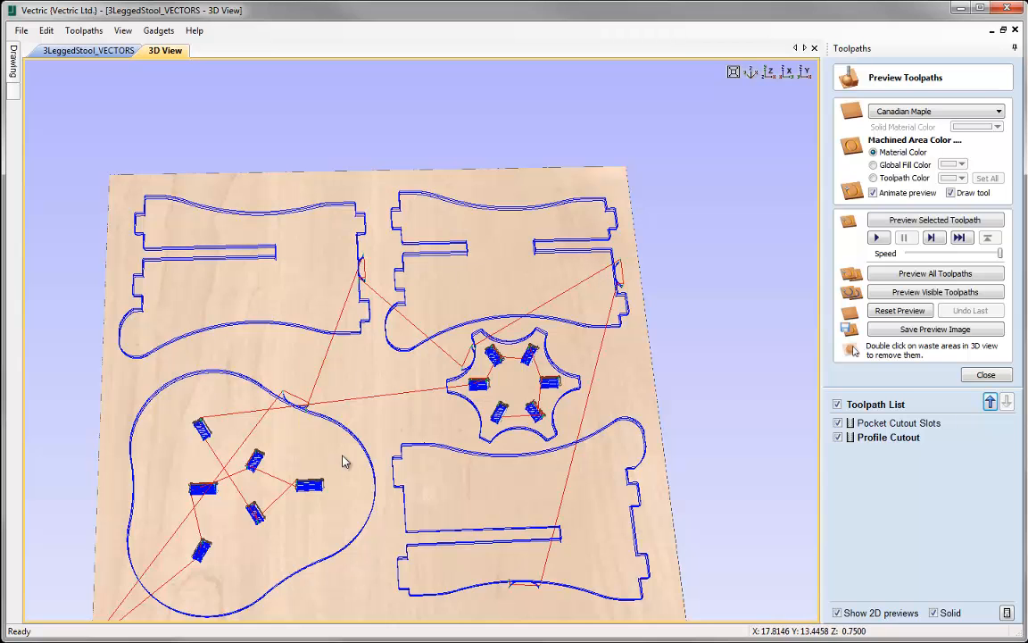
- Examine the profile toolpath's pass depths, corner fillets and leads around the leg parts in 3D, and return to the isometric view
{"action": "left_click_drag", "start_coordinate": [415, 414], "coordinate": [406, 475]}
{"action": "scroll", "coordinate": [403, 455], "scroll_direction": "up", "scroll_amount": 4}
{"action": "scroll", "coordinate": [402, 444], "scroll_direction": "up", "scroll_amount": 6}
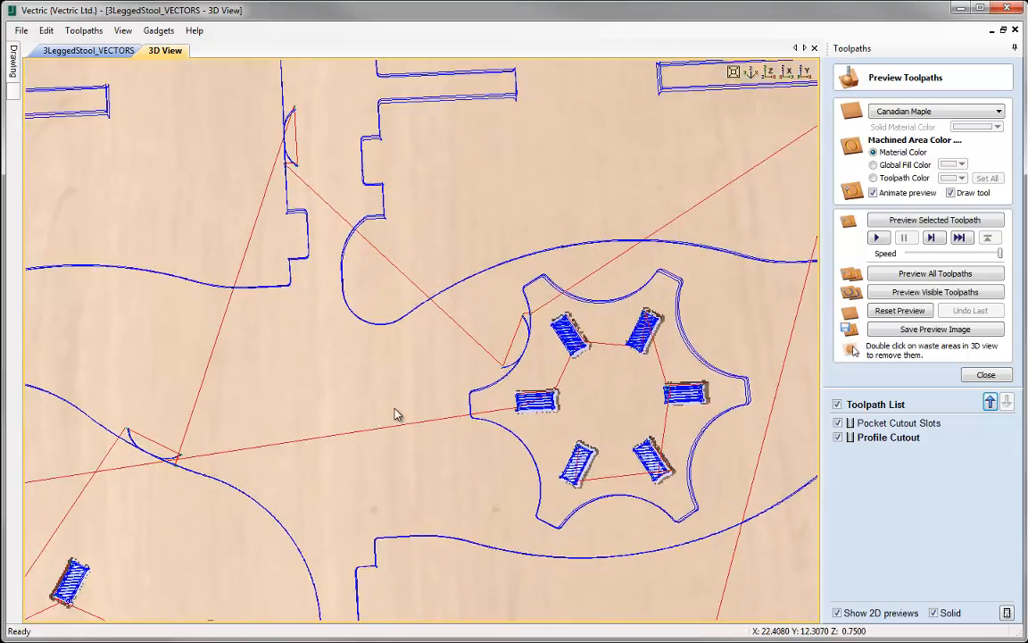
{"action": "left_click_drag", "start_coordinate": [362, 434], "coordinate": [363, 449]}
{"action": "scroll", "coordinate": [307, 276], "scroll_direction": "up", "scroll_amount": 3}
{"action": "middle_click_drag", "start_coordinate": [336, 329], "coordinate": [431, 453]}
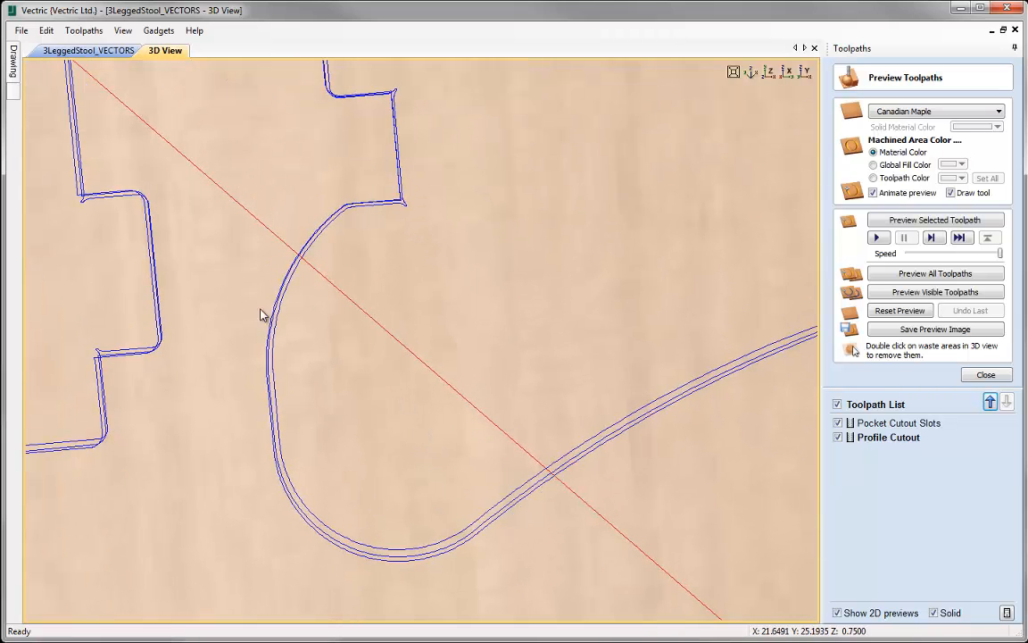
{"action": "scroll", "coordinate": [451, 479], "scroll_direction": "down", "scroll_amount": 1}
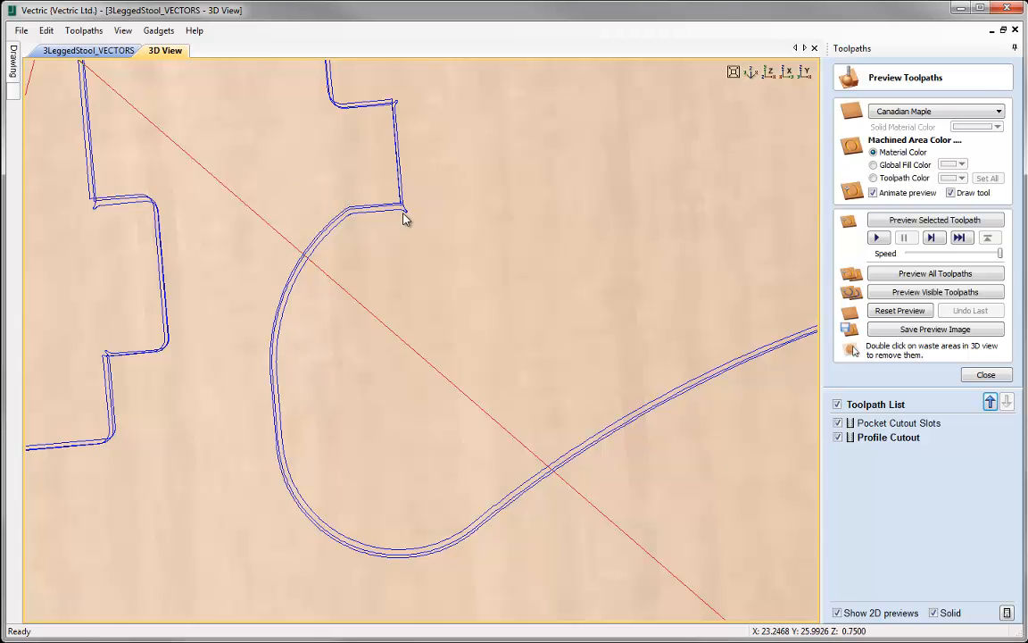
{"action": "left_click_drag", "start_coordinate": [397, 487], "coordinate": [359, 292]}
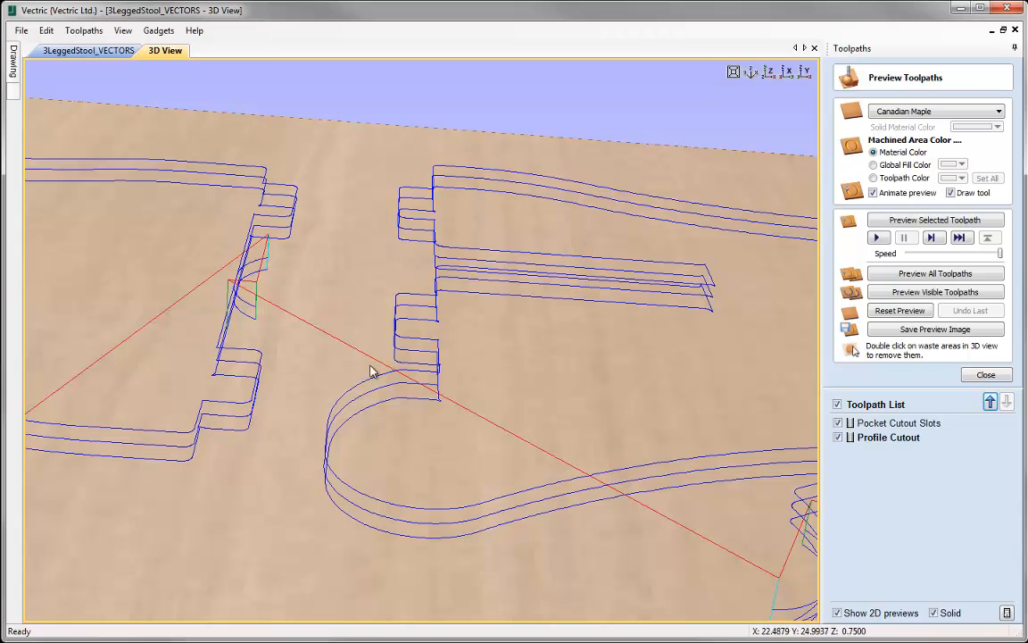
{"action": "left_click", "coordinate": [753, 71]}
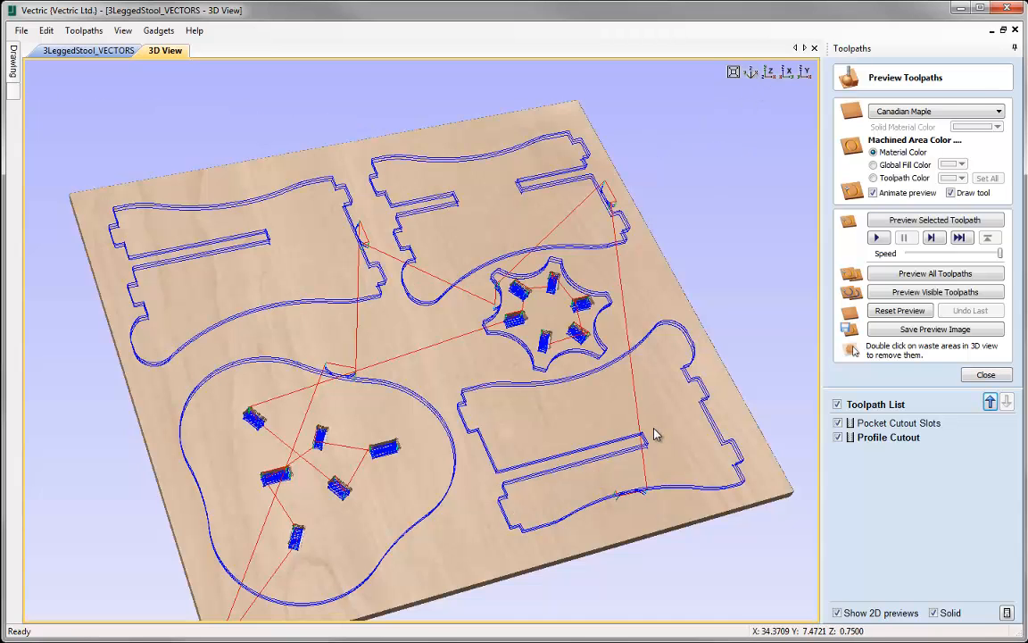
- Preview the Profile Cutout toolpath and examine the lead marks and cut edges around the five parts
{"action": "left_click", "coordinate": [893, 224]}
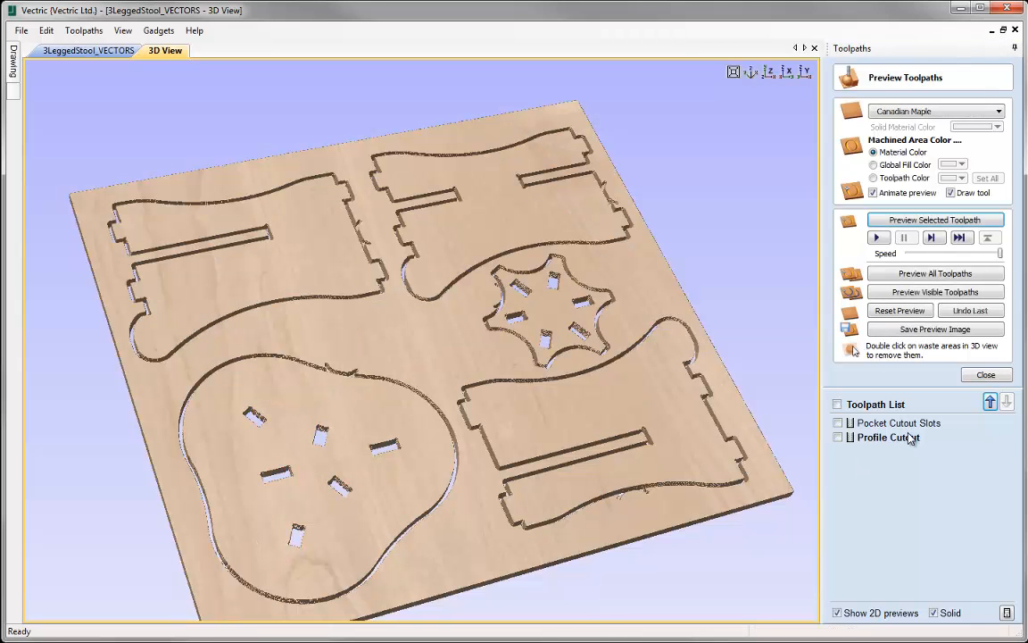
{"action": "left_click_drag", "start_coordinate": [424, 449], "coordinate": [374, 532]}
{"action": "scroll", "coordinate": [378, 441], "scroll_direction": "up", "scroll_amount": 3}
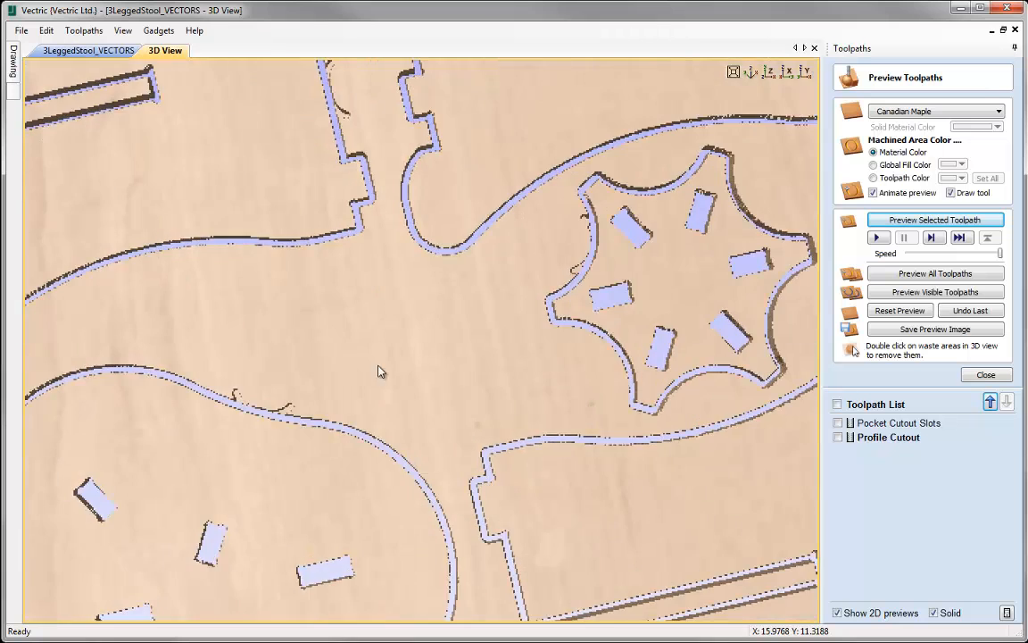
{"action": "middle_click_drag", "start_coordinate": [378, 370], "coordinate": [376, 316]}
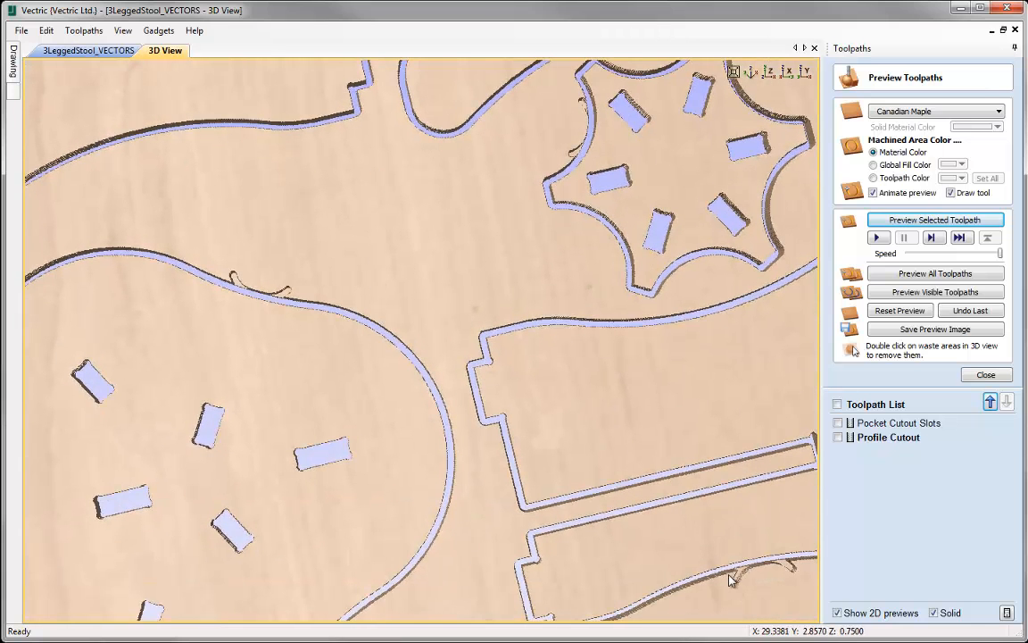
{"action": "left_click_drag", "start_coordinate": [367, 487], "coordinate": [437, 483]}
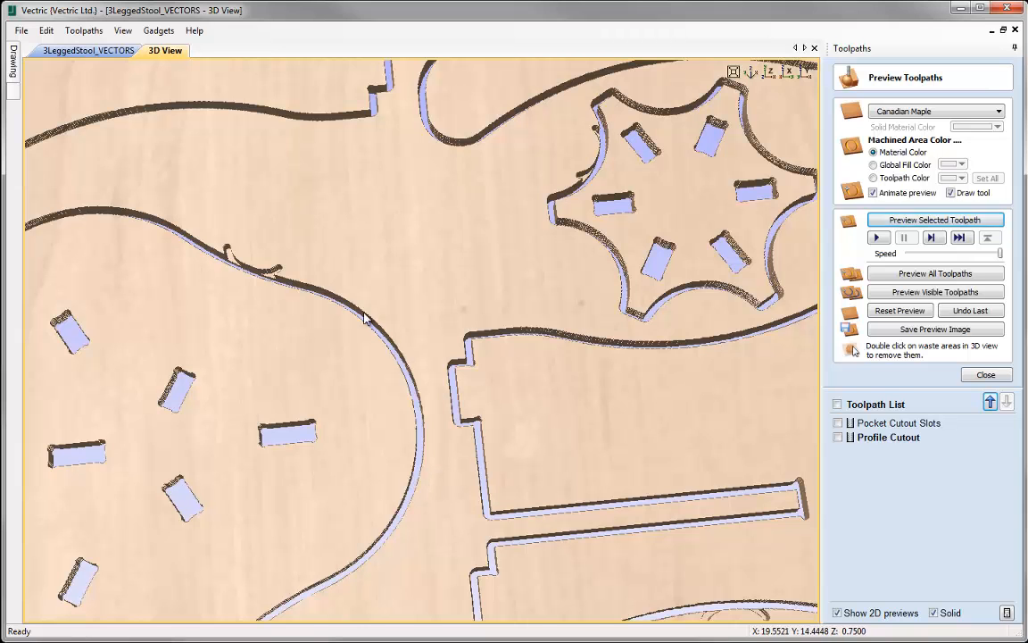
{"action": "mouse_move", "coordinate": [447, 385]}
{"action": "right_mouse_down"}
{"action": "mouse_move", "coordinate": [443, 433]}
{"action": "mouse_move", "coordinate": [454, 360]}
{"action": "mouse_move", "coordinate": [443, 383]}
{"action": "right_mouse_up"}
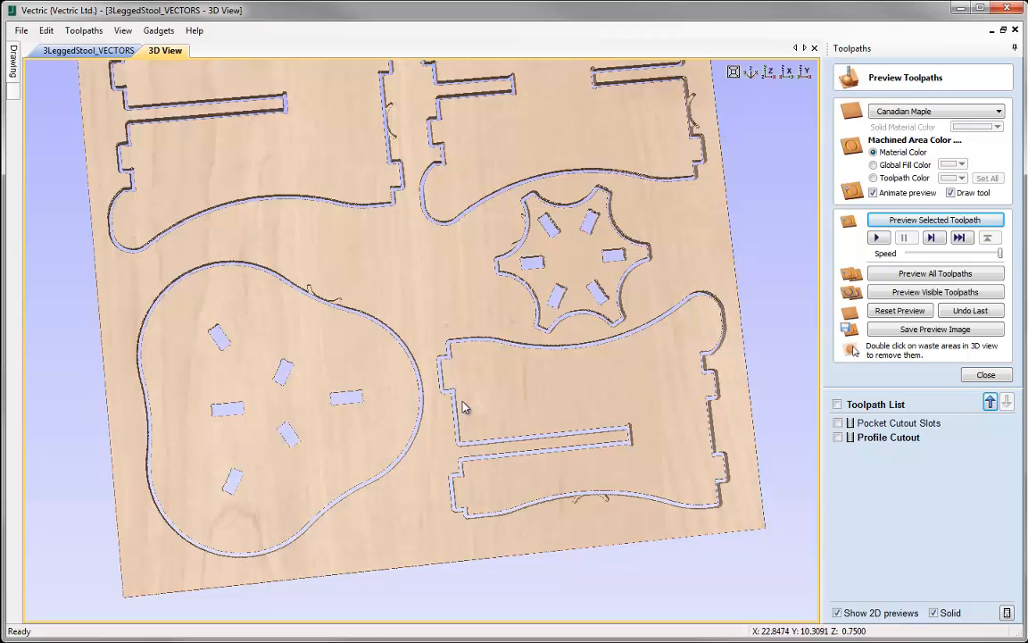
{"action": "left_click_drag", "start_coordinate": [461, 436], "coordinate": [494, 411]}
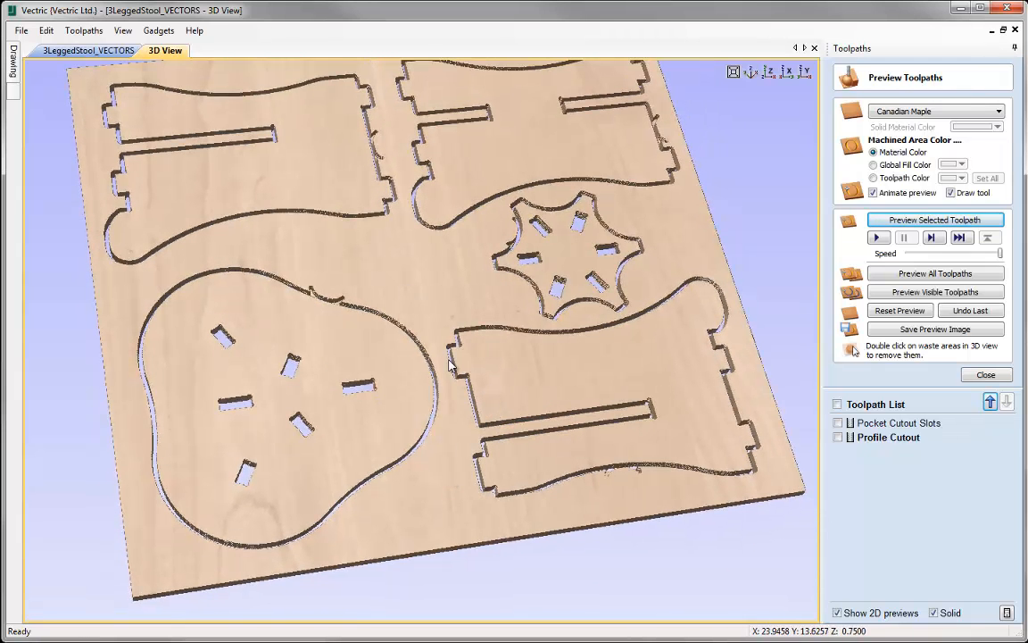
- Remove the waste material surrounding the five cut parts from the preview and inspect the parts
{"action": "double_click", "coordinate": [394, 264]}
{"action": "left_click_drag", "start_coordinate": [410, 296], "coordinate": [411, 319]}
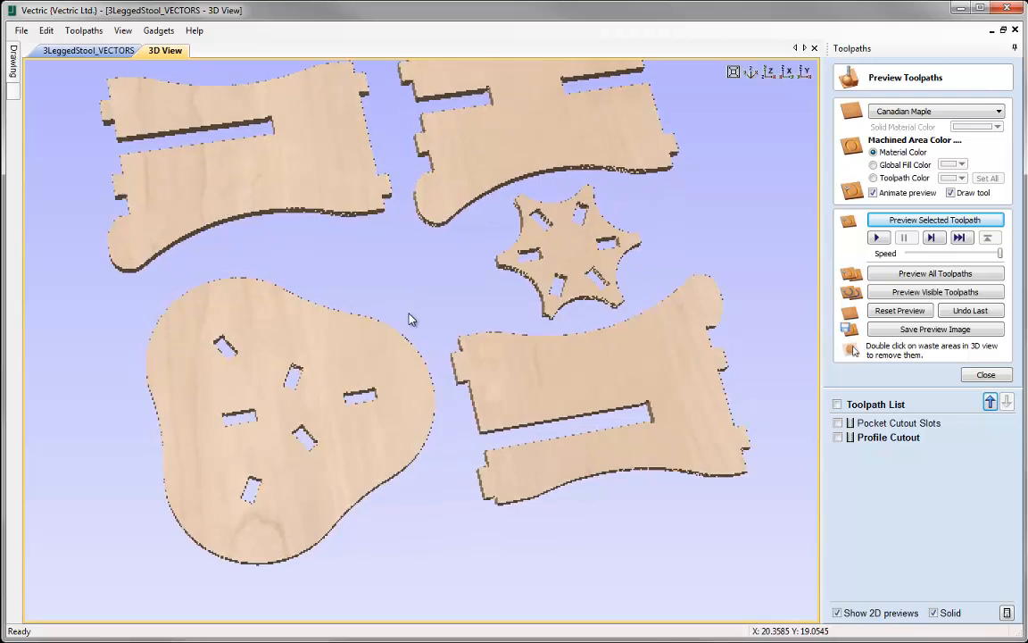
{"action": "scroll", "coordinate": [406, 434], "scroll_direction": "down", "scroll_amount": 4}
{"action": "left_click_drag", "start_coordinate": [429, 431], "coordinate": [490, 472]}
{"action": "scroll", "coordinate": [490, 472], "scroll_direction": "up", "scroll_amount": 5}
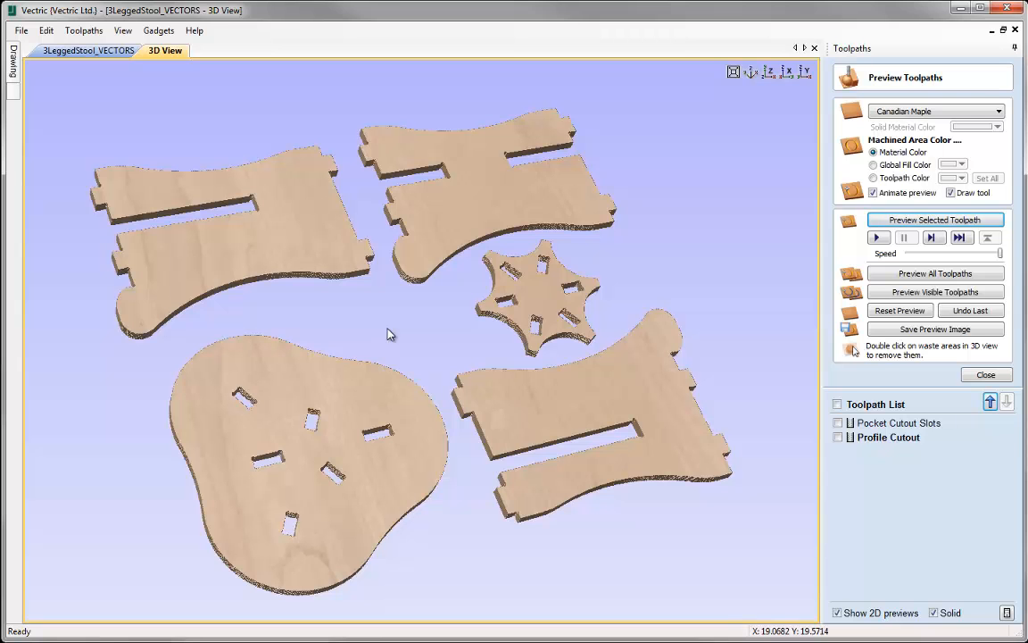
- Edit the Profile Cutout toolpath, show the 2D vectors and set the cutting order to Vector Selection Order only
{"action": "left_click", "coordinate": [984, 374]}
{"action": "left_click", "coordinate": [884, 297]}
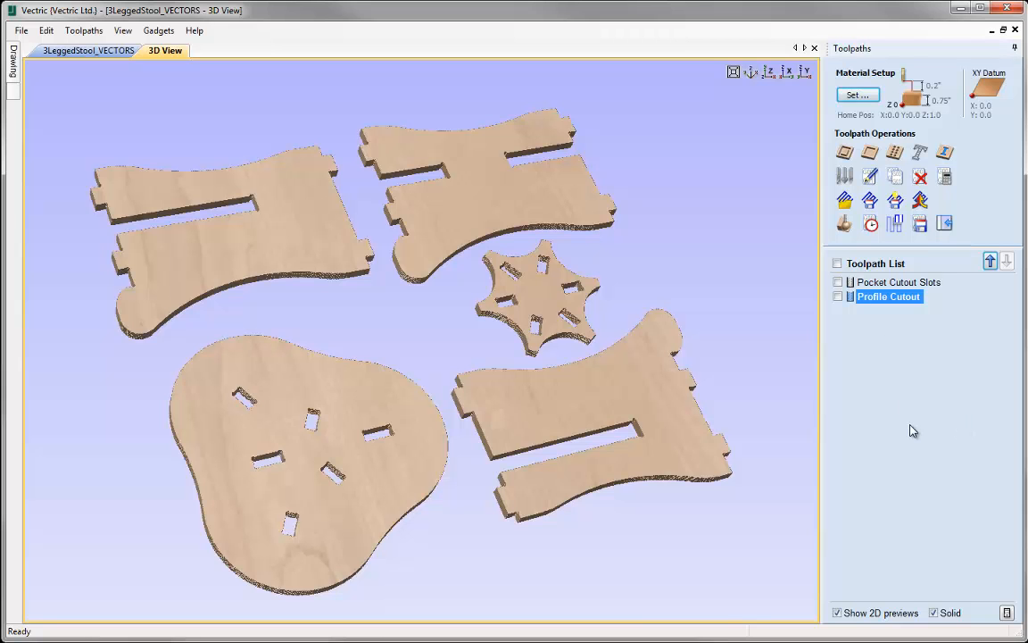
{"action": "left_click", "coordinate": [871, 178]}
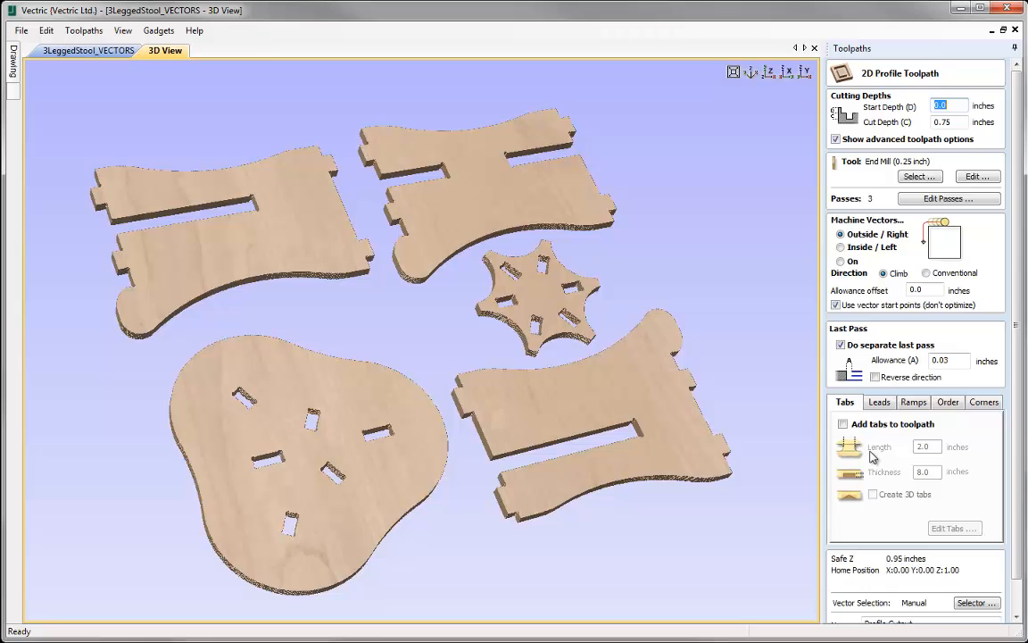
{"action": "left_click", "coordinate": [89, 51]}
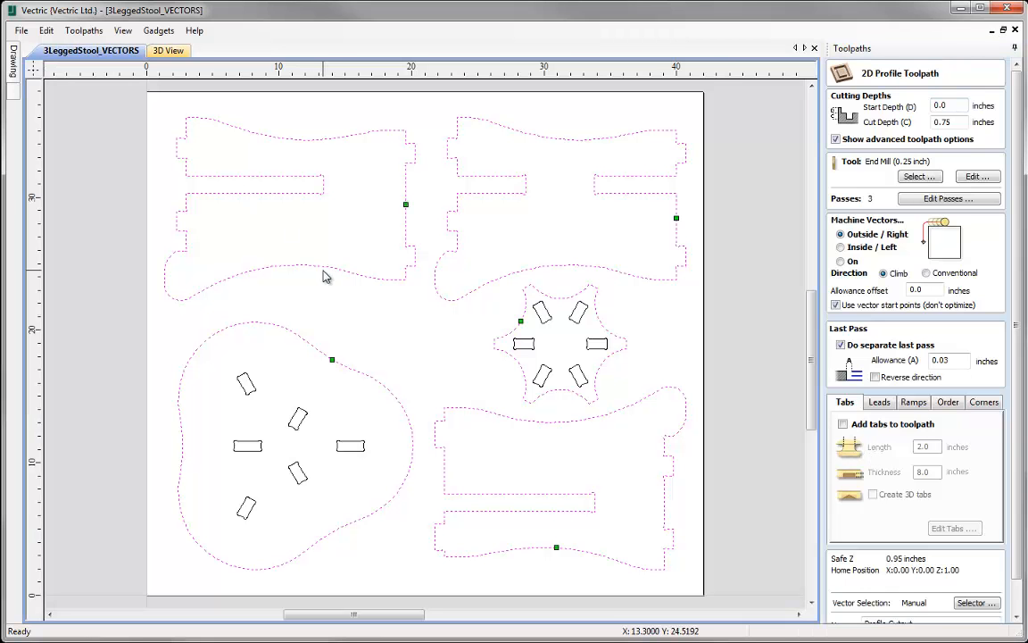
{"action": "left_click", "coordinate": [946, 402]}
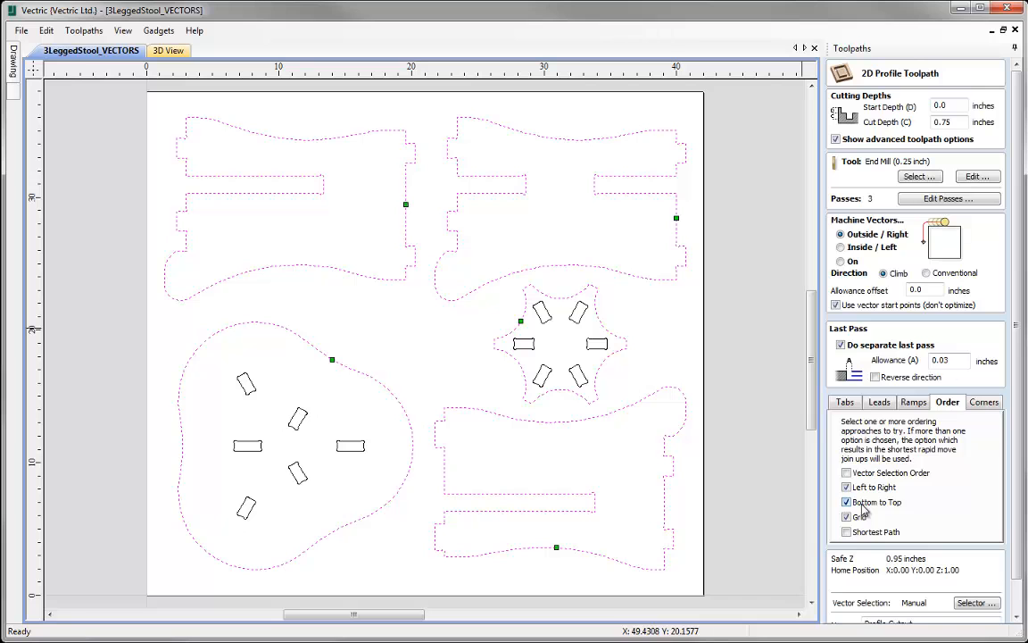
{"action": "left_click", "coordinate": [862, 504]}
{"action": "left_click", "coordinate": [858, 516]}
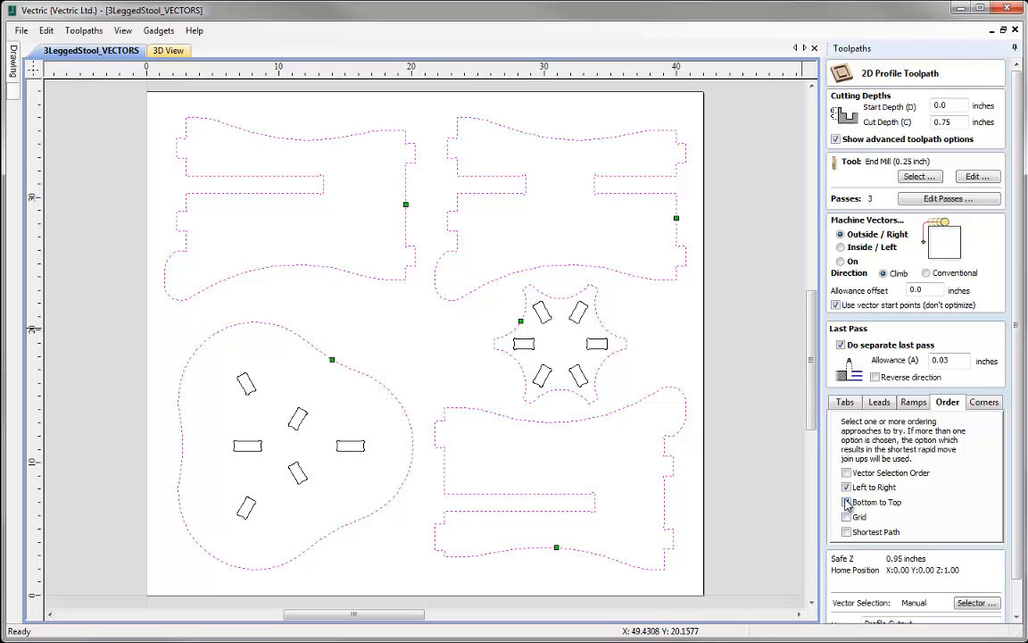
{"action": "left_click", "coordinate": [848, 474]}
- Reselect the outlines in order (upper-right leg, star brace, lower-right leg, upper-left leg, seat) and recalculate the Profile Cutout toolpath
{"action": "left_click", "coordinate": [456, 370]}
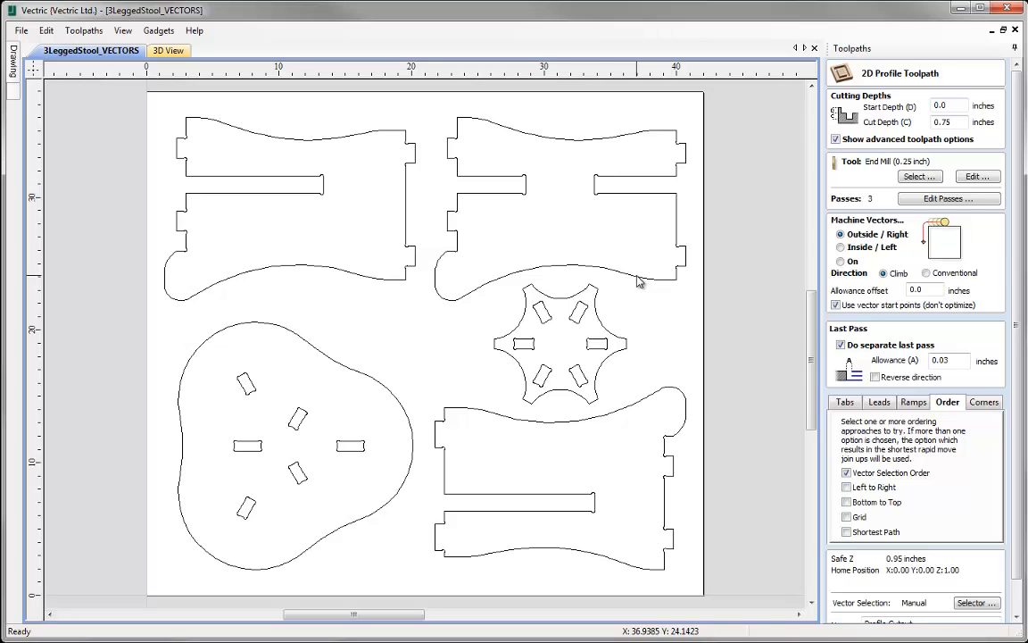
{"action": "left_click", "coordinate": [639, 282]}
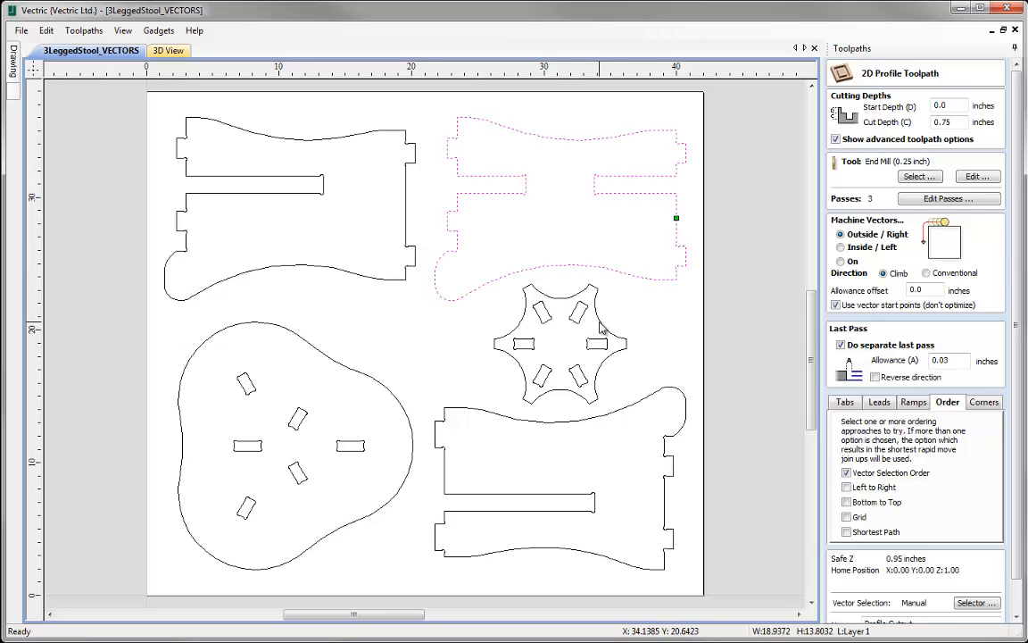
{"action": "left_click", "coordinate": [600, 329], "text": "shift"}
{"action": "left_click", "coordinate": [643, 404], "text": "shift"}
{"action": "left_click", "coordinate": [405, 273], "text": "shift"}
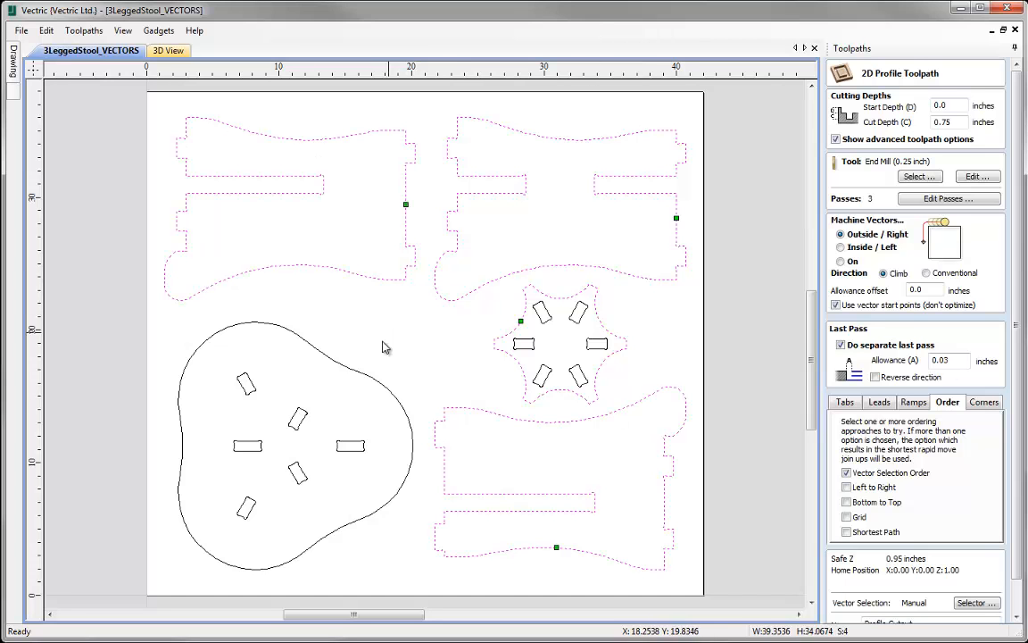
{"action": "left_click", "coordinate": [389, 401], "text": "shift"}
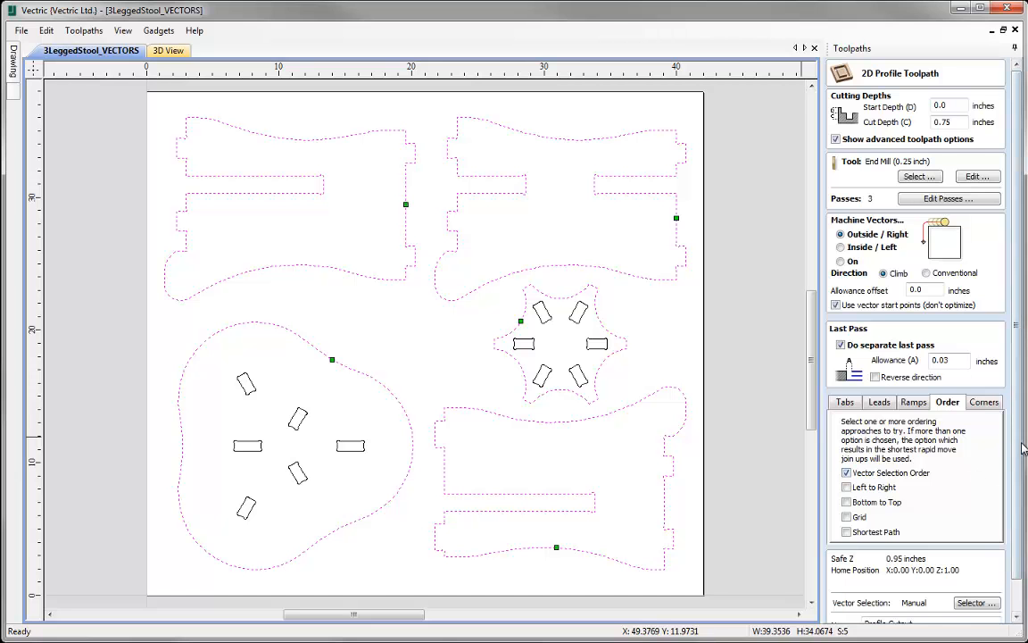
{"action": "scroll", "coordinate": [1023, 449], "scroll_direction": "down", "scroll_amount": 2}
{"action": "left_click", "coordinate": [850, 615]}
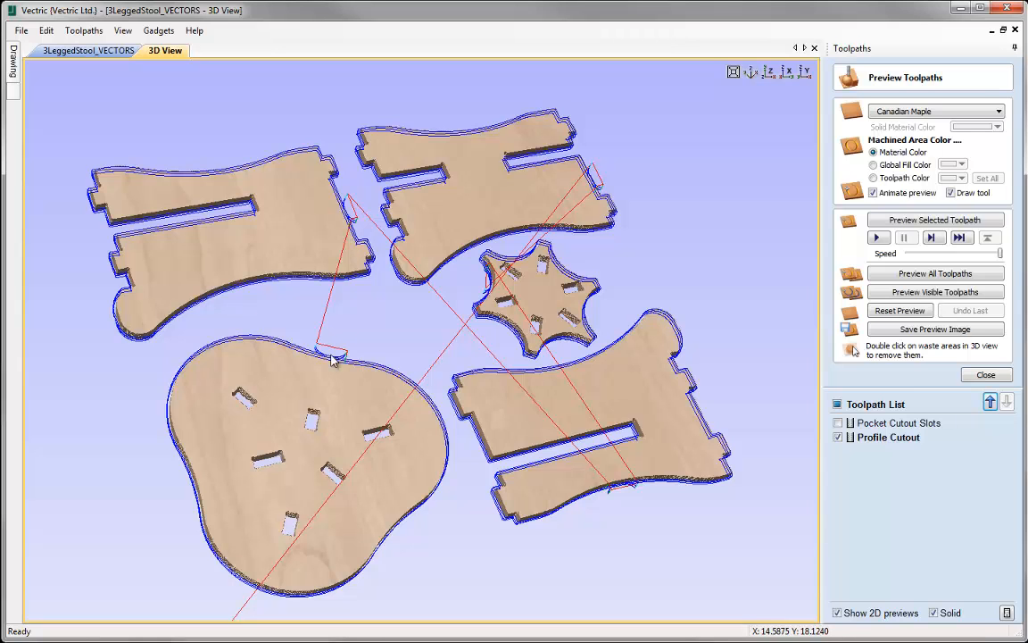
- Reset the preview and simulate the Profile Cutout toolpath at reduced speed to check the cutting order, raising the speed near the end
{"action": "left_click", "coordinate": [899, 309]}
{"action": "left_click_drag", "start_coordinate": [999, 253], "coordinate": [907, 257]}
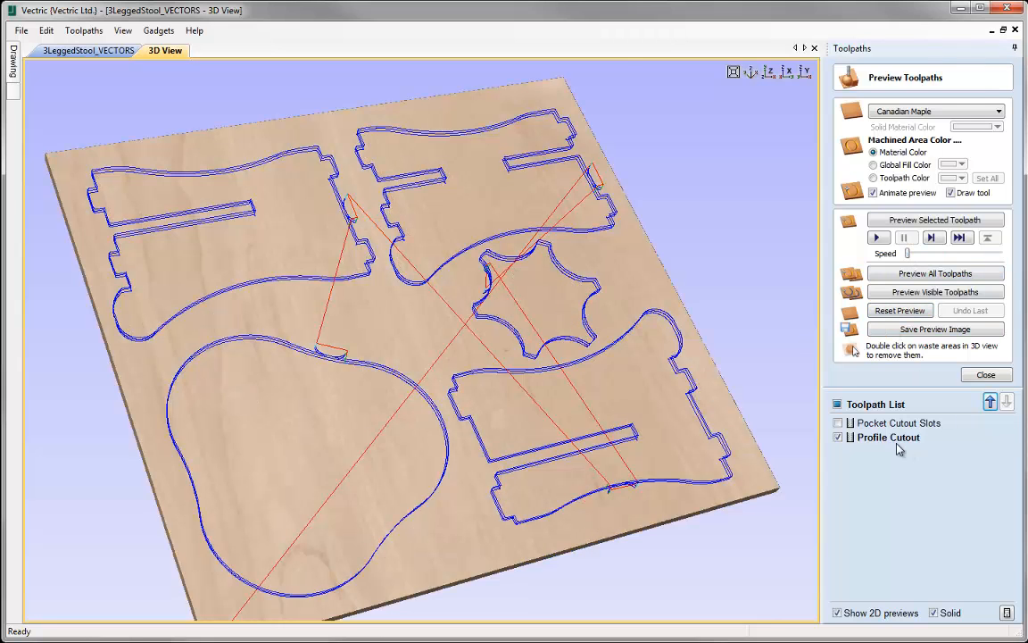
{"action": "left_click", "coordinate": [906, 223]}
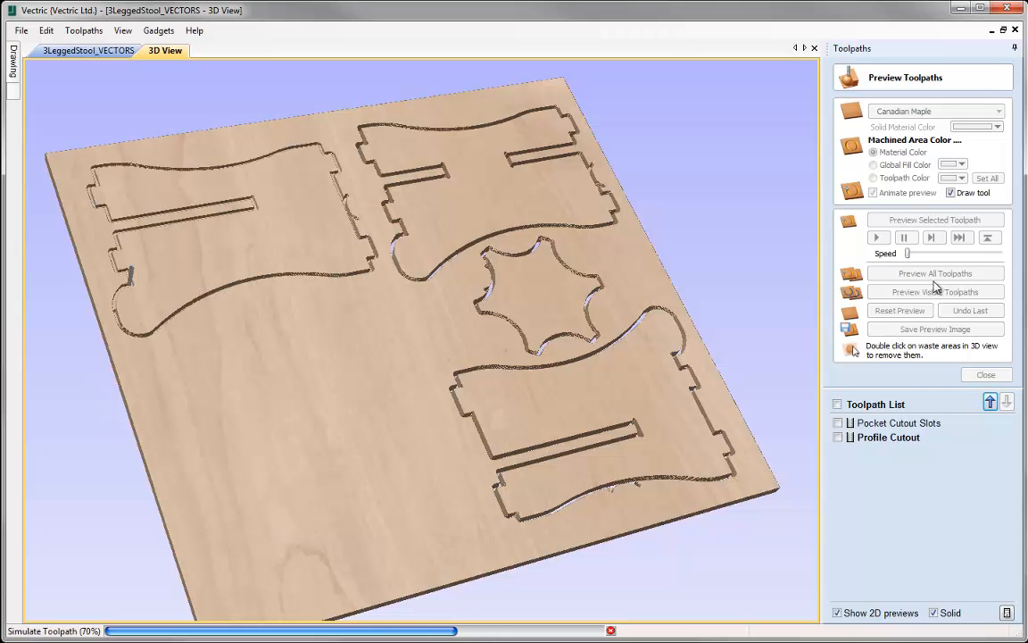
{"action": "left_click_drag", "start_coordinate": [907, 253], "coordinate": [991, 255]}
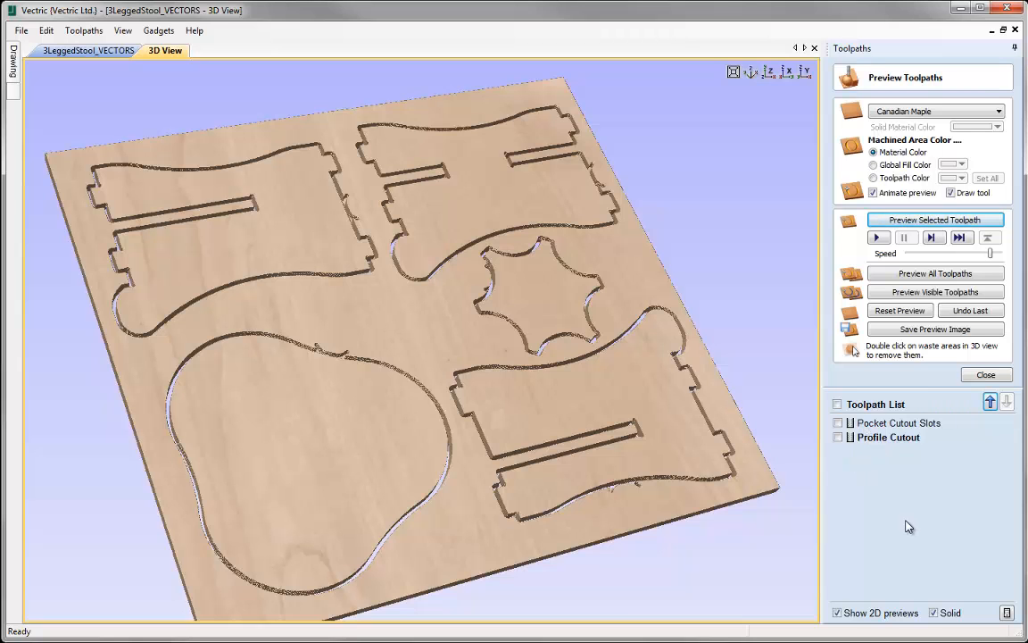
- Reset the preview, turn off the preview animation and preview all toolpaths on the board
{"action": "left_click", "coordinate": [898, 311]}
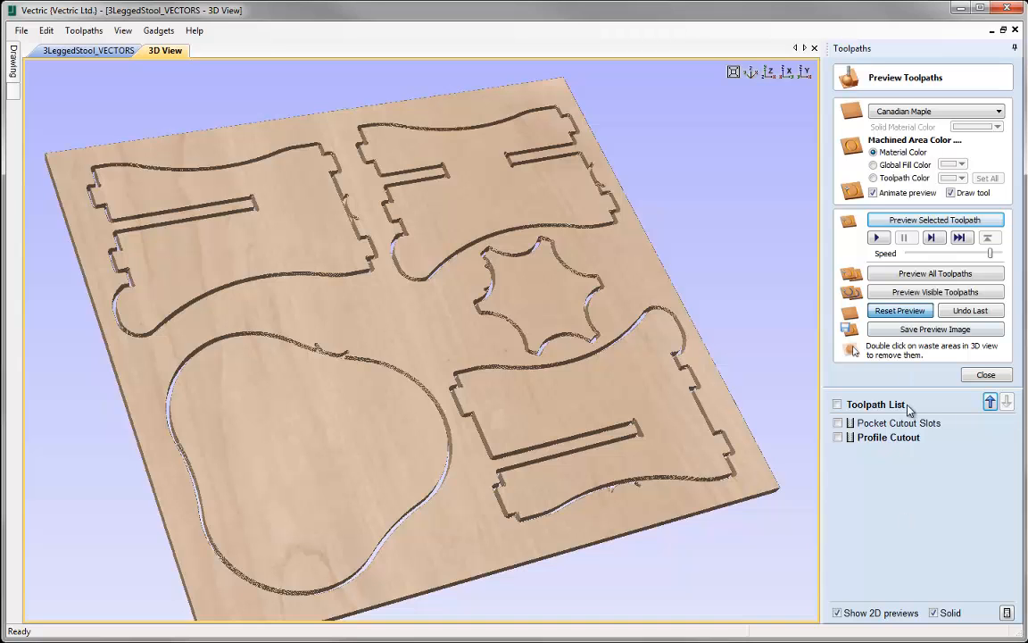
{"action": "left_click", "coordinate": [883, 192]}
{"action": "left_click", "coordinate": [895, 220]}
{"action": "left_click", "coordinate": [892, 291]}
{"action": "left_click", "coordinate": [922, 276]}
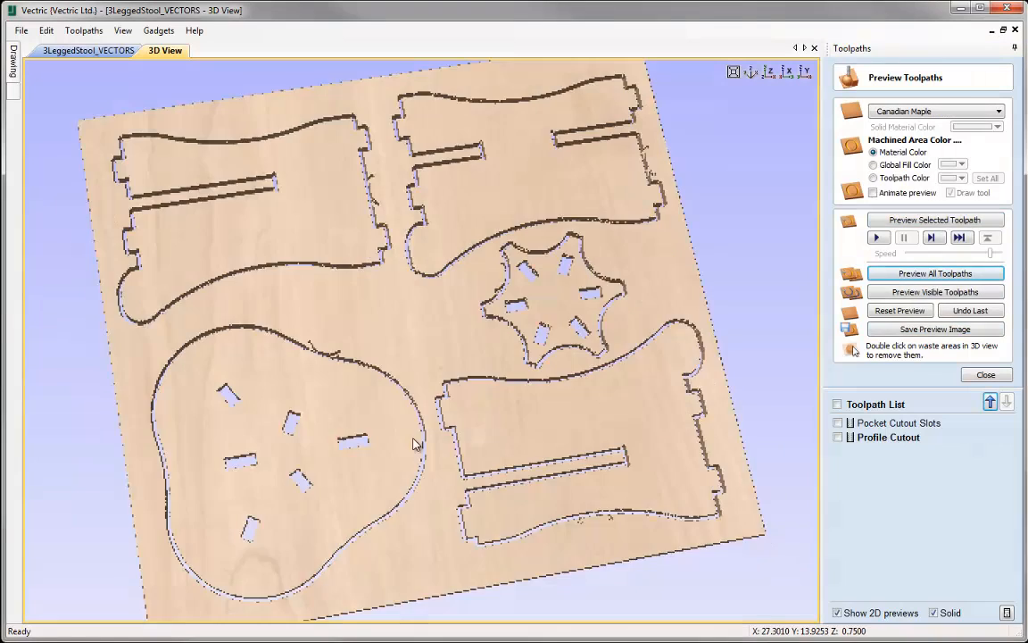
{"action": "left_click_drag", "start_coordinate": [413, 443], "coordinate": [479, 425]}
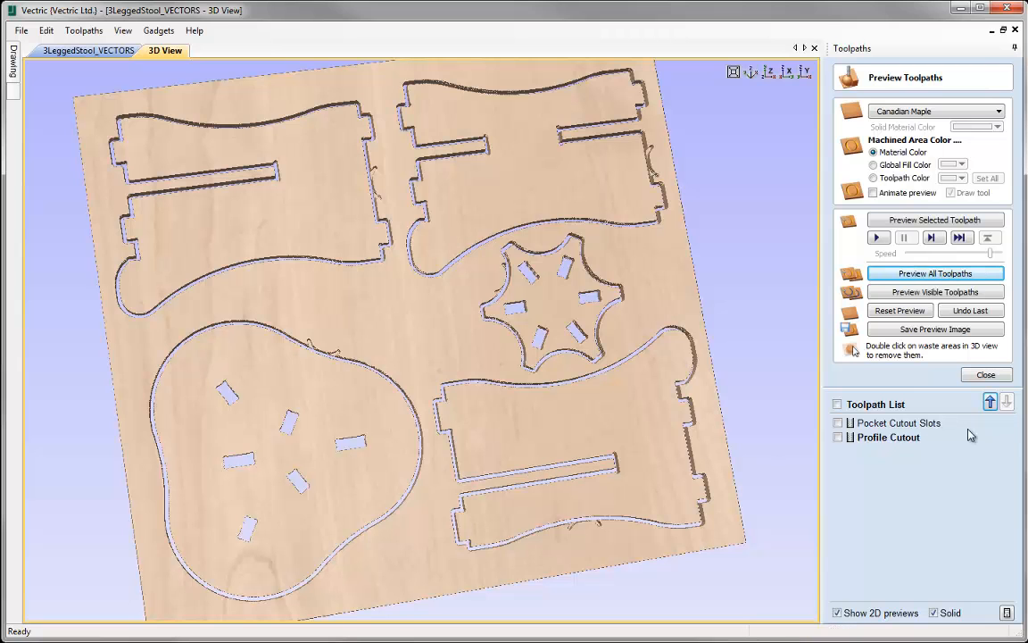
- Show both toolpaths and set the toolpath output to save all visible toolpaths to one file, leaving them unexported
{"action": "left_click", "coordinate": [985, 374]}
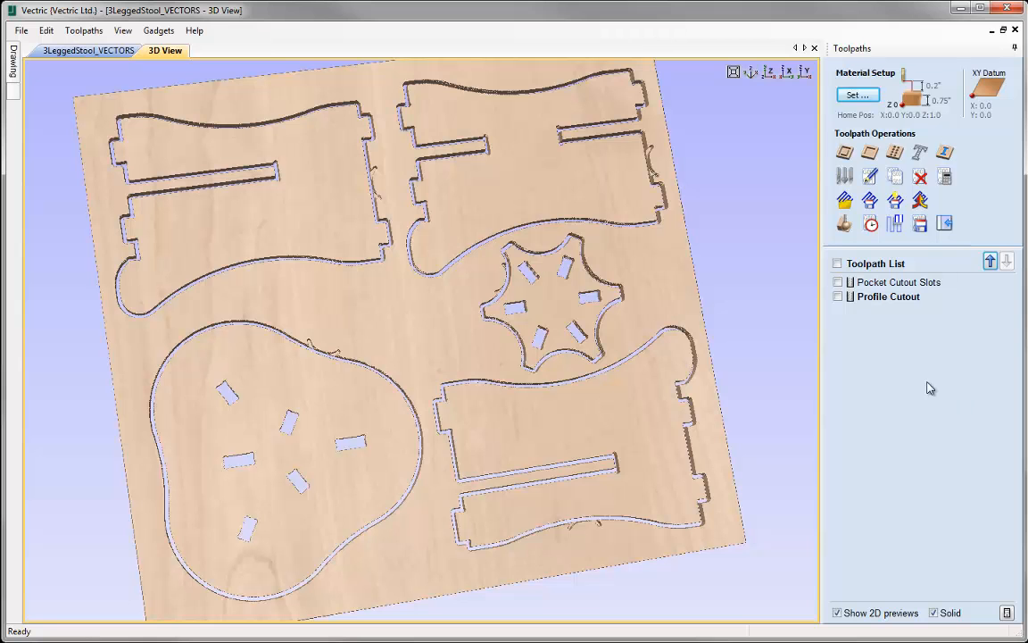
{"action": "left_click", "coordinate": [839, 296]}
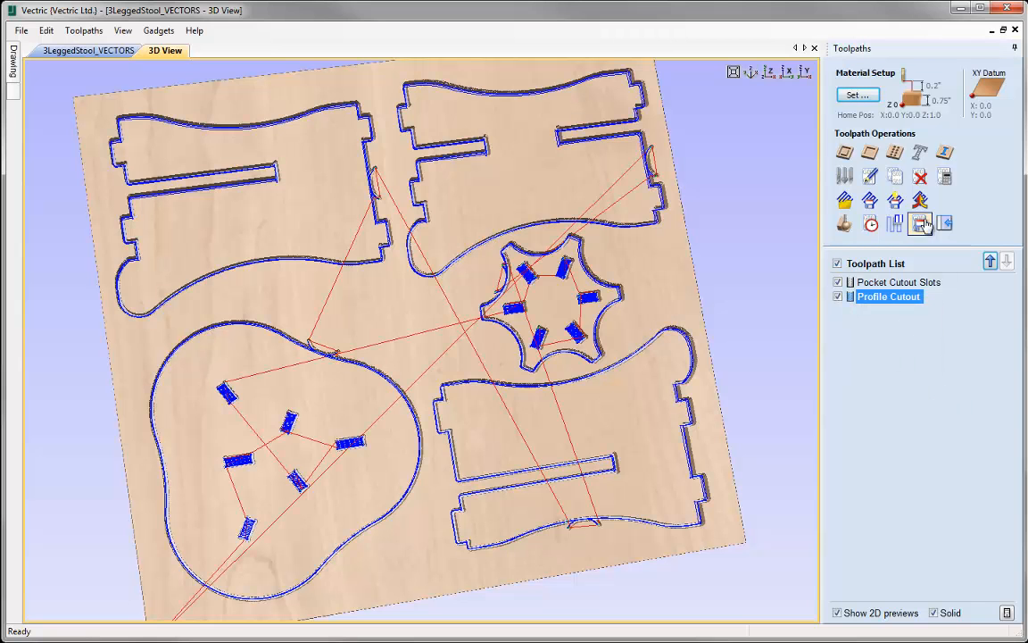
{"action": "left_click", "coordinate": [920, 224]}
{"action": "left_click", "coordinate": [846, 108]}
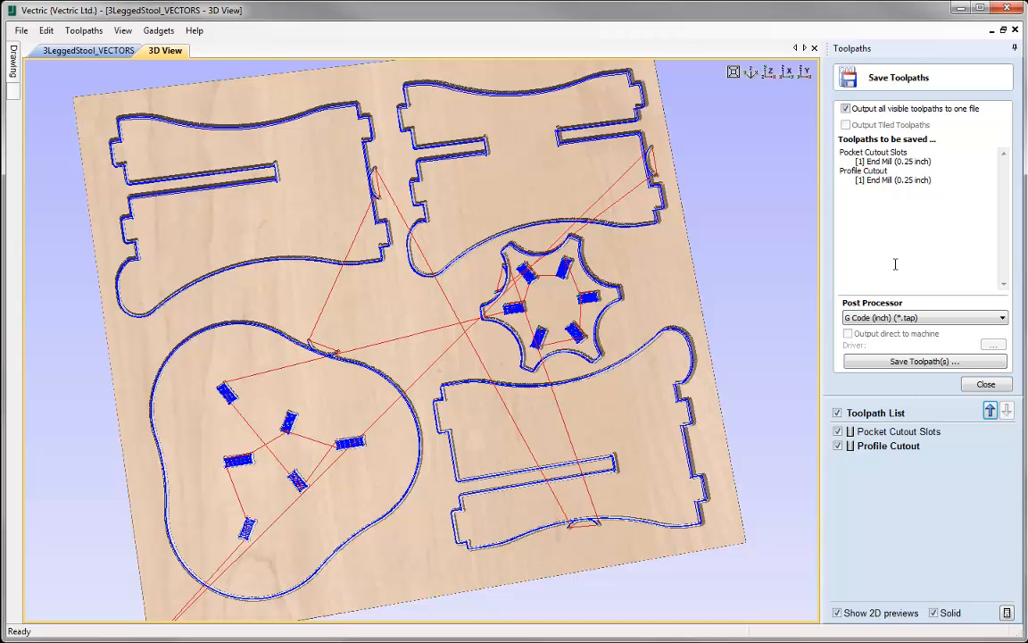
{"action": "left_click", "coordinate": [985, 385]}
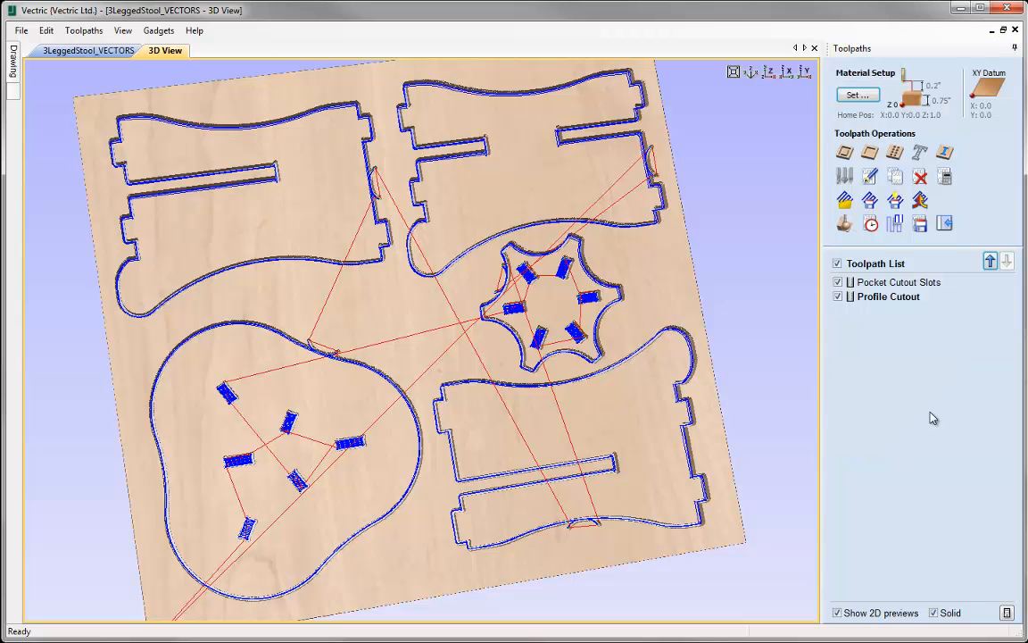
- Save the project under the new file name 3LeggedStool_TOOLPATH.crv in the 3LeggedStool_FILES folder
{"action": "left_click", "coordinate": [20, 31]}
{"action": "left_click", "coordinate": [46, 109]}
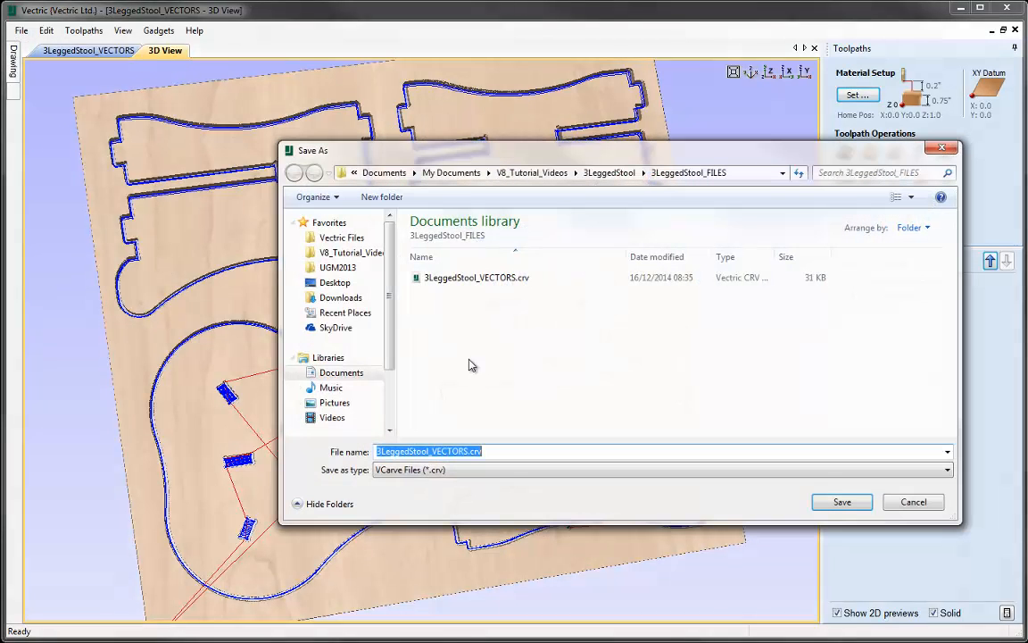
{"action": "left_click", "coordinate": [446, 451]}
{"action": "left_click_drag", "start_coordinate": [431, 451], "coordinate": [466, 451]}
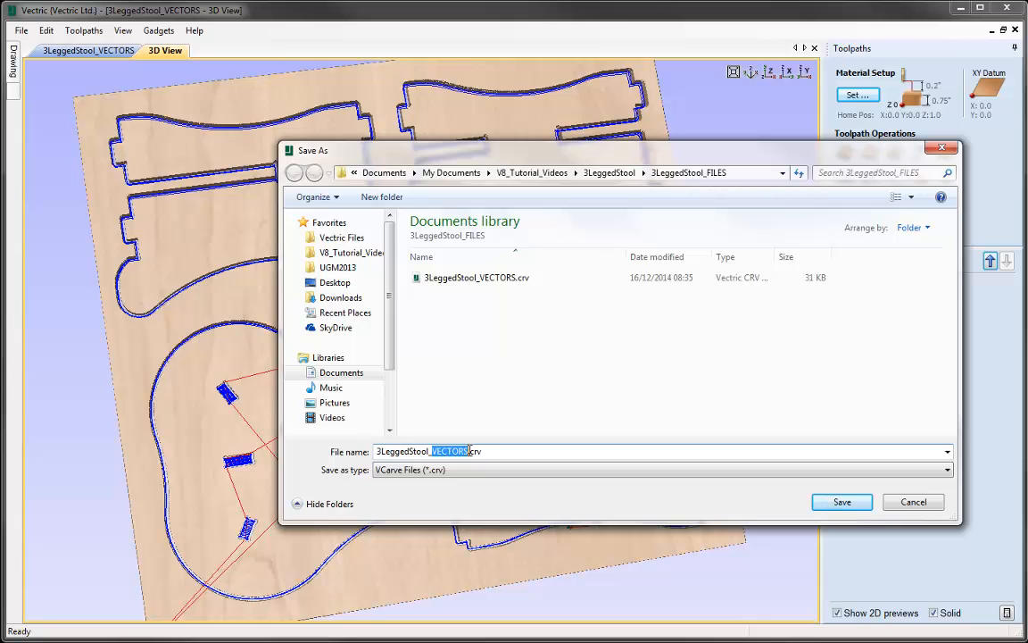
{"action": "type", "text": "TOOLPATH"}
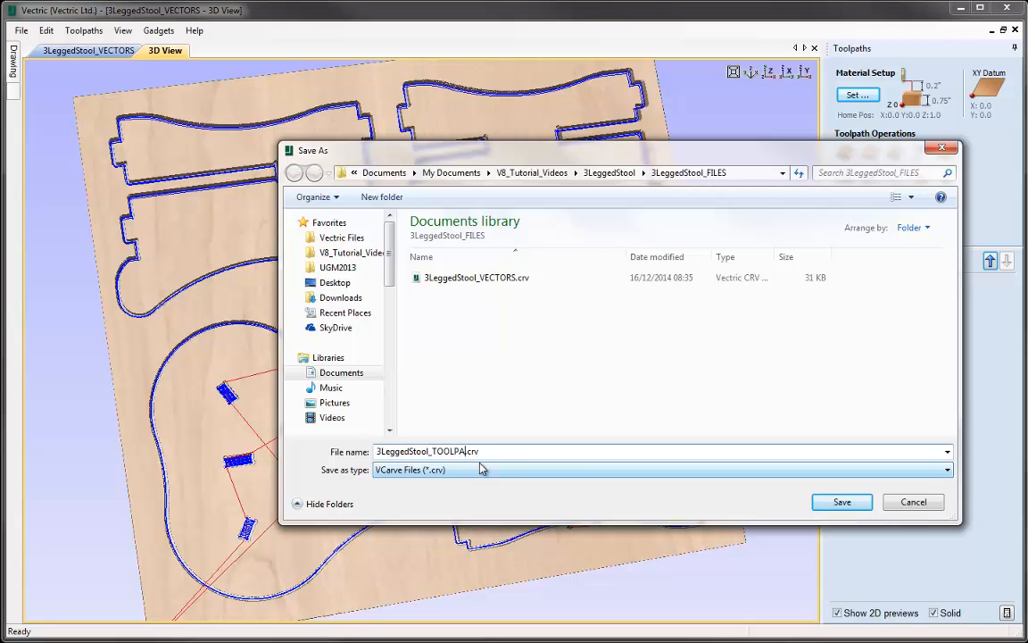
{"action": "left_click", "coordinate": [843, 502]}
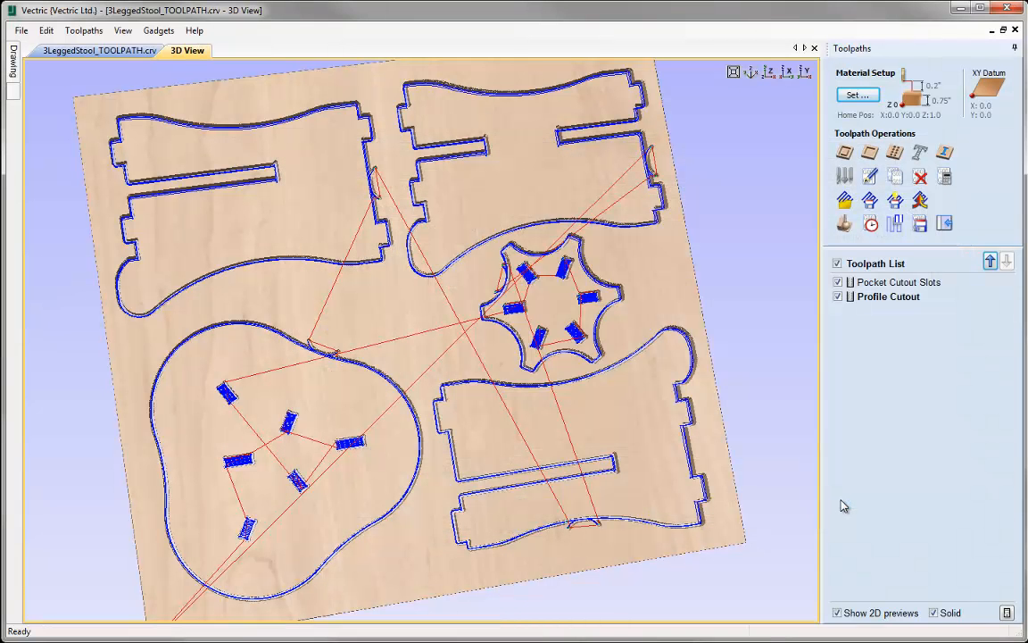